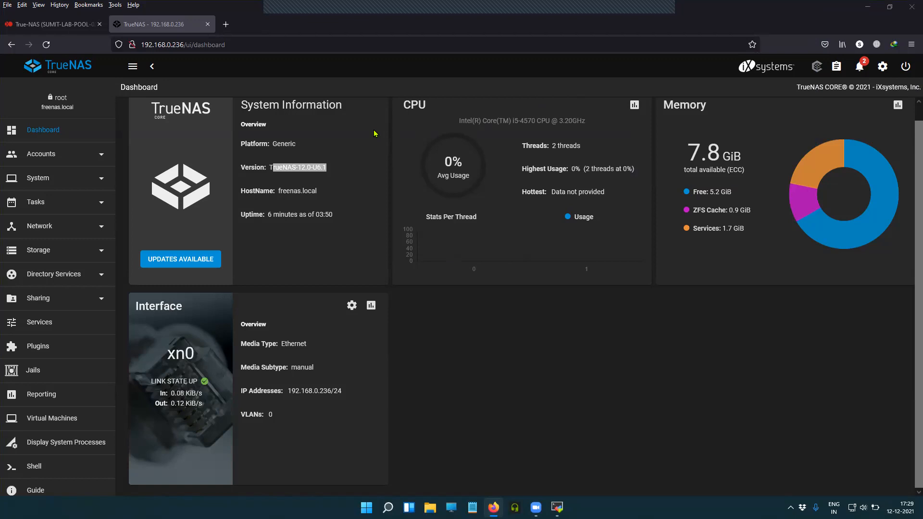
Check the TrueNAS-12.0-U6.1 version on the dashboard and expand the Storage menu
{"action": "left_click", "coordinate": [376, 168]}
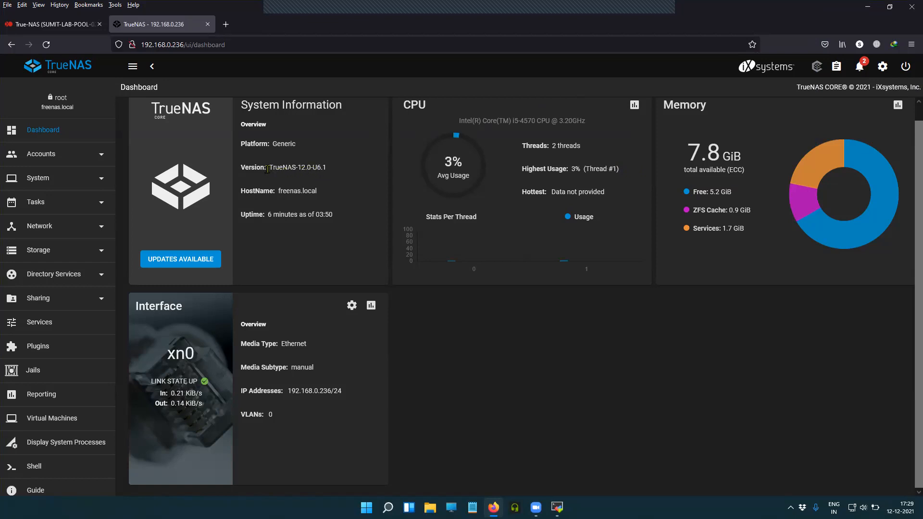
{"action": "mouse_move", "coordinate": [267, 169]}
{"action": "left_mouse_down"}
{"action": "mouse_move", "coordinate": [325, 171]}
{"action": "mouse_move", "coordinate": [270, 169]}
{"action": "left_mouse_up"}
{"action": "left_click", "coordinate": [353, 174]}
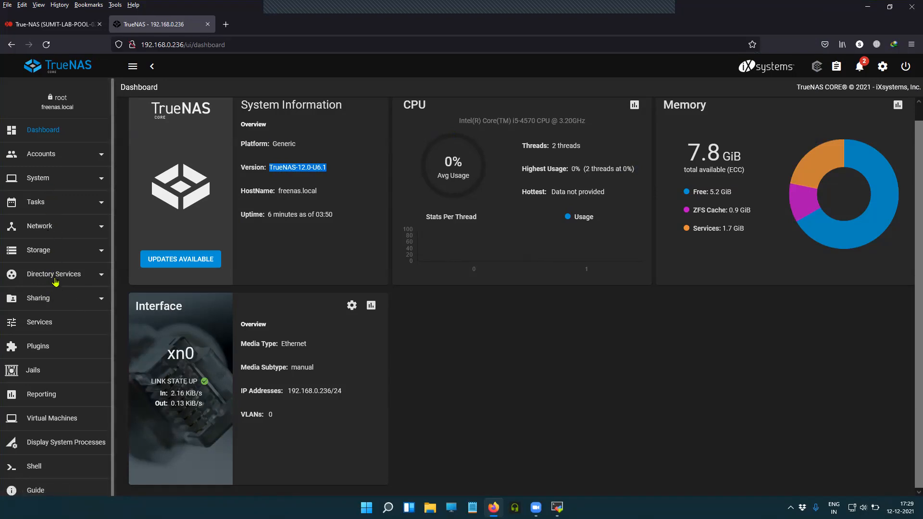
{"action": "left_click", "coordinate": [55, 258]}
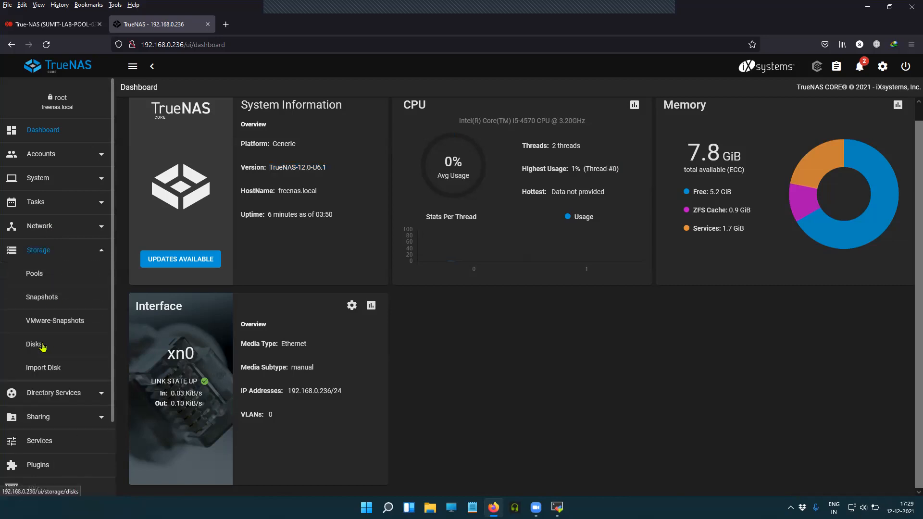
Review the Disks list: ada0 at 10 GiB, plus ada1 and ada2
{"action": "left_click", "coordinate": [76, 335]}
{"action": "left_click_drag", "start_coordinate": [199, 237], "coordinate": [196, 219]}
{"action": "left_click_drag", "start_coordinate": [202, 186], "coordinate": [176, 189]}
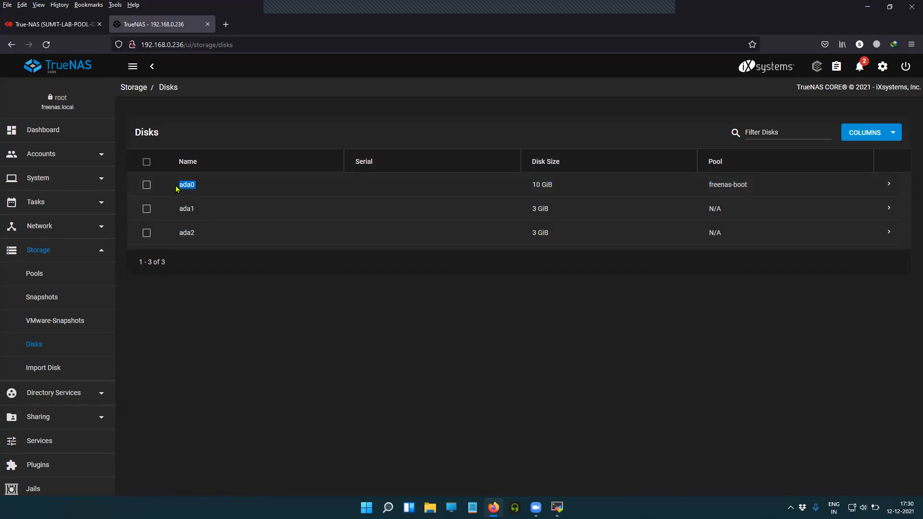
{"action": "left_click_drag", "start_coordinate": [568, 188], "coordinate": [519, 187]}
{"action": "left_click_drag", "start_coordinate": [202, 188], "coordinate": [180, 189]}
{"action": "left_click_drag", "start_coordinate": [557, 187], "coordinate": [528, 188]}
{"action": "left_click", "coordinate": [308, 298]}
{"action": "left_click_drag", "start_coordinate": [203, 209], "coordinate": [172, 237]}
{"action": "left_click", "coordinate": [247, 294]}
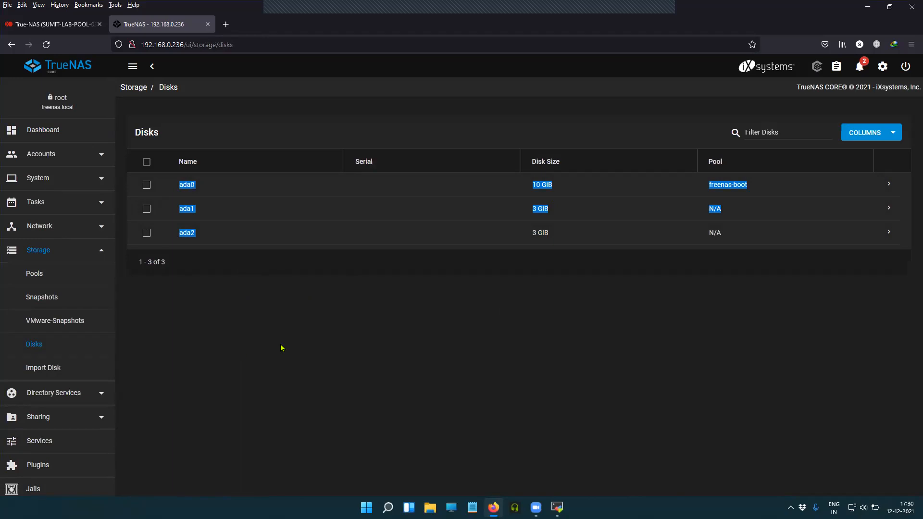
{"action": "left_click", "coordinate": [317, 341]}
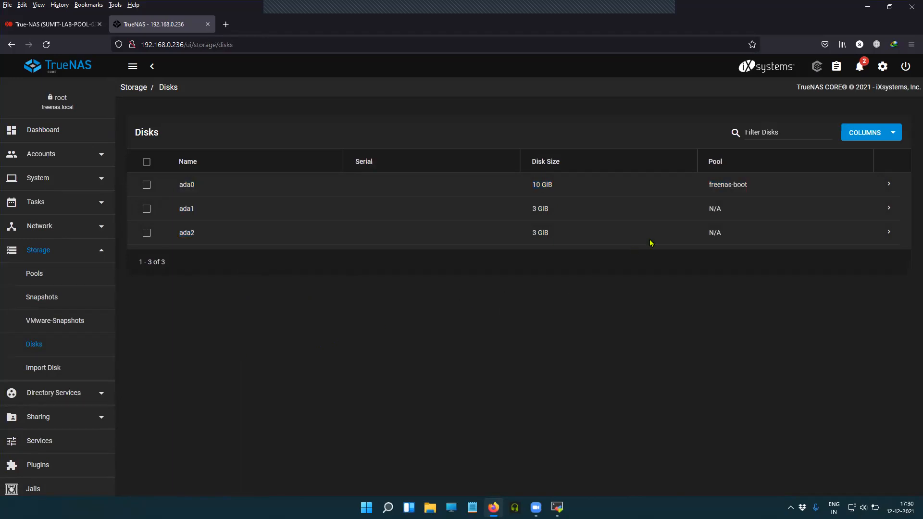
{"action": "left_click_drag", "start_coordinate": [720, 184], "coordinate": [634, 303]}
{"action": "left_click", "coordinate": [625, 310]}
Go to the Storage Pools page, which shows no pools yet
{"action": "left_click", "coordinate": [78, 254]}
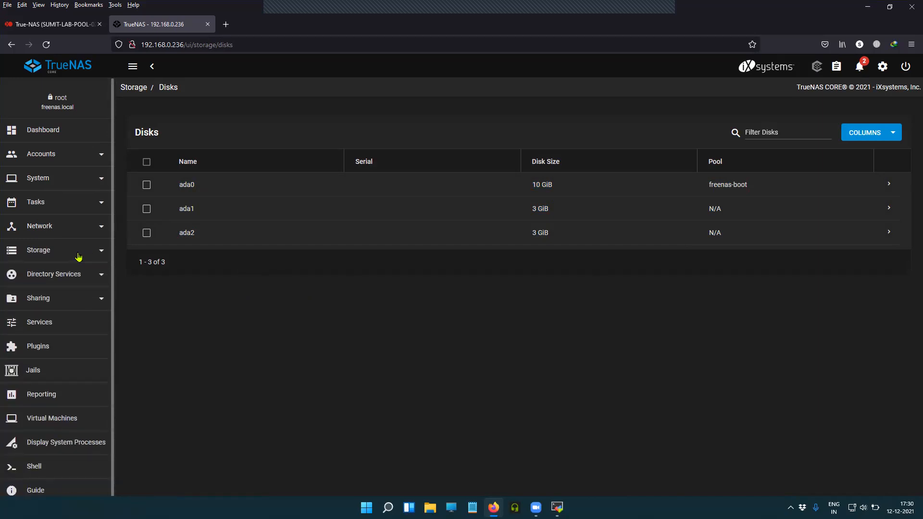
{"action": "left_click", "coordinate": [78, 256]}
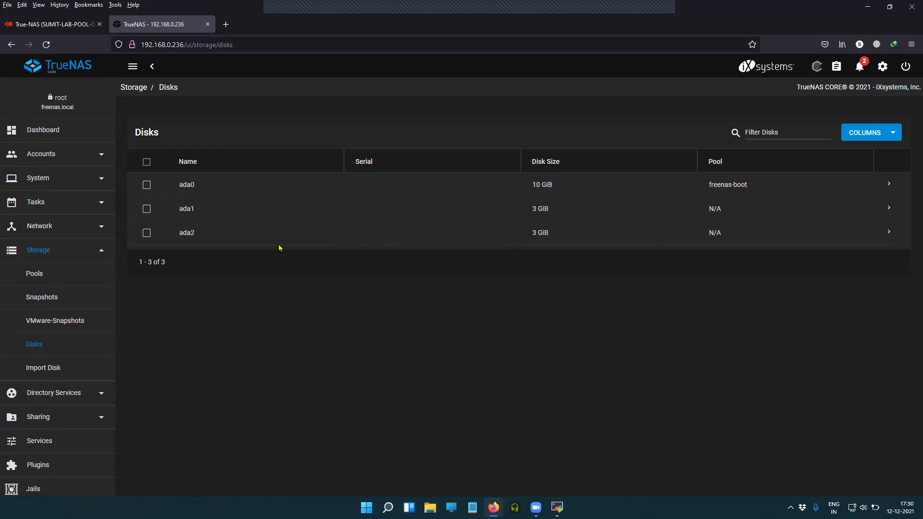
{"action": "left_click_drag", "start_coordinate": [222, 239], "coordinate": [154, 239]}
{"action": "left_click", "coordinate": [257, 283]}
{"action": "left_click", "coordinate": [36, 282]}
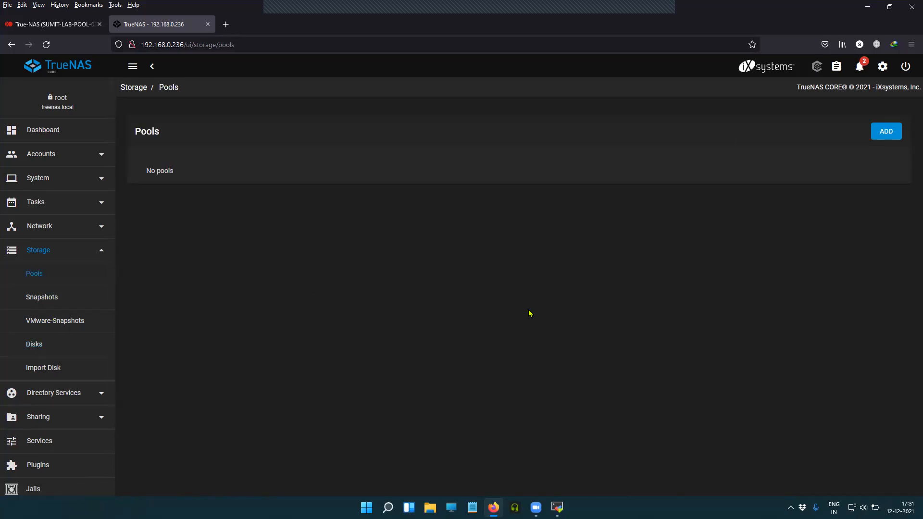
Add a new pool with Create new pool and enter the name NFS
{"action": "left_click", "coordinate": [882, 135]}
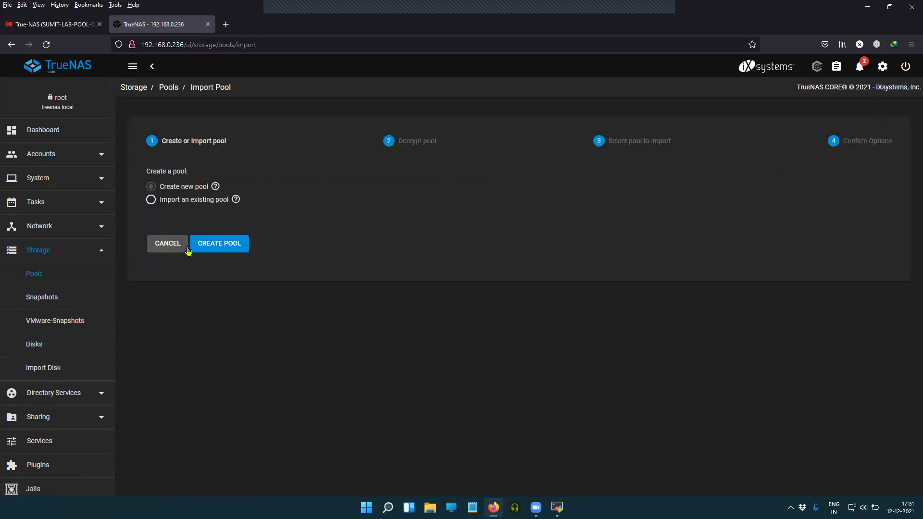
{"action": "left_click", "coordinate": [231, 247]}
{"action": "left_click", "coordinate": [188, 159]}
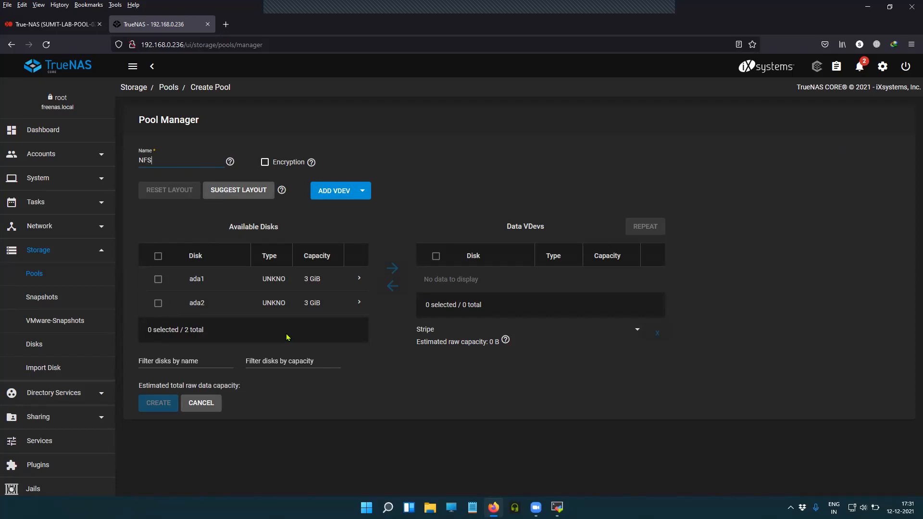
Move disks ada1 and ada2 into the NFS pool's data vdev
{"action": "left_click", "coordinate": [158, 280]}
{"action": "left_click", "coordinate": [393, 270]}
{"action": "left_click", "coordinate": [159, 281]}
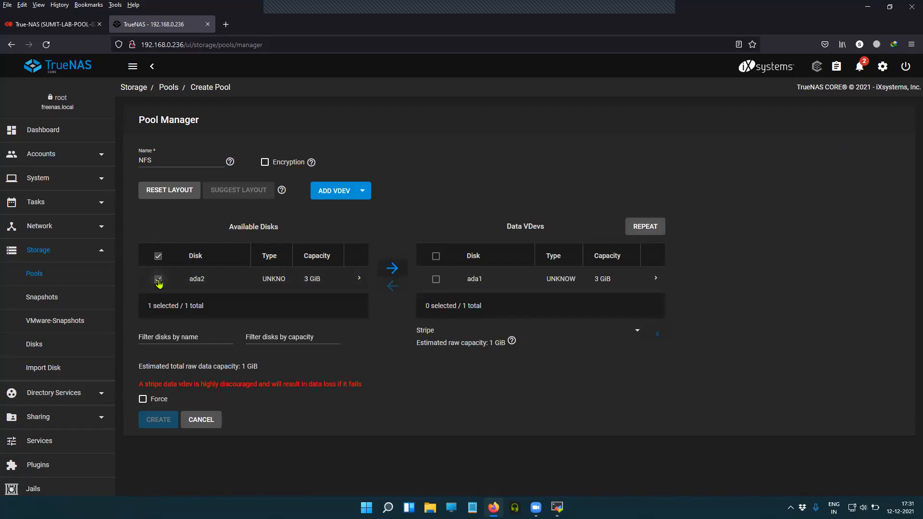
{"action": "left_click", "coordinate": [395, 271]}
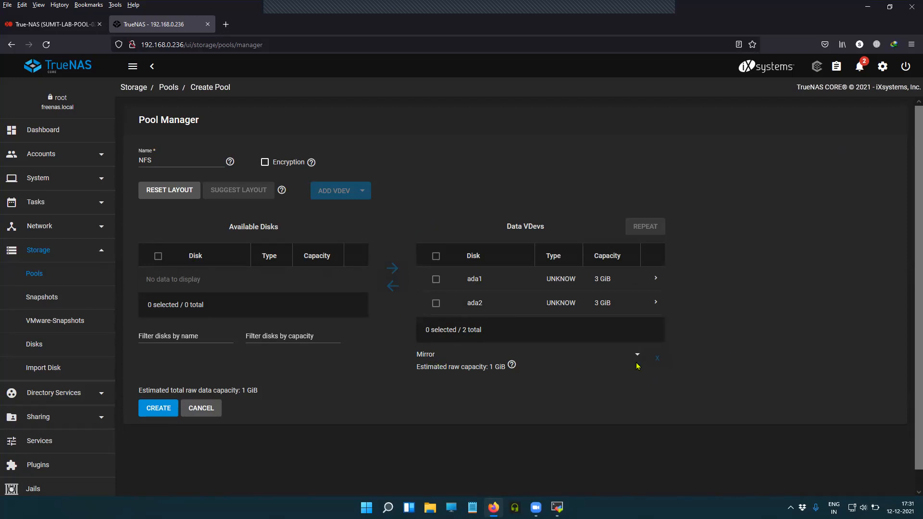
Set the data vdev layout to Stripe, giving 2 GiB raw capacity
{"action": "left_click", "coordinate": [639, 359]}
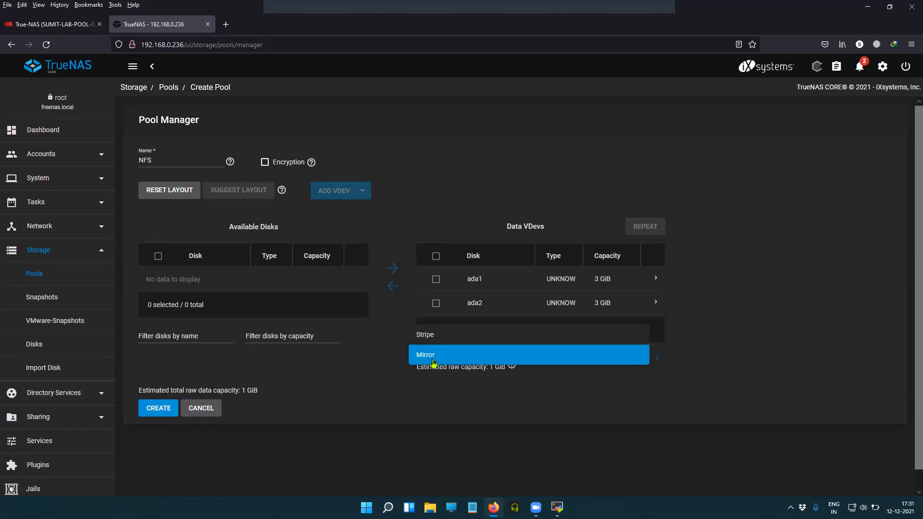
{"action": "left_click", "coordinate": [748, 349]}
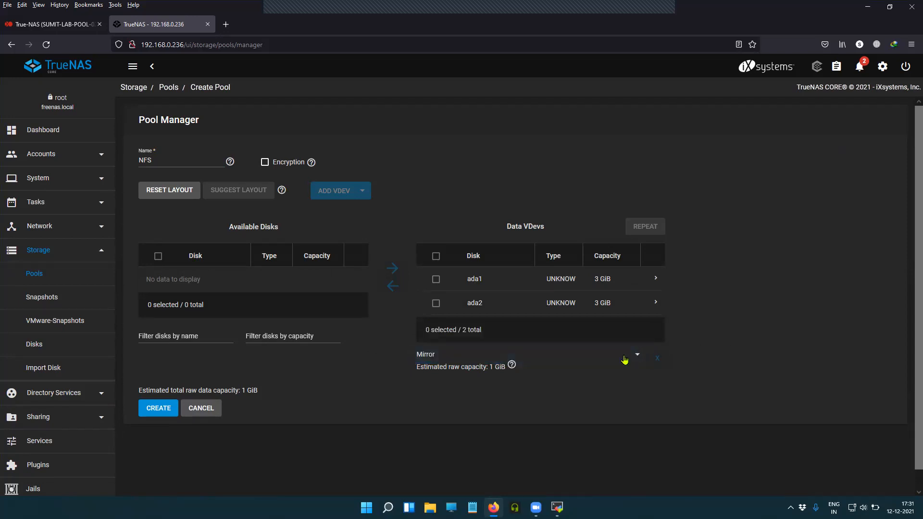
{"action": "left_click", "coordinate": [604, 359]}
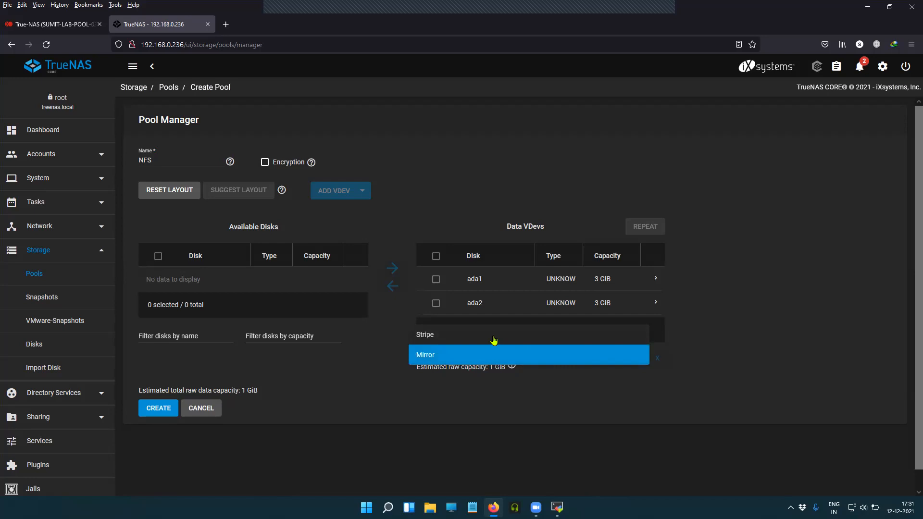
{"action": "left_click", "coordinate": [494, 336]}
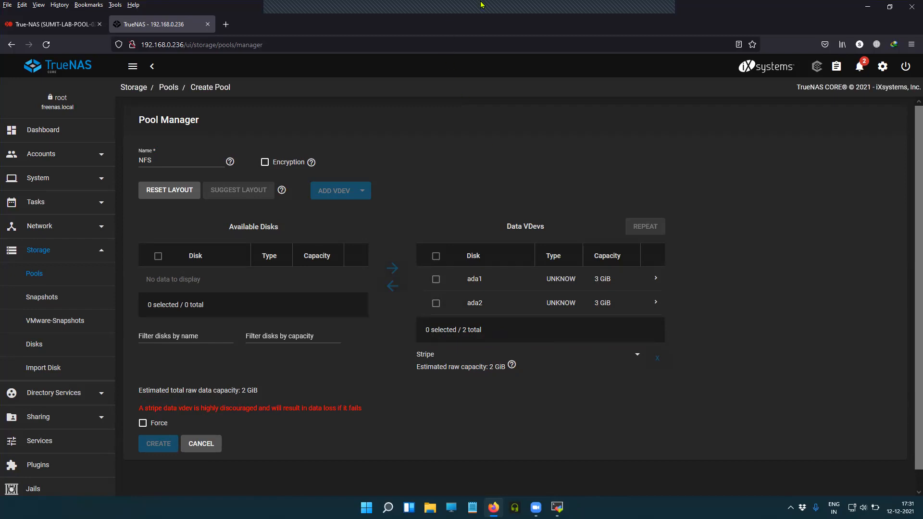
{"action": "left_click", "coordinate": [653, 3]}
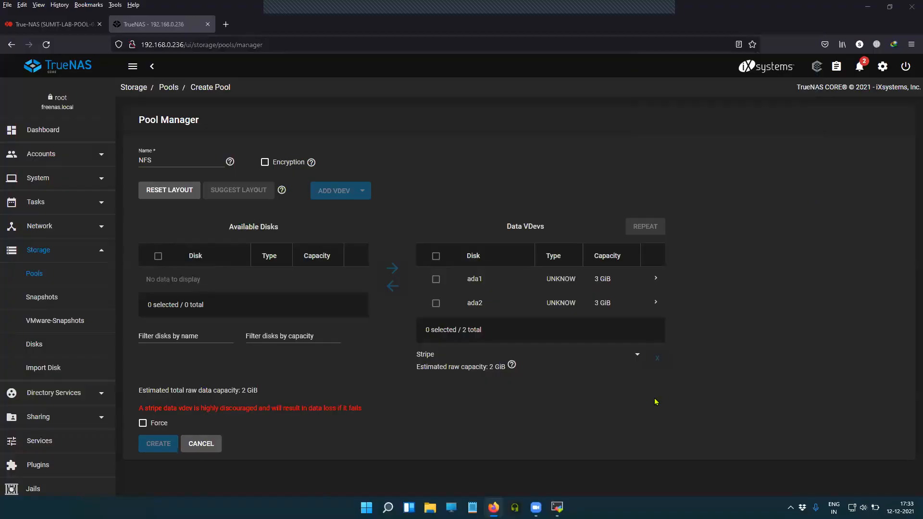
{"action": "left_click", "coordinate": [511, 365]}
{"action": "left_click_drag", "start_coordinate": [533, 373], "coordinate": [698, 465]}
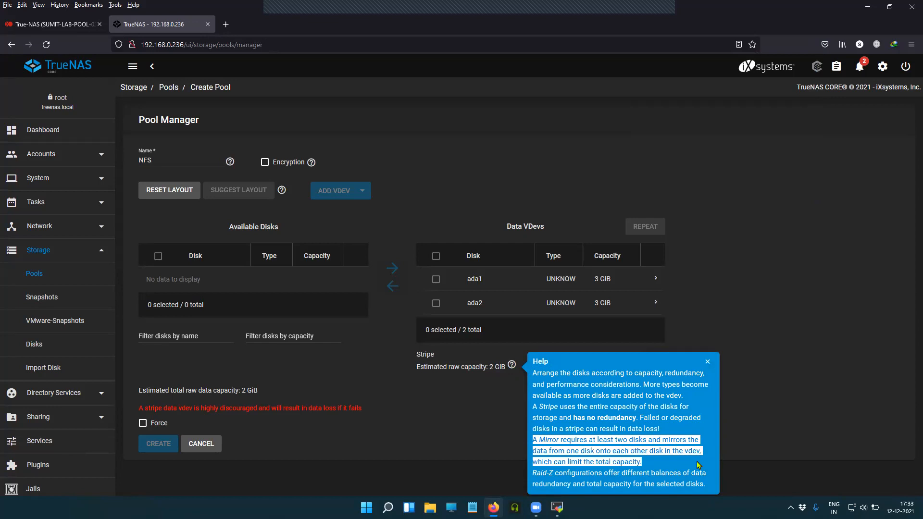
{"action": "left_click_drag", "start_coordinate": [534, 410], "coordinate": [640, 421]}
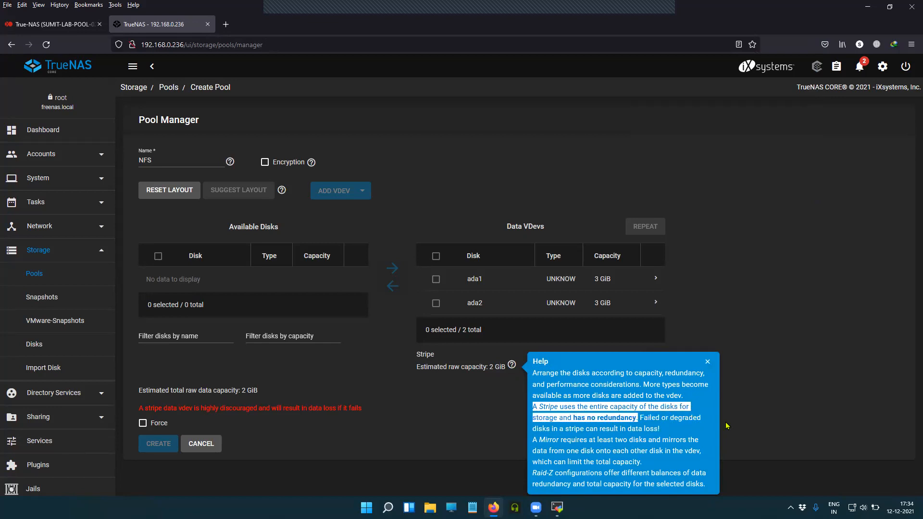
{"action": "left_click", "coordinate": [693, 432]}
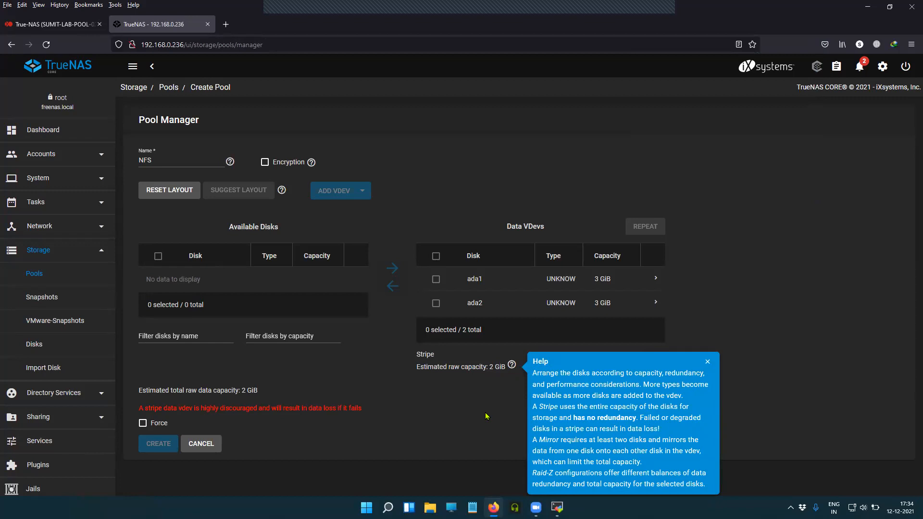
{"action": "left_click", "coordinate": [708, 363]}
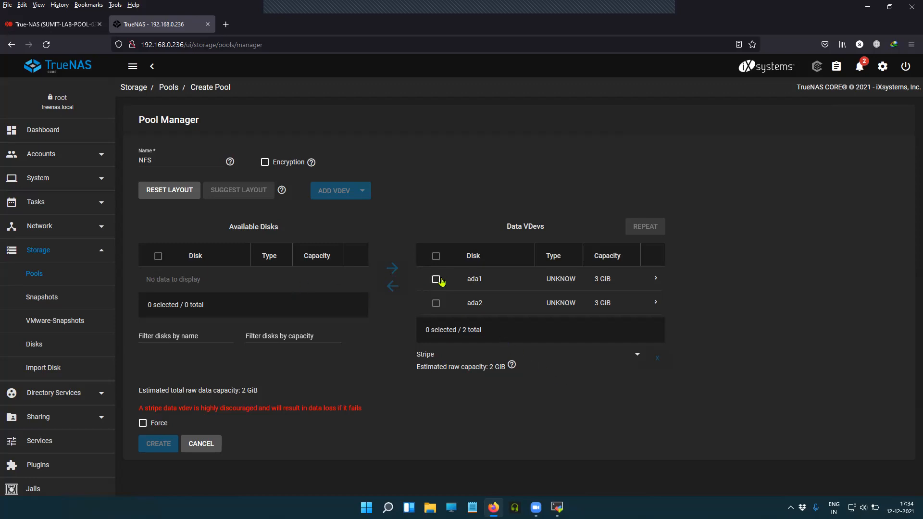
{"action": "double_click", "coordinate": [474, 279]}
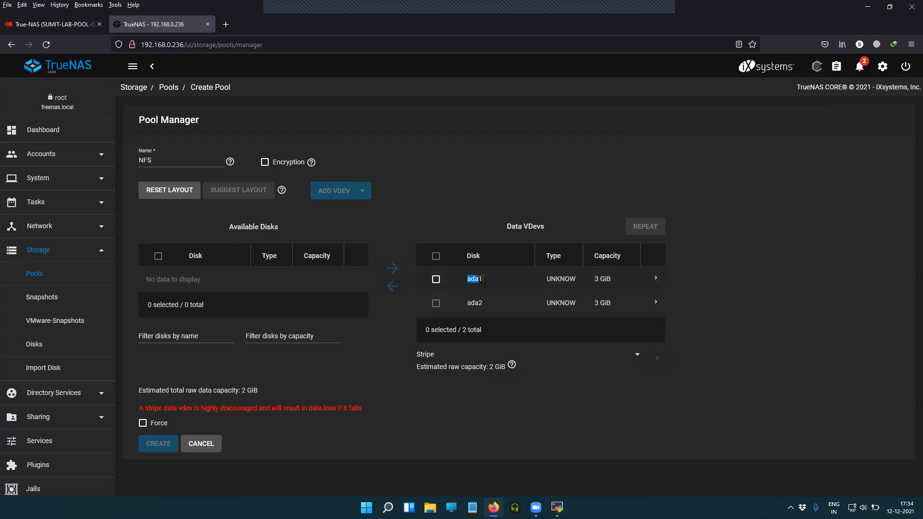
{"action": "double_click", "coordinate": [480, 302]}
{"action": "left_click", "coordinate": [767, 321]}
{"action": "left_click_drag", "start_coordinate": [187, 391], "coordinate": [138, 398]}
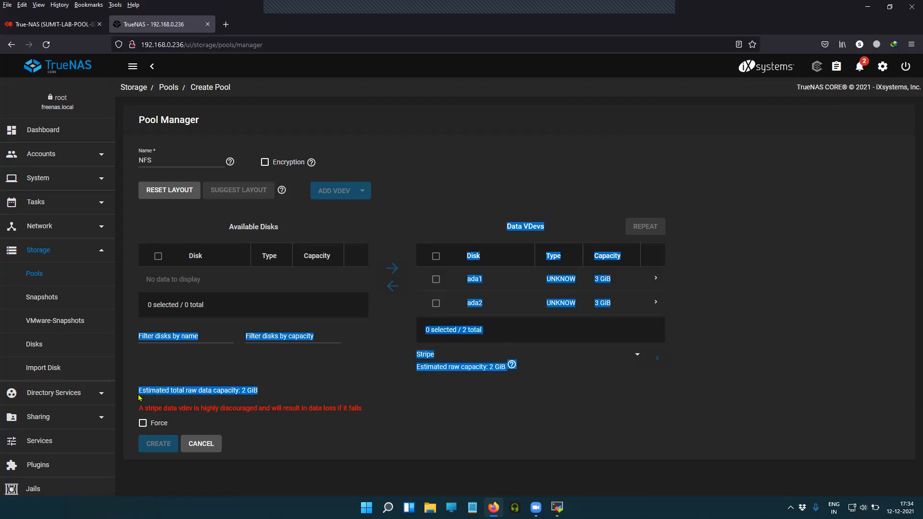
Enable Force and accept the stripe layout warning for the NFS pool
{"action": "left_click", "coordinate": [447, 404]}
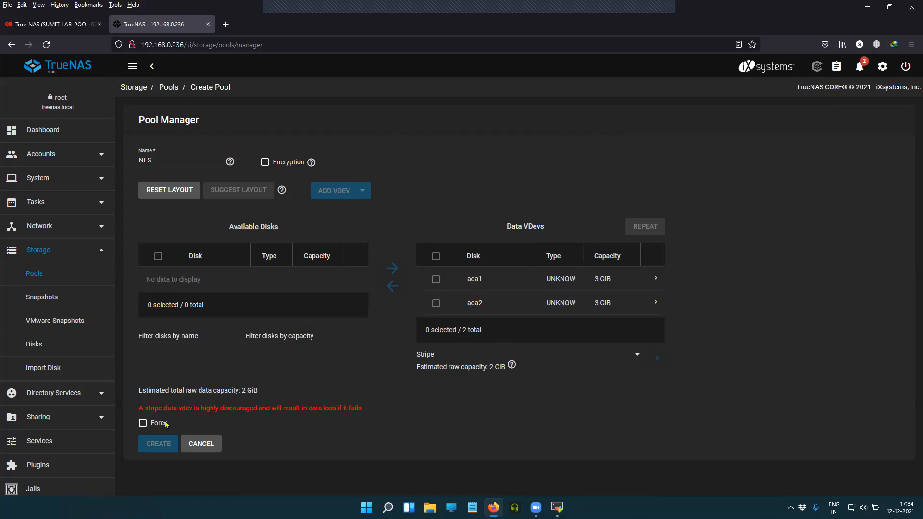
{"action": "left_click", "coordinate": [144, 423]}
{"action": "left_click", "coordinate": [161, 442]}
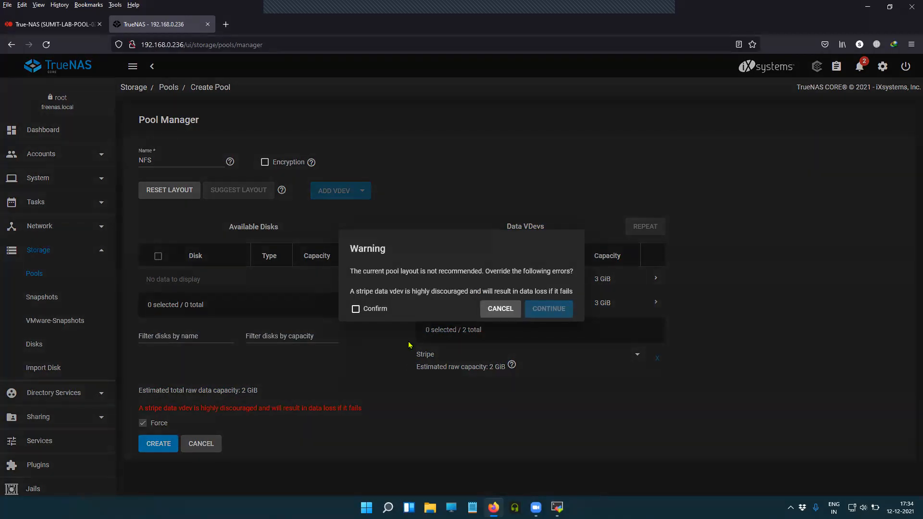
{"action": "left_click", "coordinate": [357, 310]}
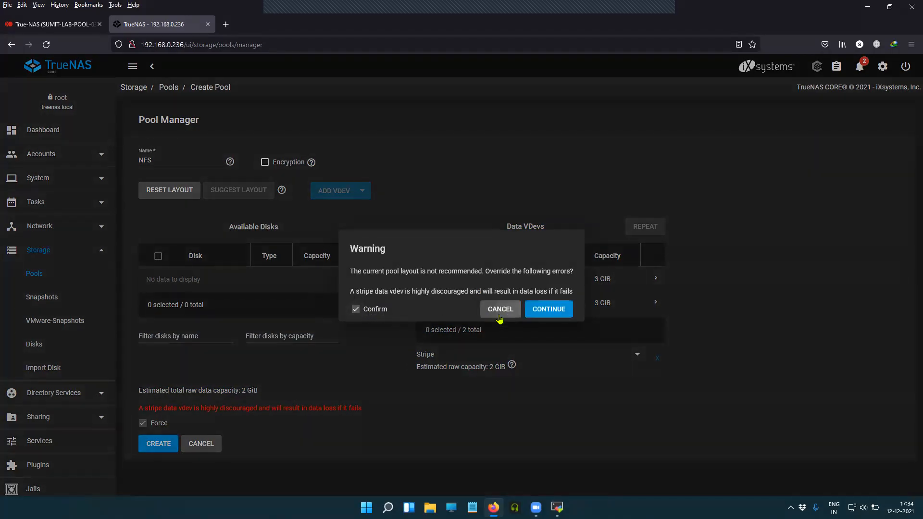
{"action": "left_click", "coordinate": [509, 310]}
{"action": "left_click", "coordinate": [141, 426]}
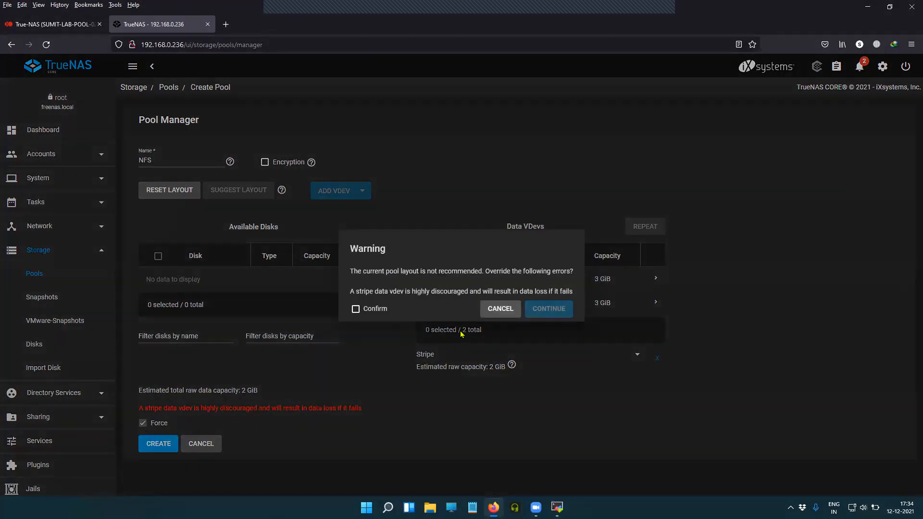
{"action": "left_click", "coordinate": [357, 310]}
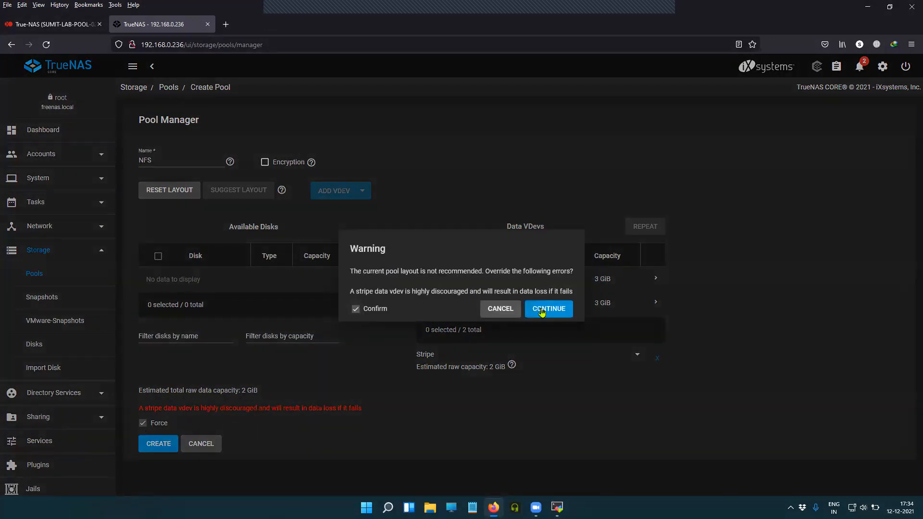
{"action": "left_click", "coordinate": [542, 310]}
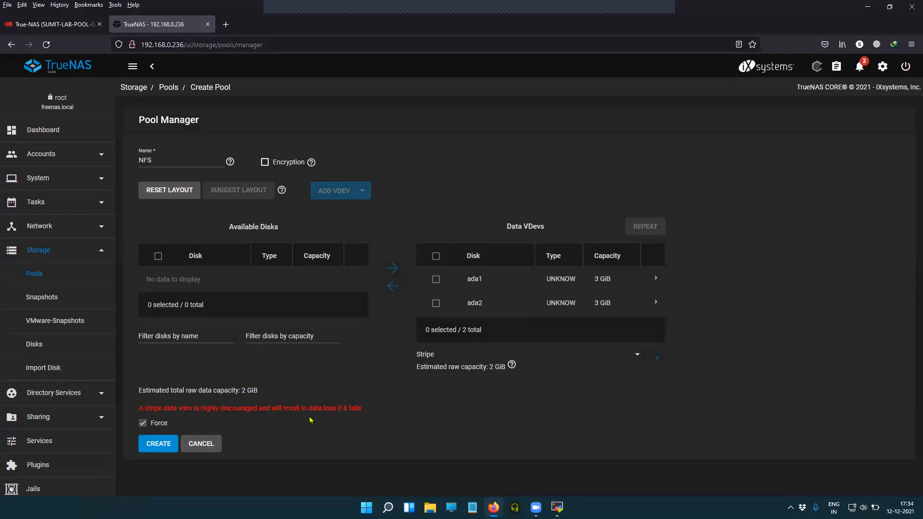
Confirm the disk-erase warning and create the NFS pool
{"action": "left_click", "coordinate": [161, 444]}
{"action": "left_click", "coordinate": [394, 299]}
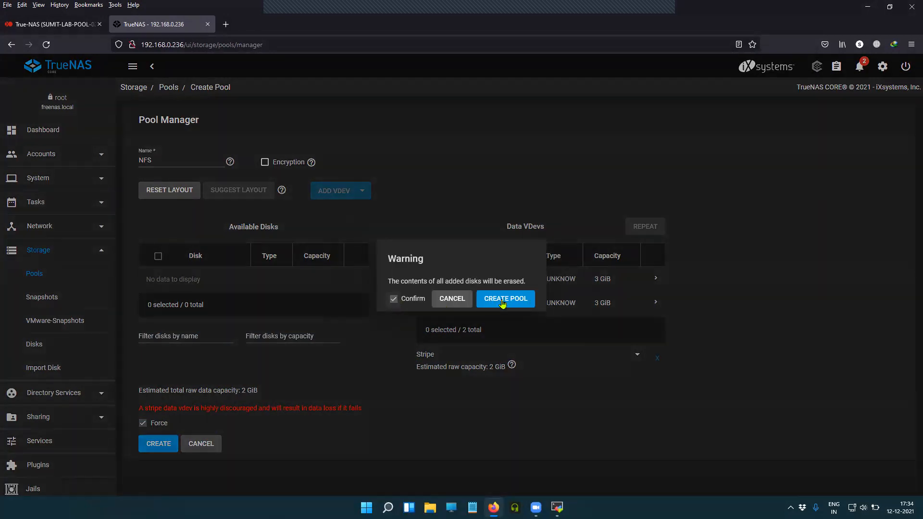
{"action": "left_click", "coordinate": [502, 301]}
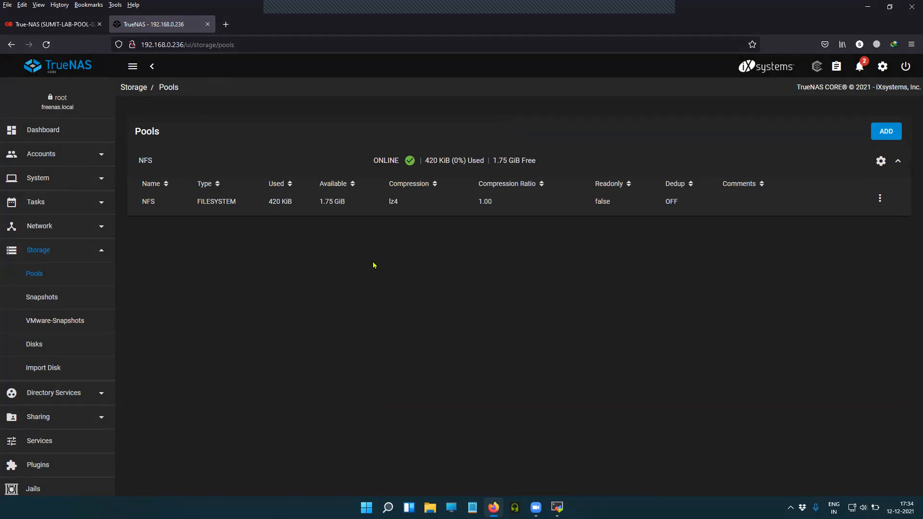
{"action": "left_click_drag", "start_coordinate": [353, 203], "coordinate": [319, 204]}
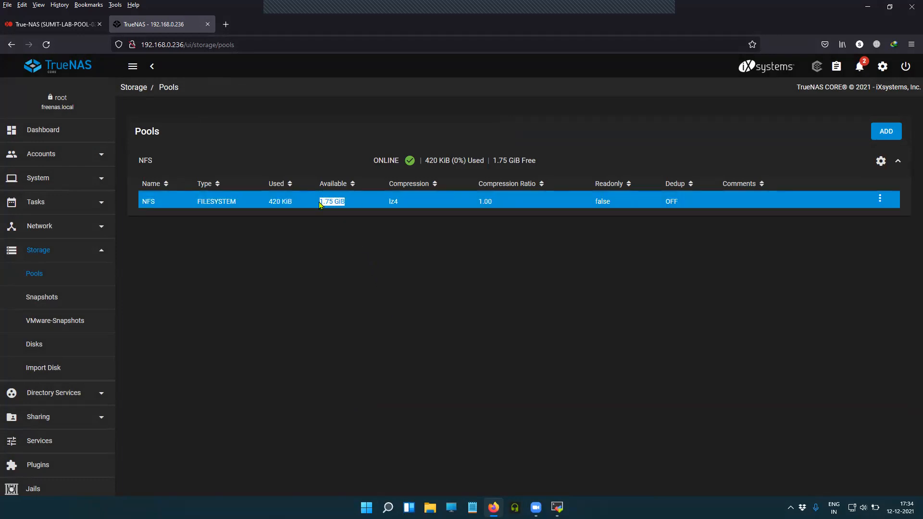
{"action": "left_click", "coordinate": [369, 293]}
{"action": "left_click_drag", "start_coordinate": [354, 202], "coordinate": [319, 203]}
{"action": "left_click", "coordinate": [341, 284]}
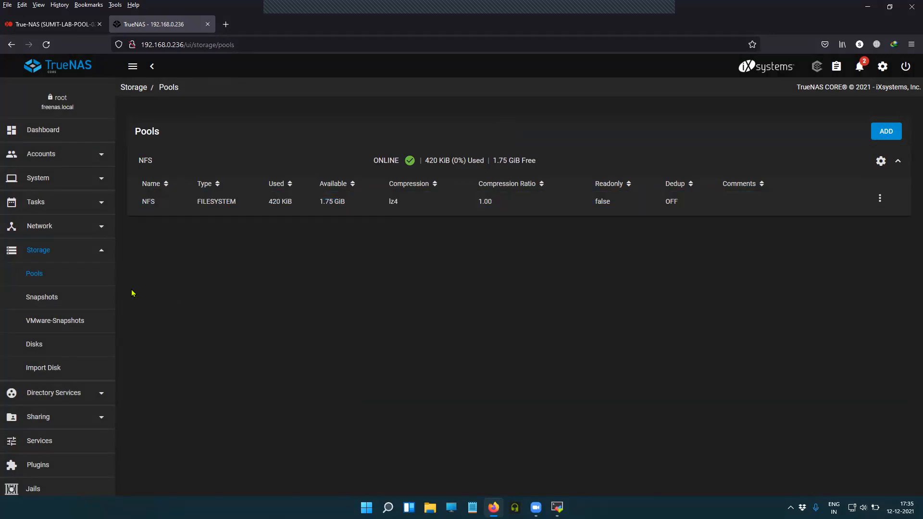
{"action": "left_click", "coordinate": [153, 202]}
{"action": "left_click_drag", "start_coordinate": [153, 202], "coordinate": [141, 205]}
{"action": "left_click", "coordinate": [269, 313]}
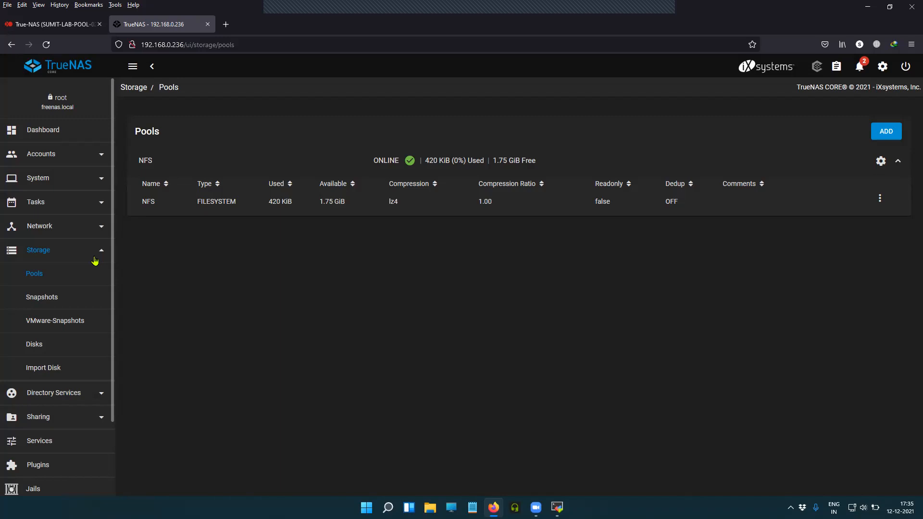
{"action": "left_click", "coordinate": [48, 351]}
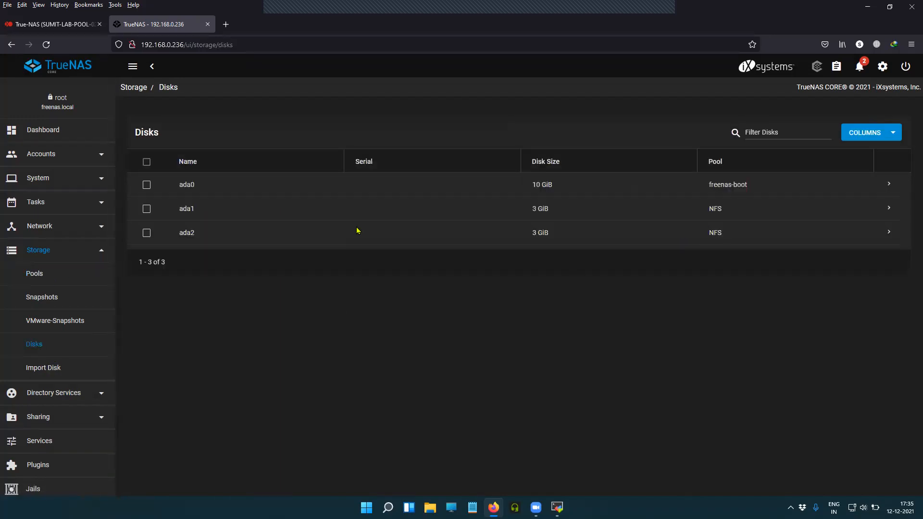
{"action": "left_click_drag", "start_coordinate": [728, 214], "coordinate": [331, 258]}
{"action": "left_click", "coordinate": [705, 288]}
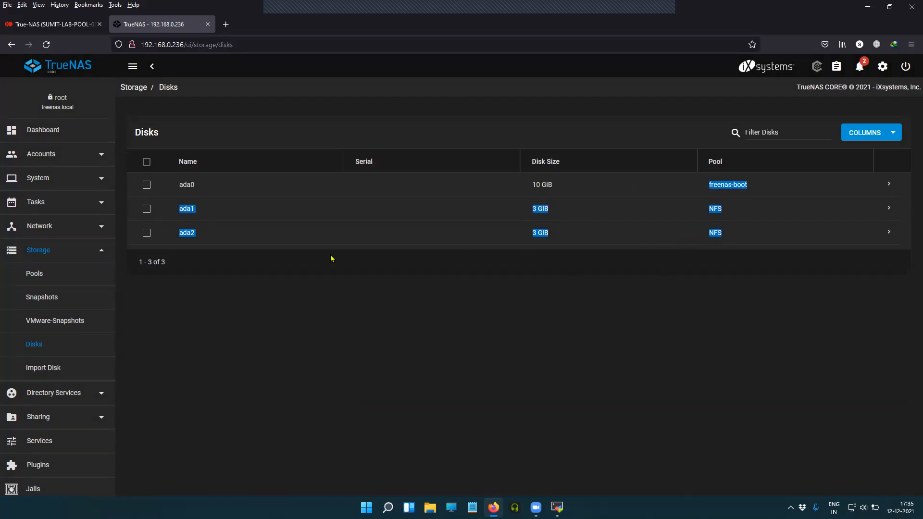
{"action": "left_click", "coordinate": [227, 308]}
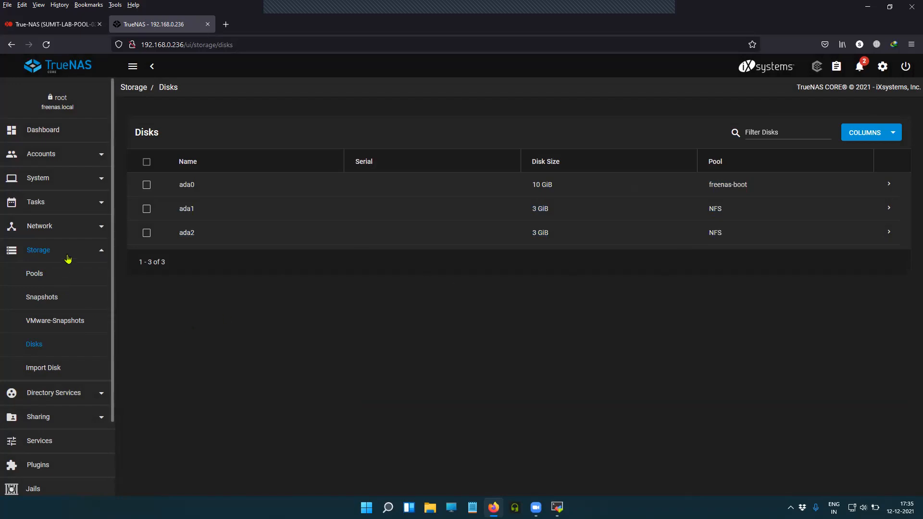
{"action": "left_click", "coordinate": [63, 273]}
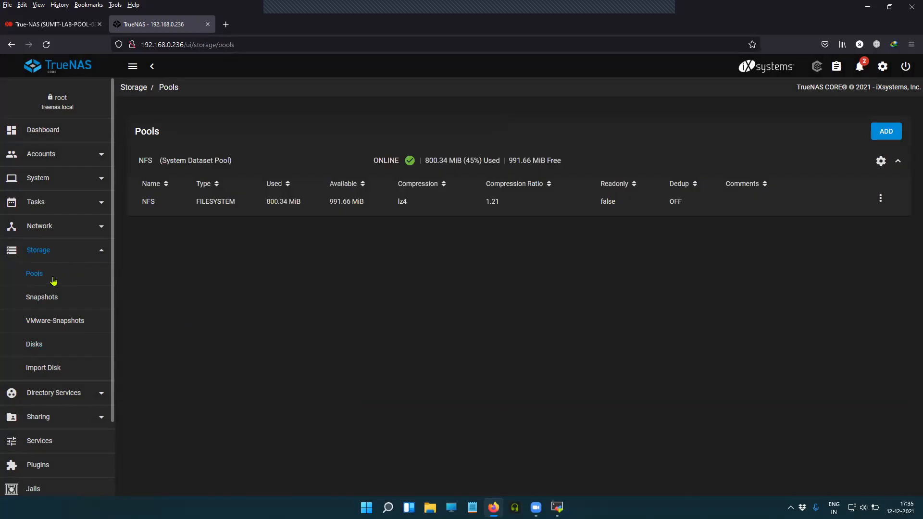
{"action": "left_click", "coordinate": [68, 254]}
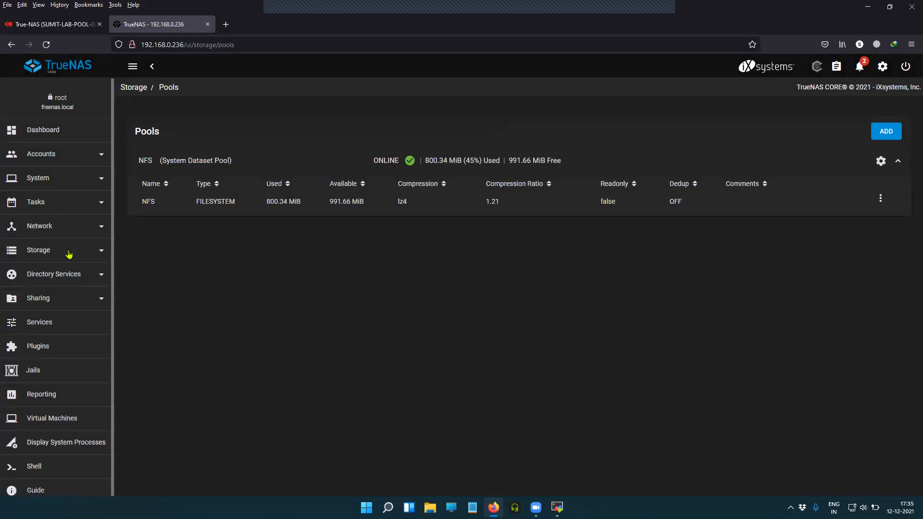
Create an SMB share named NFS on path /mnt/NFS and save it
{"action": "left_click", "coordinate": [51, 302]}
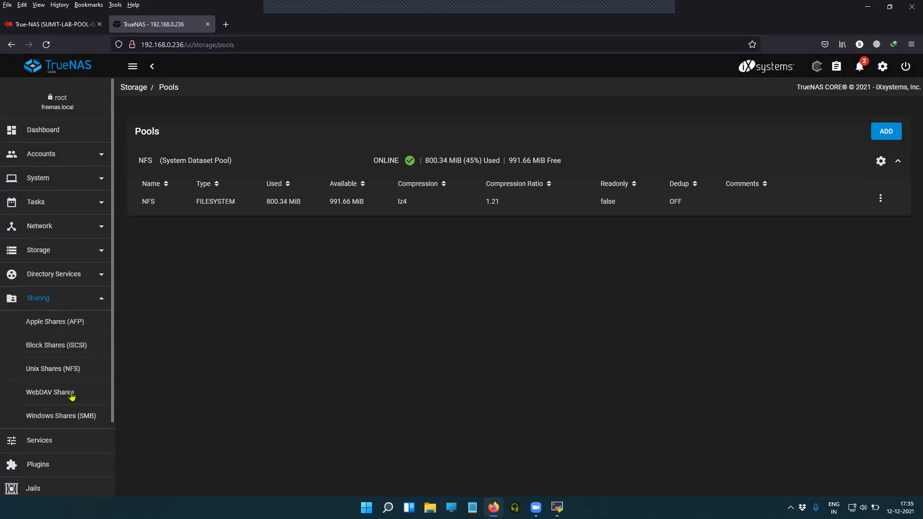
{"action": "left_click", "coordinate": [73, 418]}
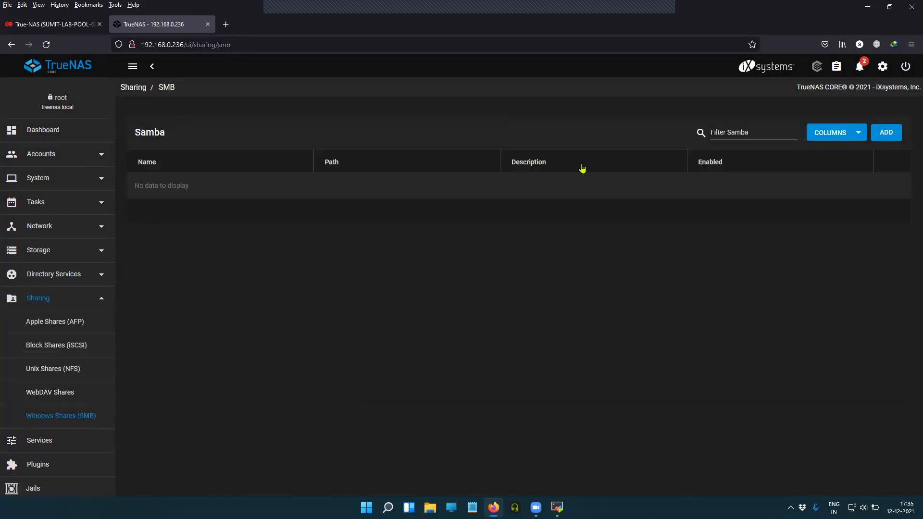
{"action": "left_click", "coordinate": [887, 133]}
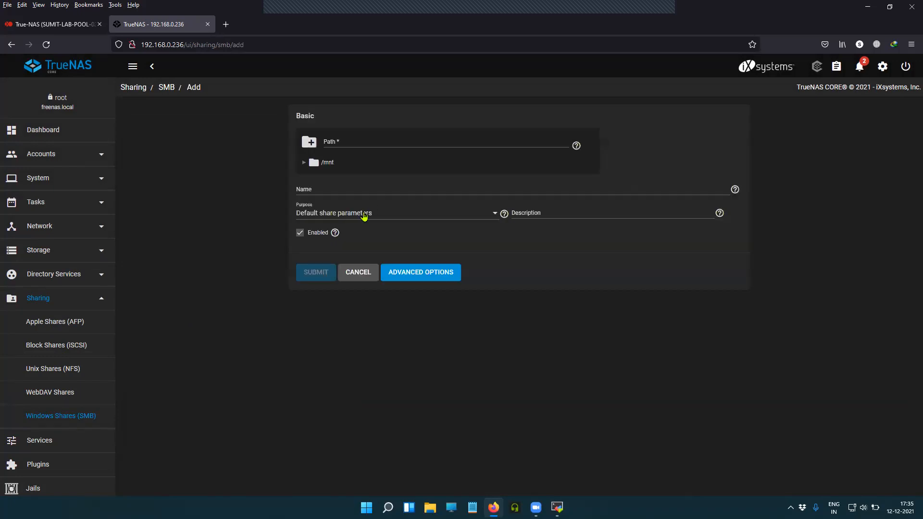
{"action": "left_click", "coordinate": [303, 163]}
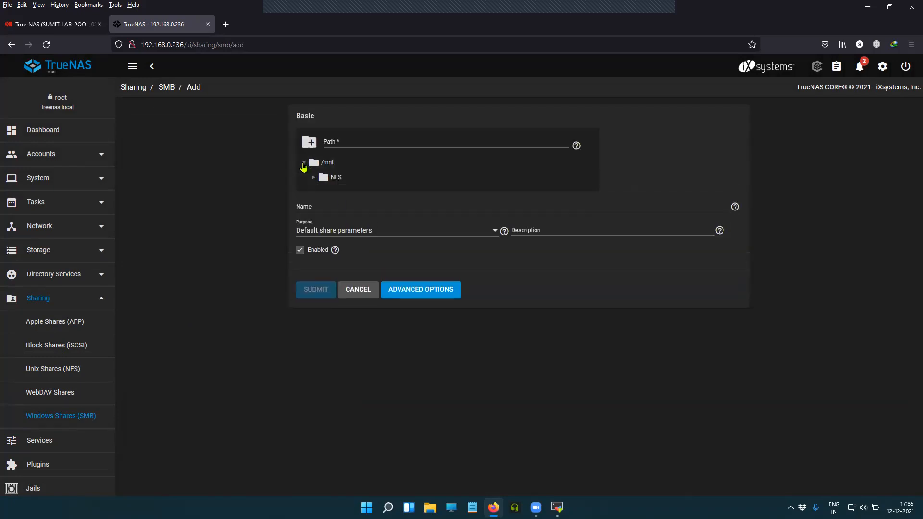
{"action": "left_click", "coordinate": [331, 181]}
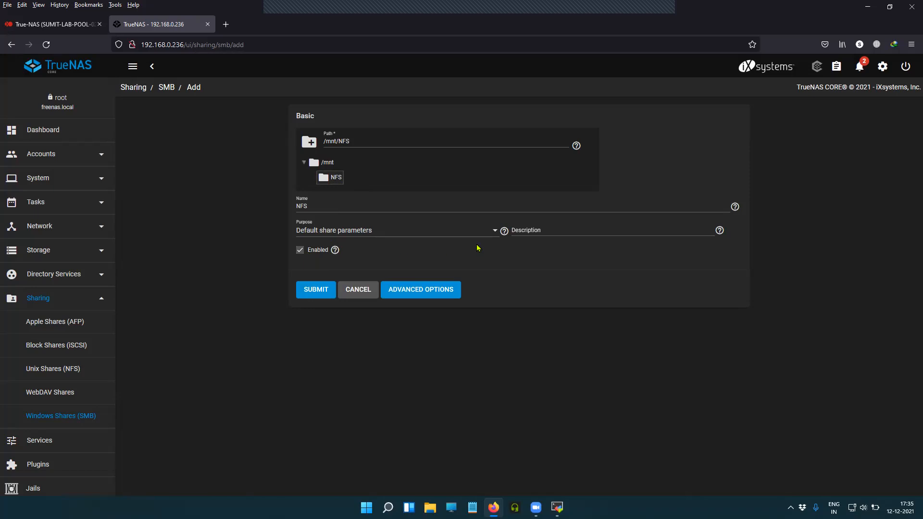
{"action": "left_click", "coordinate": [409, 291]}
{"action": "scroll", "coordinate": [446, 291], "scroll_direction": "down", "scroll_amount": 3}
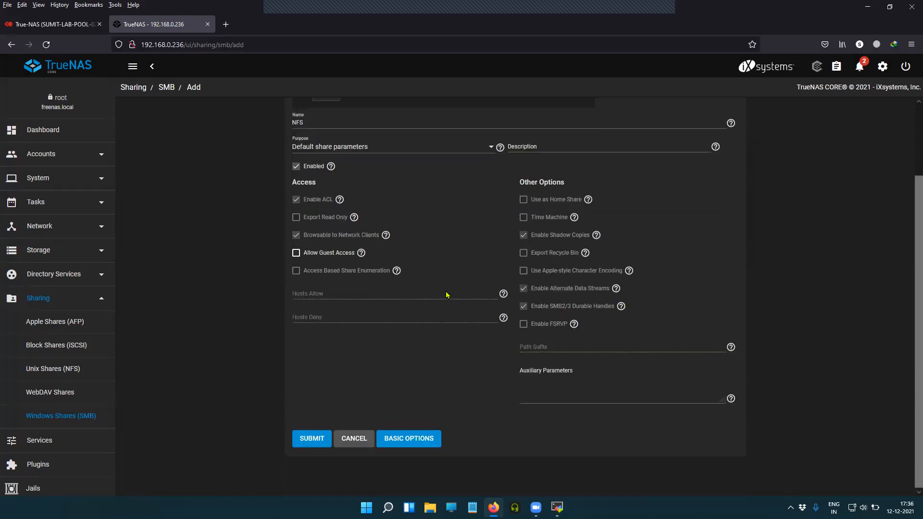
{"action": "left_click", "coordinate": [321, 440]}
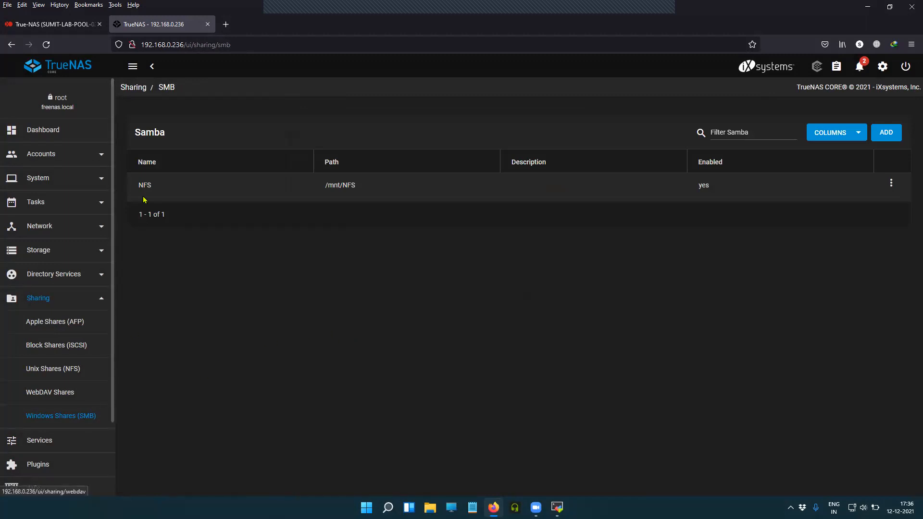
{"action": "left_click_drag", "start_coordinate": [162, 190], "coordinate": [129, 193]}
{"action": "left_click", "coordinate": [305, 375]}
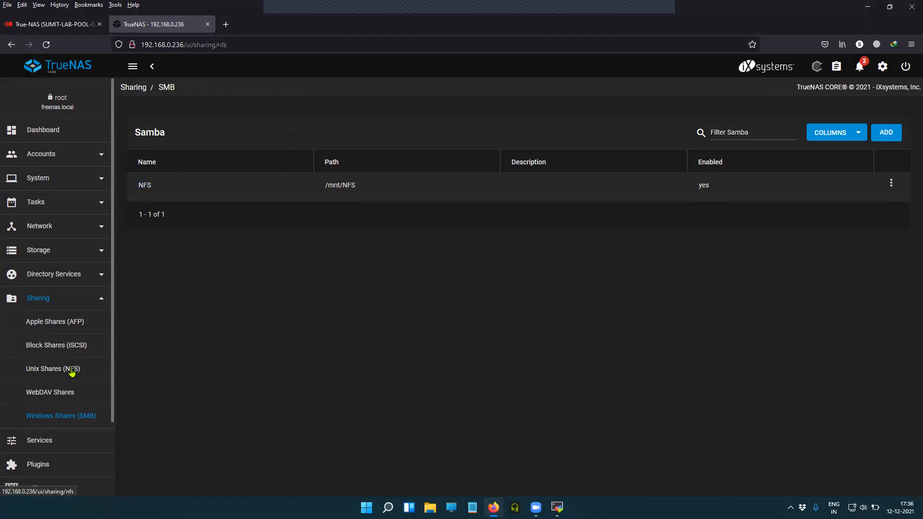
Start an NFS share on /mnt/NFS with All dirs and Quiet on and description nfs
{"action": "left_click", "coordinate": [71, 370]}
{"action": "left_click", "coordinate": [880, 135]}
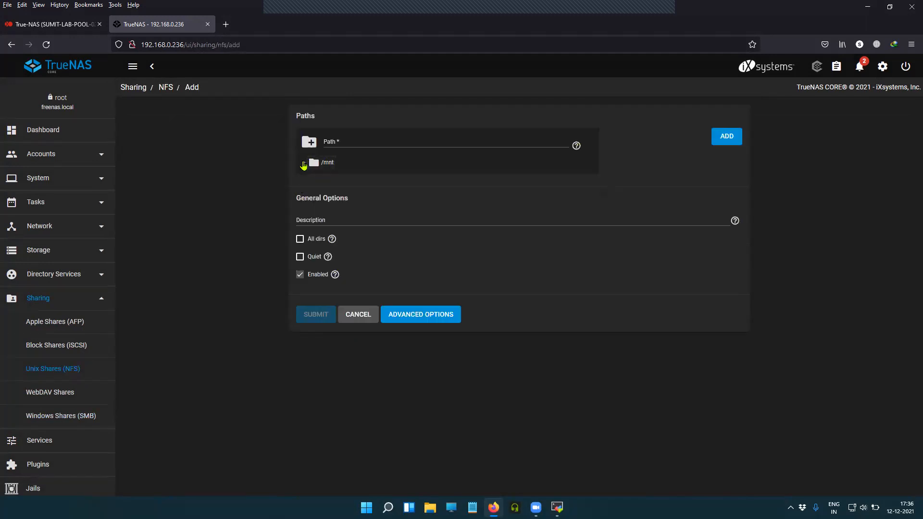
{"action": "left_click", "coordinate": [304, 162]}
{"action": "left_click", "coordinate": [324, 178]}
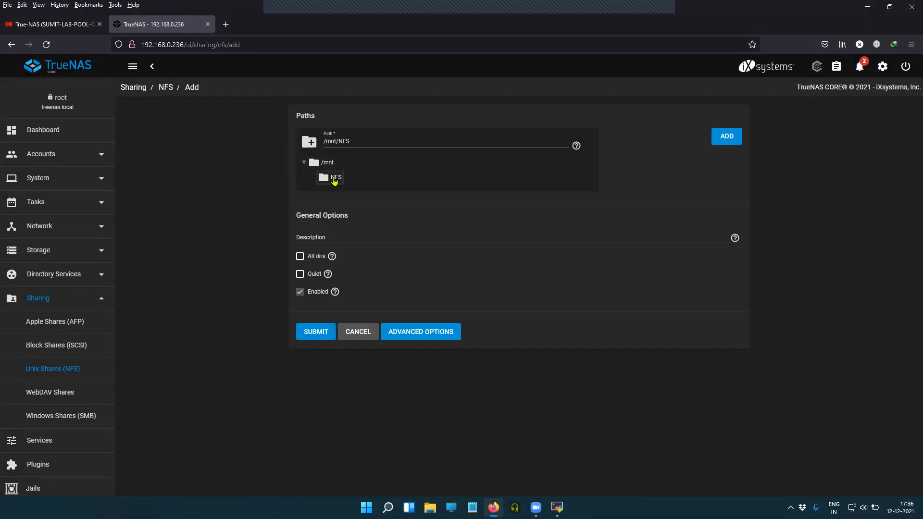
{"action": "left_click", "coordinate": [300, 257]}
{"action": "left_click", "coordinate": [300, 274]}
{"action": "left_click", "coordinate": [328, 274]}
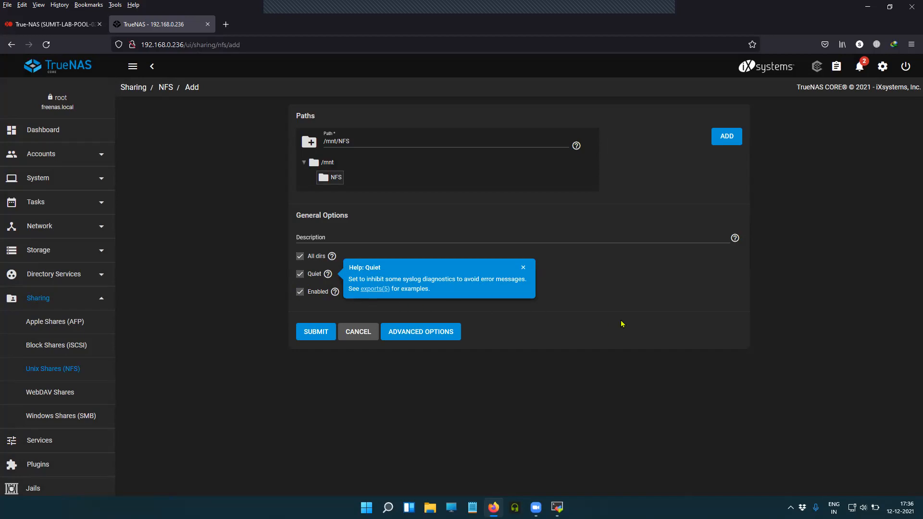
{"action": "left_click", "coordinate": [581, 236]}
Review the authorized networks and hosts settings, then save the NFS share
{"action": "left_click", "coordinate": [425, 332]}
{"action": "scroll", "coordinate": [404, 331], "scroll_direction": "down", "scroll_amount": 1}
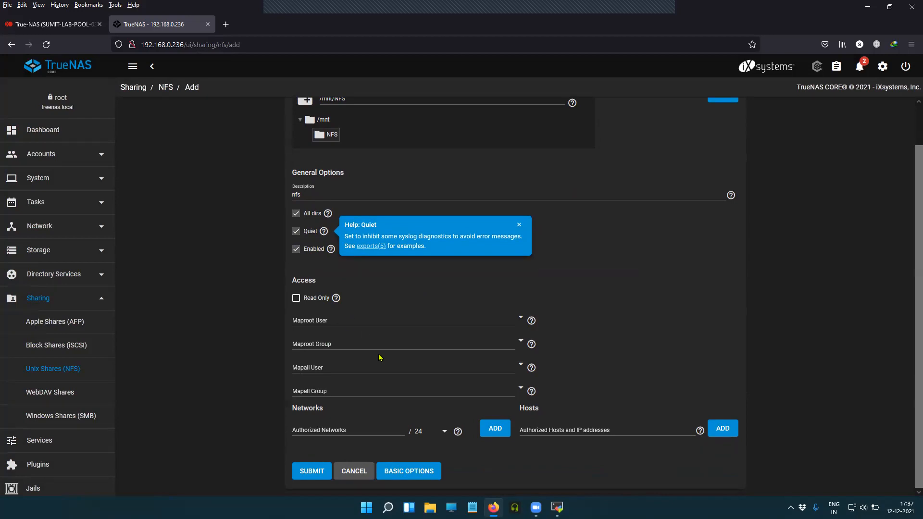
{"action": "left_click", "coordinate": [363, 428]}
{"action": "left_click", "coordinate": [546, 432]}
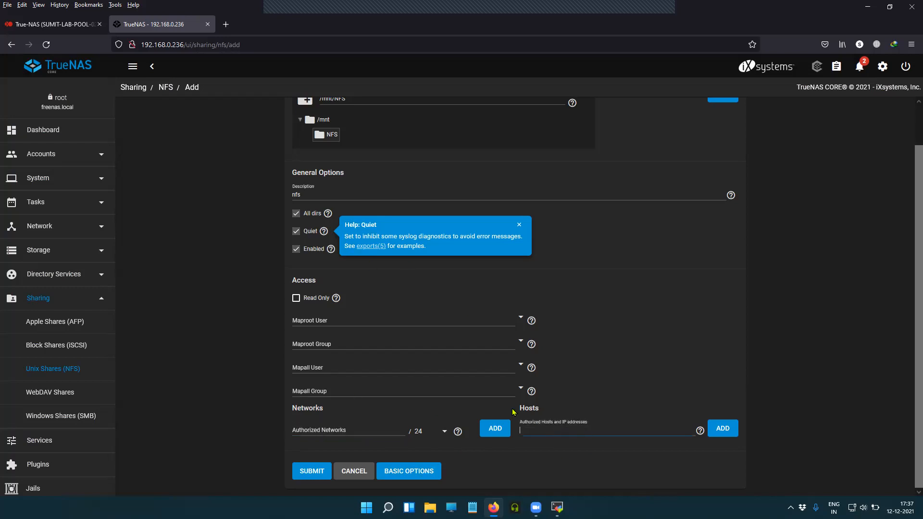
{"action": "left_click", "coordinate": [412, 472]}
{"action": "left_click", "coordinate": [316, 334]}
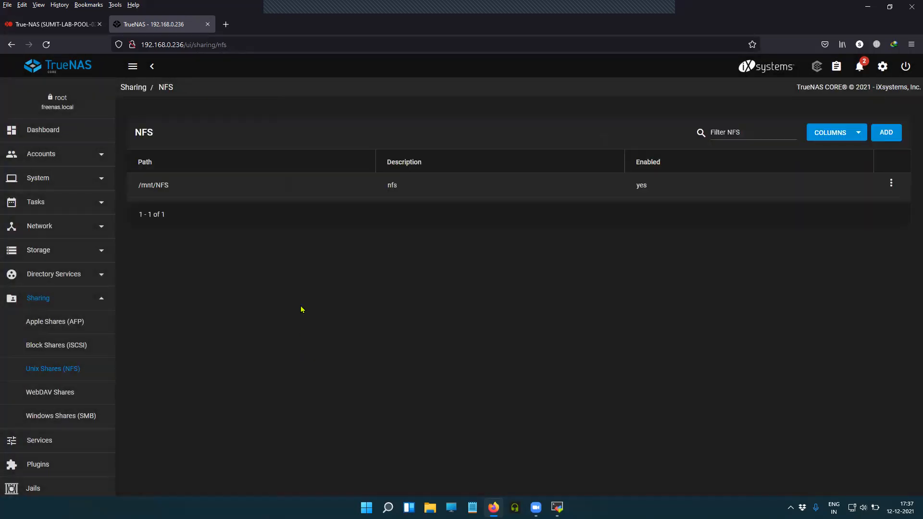
Check the SMB and NFS share lists, then go to the Services page
{"action": "left_click", "coordinate": [64, 415]}
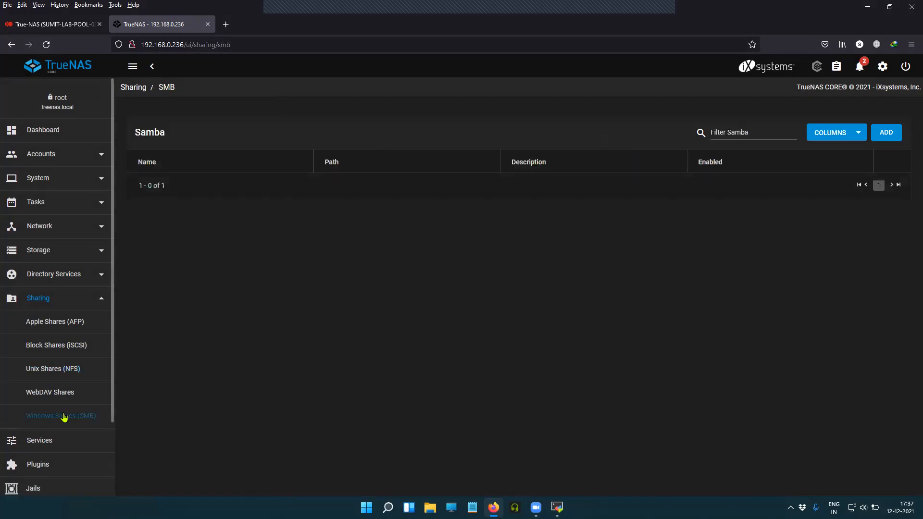
{"action": "left_click", "coordinate": [65, 370]}
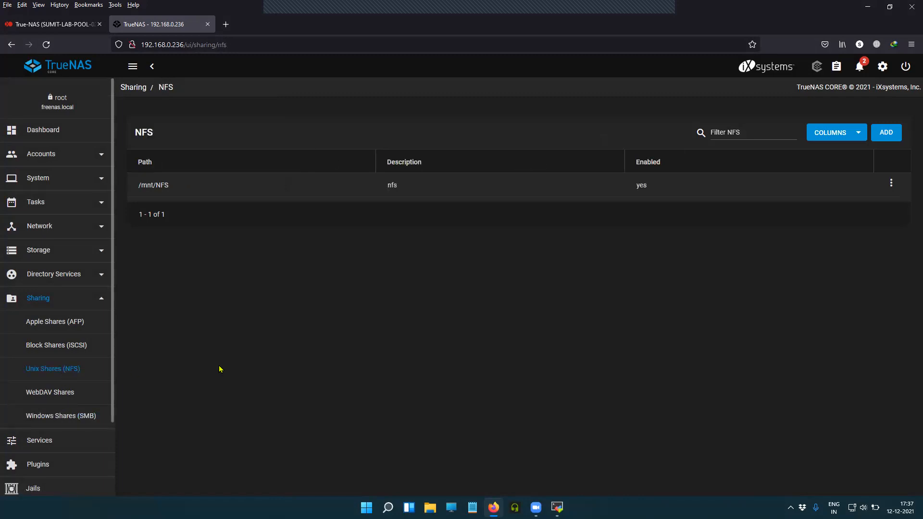
{"action": "left_click", "coordinate": [73, 301]}
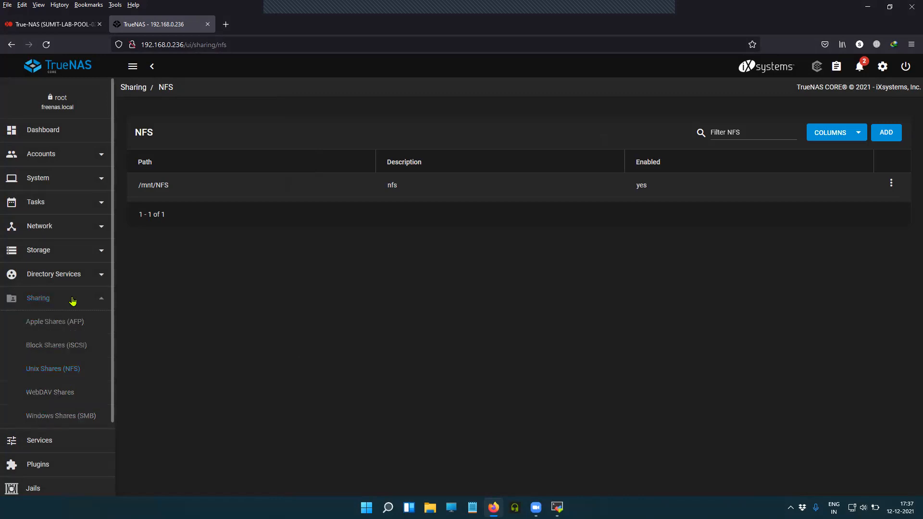
{"action": "left_click", "coordinate": [44, 330]}
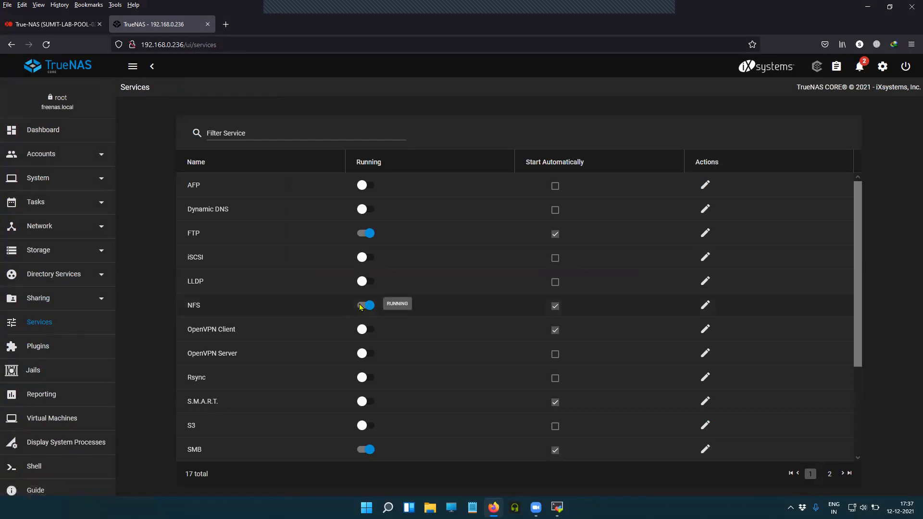
Restart the NFS service so it is running
{"action": "left_click", "coordinate": [361, 306]}
{"action": "left_click", "coordinate": [485, 300]}
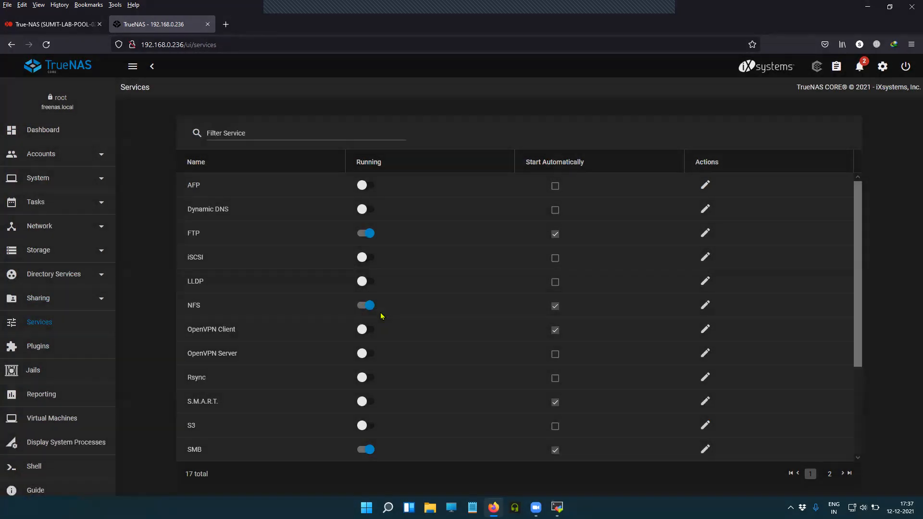
{"action": "left_click", "coordinate": [374, 307]}
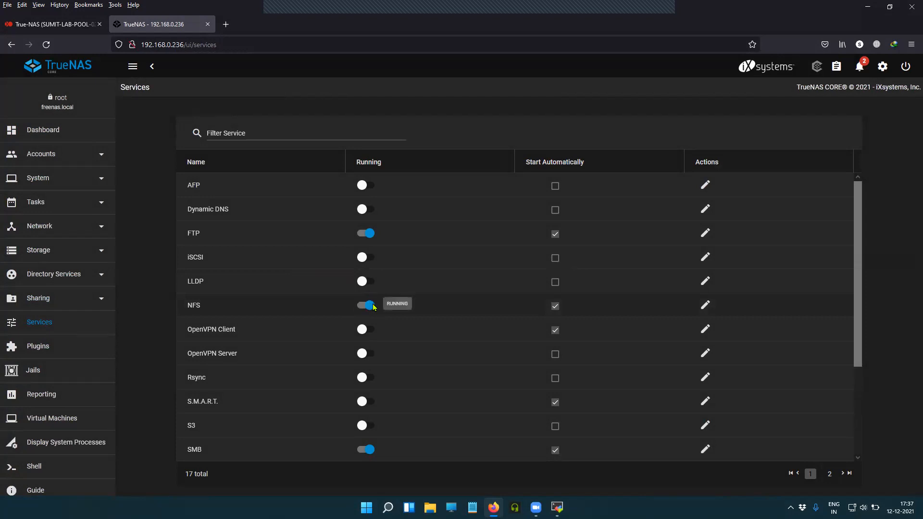
Tick Enable NFSv4 in the NFS service settings and save
{"action": "left_click", "coordinate": [705, 305]}
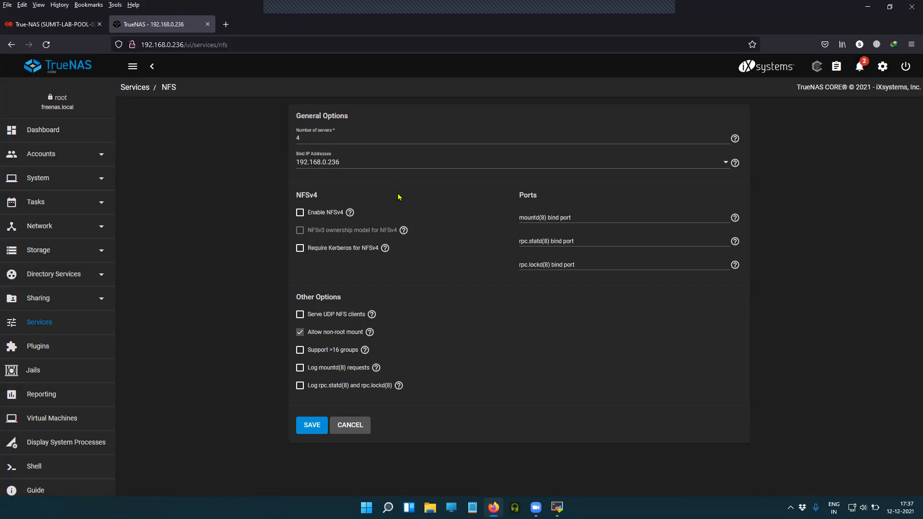
{"action": "left_click", "coordinate": [300, 213]}
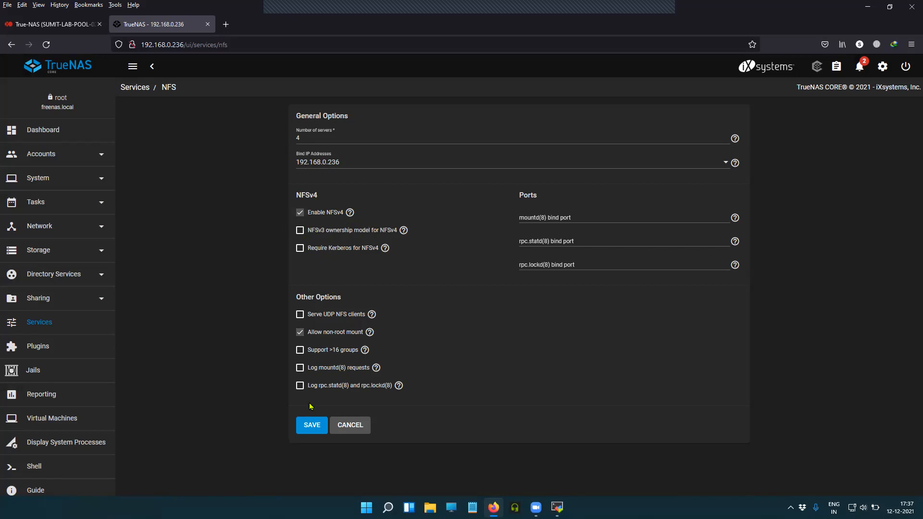
{"action": "left_click", "coordinate": [310, 426]}
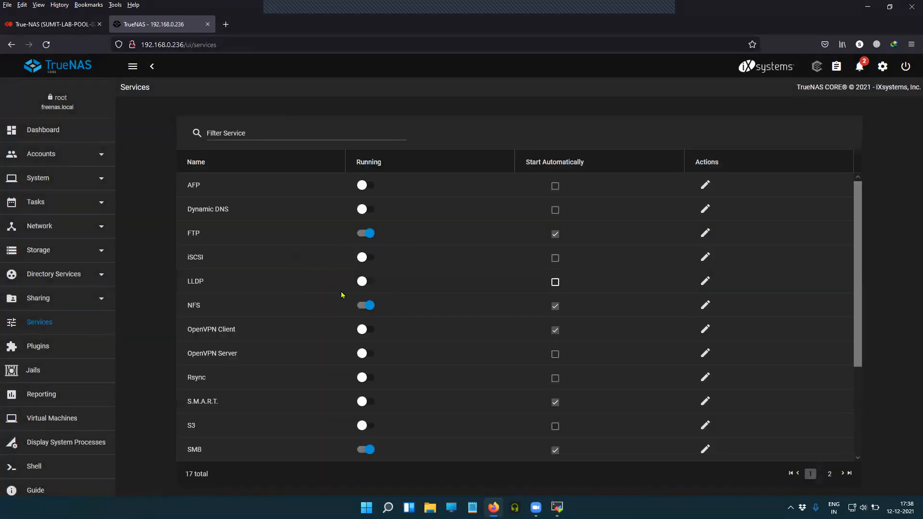
Stop and restart the SMB service so it runs, then view its settings
{"action": "scroll", "coordinate": [317, 419], "scroll_direction": "down", "scroll_amount": 2}
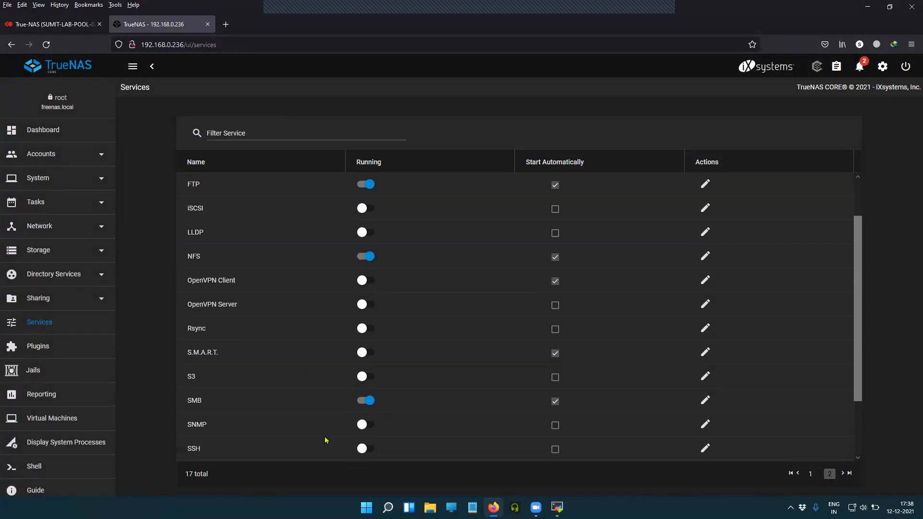
{"action": "left_click_drag", "start_coordinate": [186, 403], "coordinate": [182, 406]}
{"action": "left_click", "coordinate": [222, 404]}
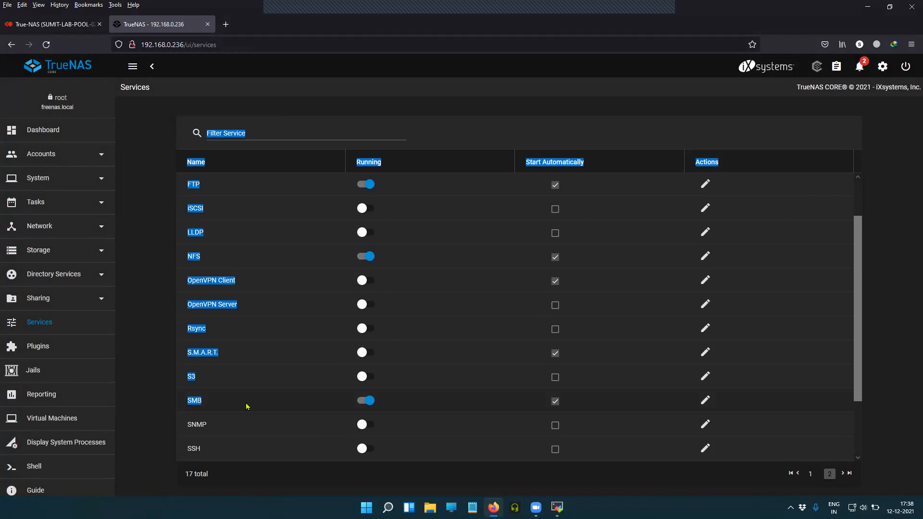
{"action": "left_click", "coordinate": [225, 407]}
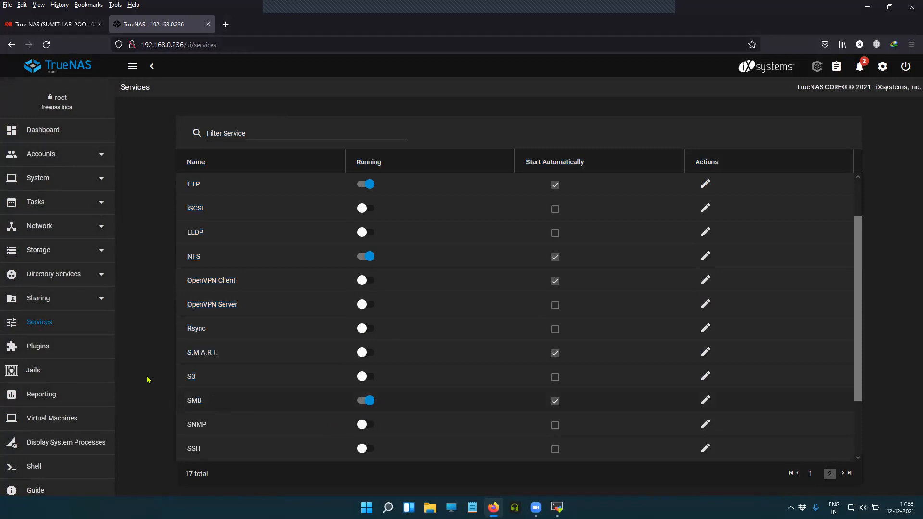
{"action": "left_click", "coordinate": [365, 403]}
{"action": "left_click", "coordinate": [480, 302]}
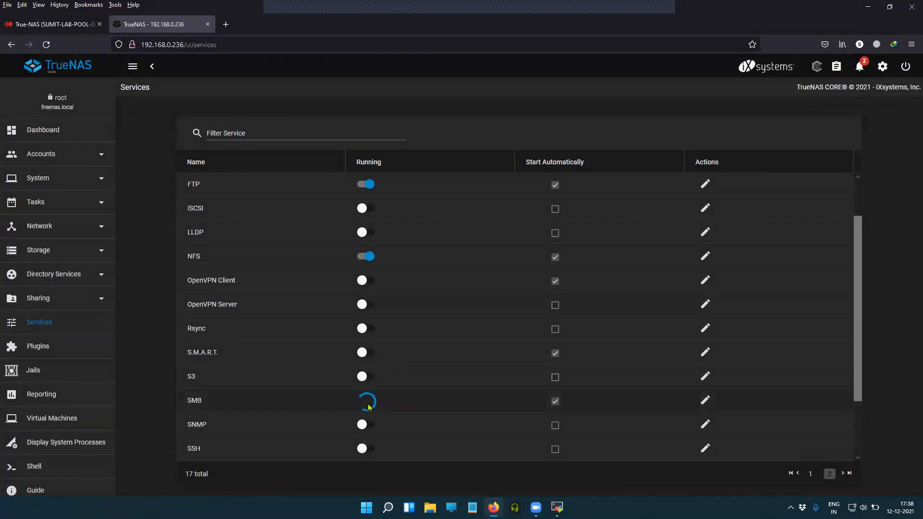
{"action": "left_click", "coordinate": [367, 404]}
{"action": "left_click", "coordinate": [705, 402]}
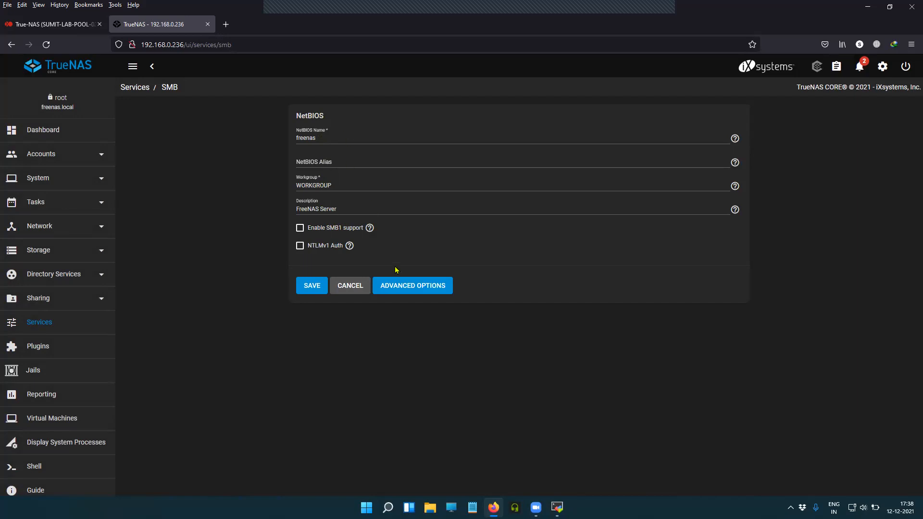
Look over the SMB advanced options and Bind IP Addresses list, then save them unchanged
{"action": "left_click", "coordinate": [395, 287]}
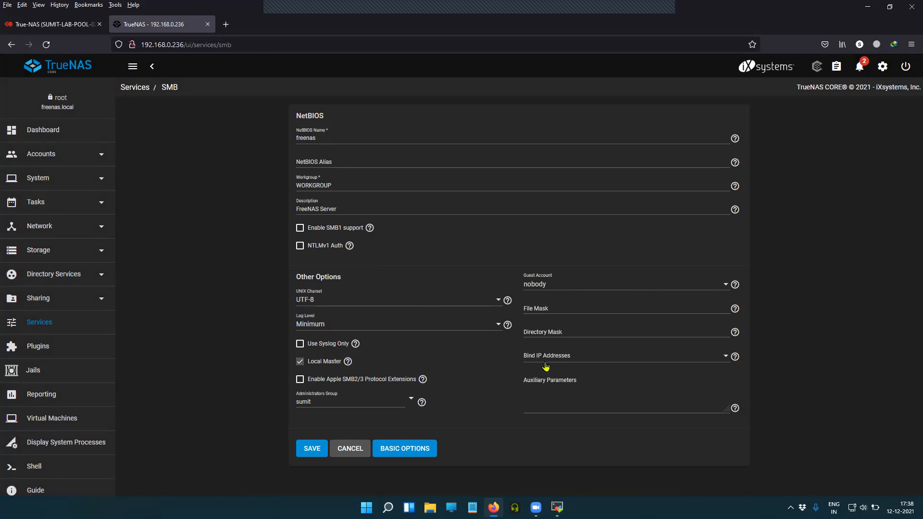
{"action": "left_click", "coordinate": [726, 357]}
{"action": "left_click", "coordinate": [471, 402]}
{"action": "left_click", "coordinate": [315, 456]}
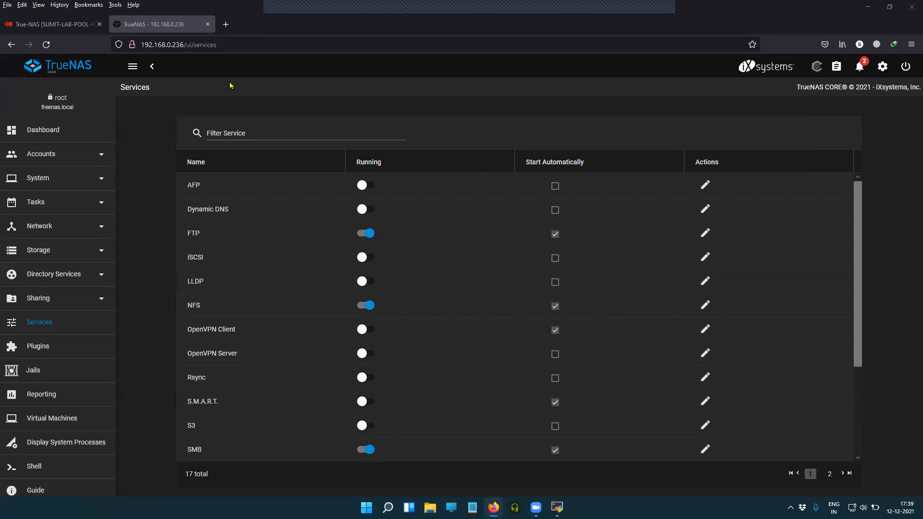
Go to Accounts > Users and start adding a new user
{"action": "left_click", "coordinate": [71, 161]}
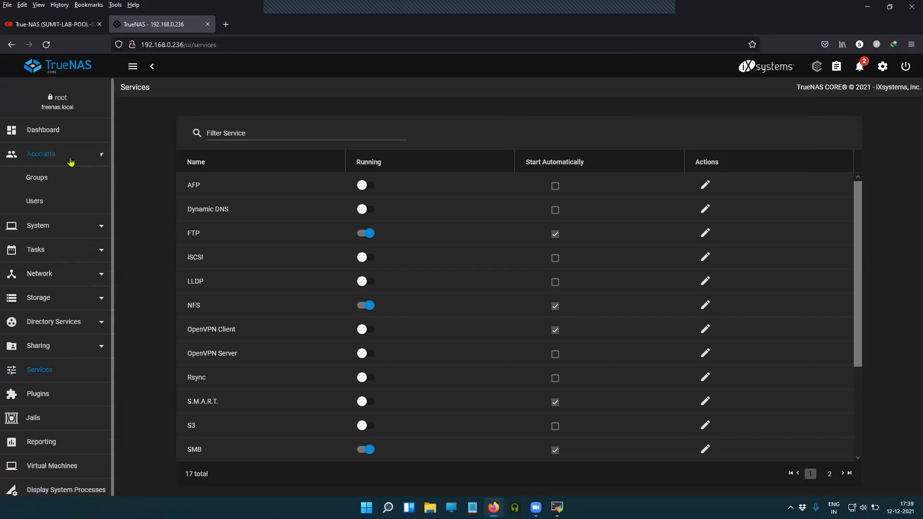
{"action": "left_click", "coordinate": [35, 201]}
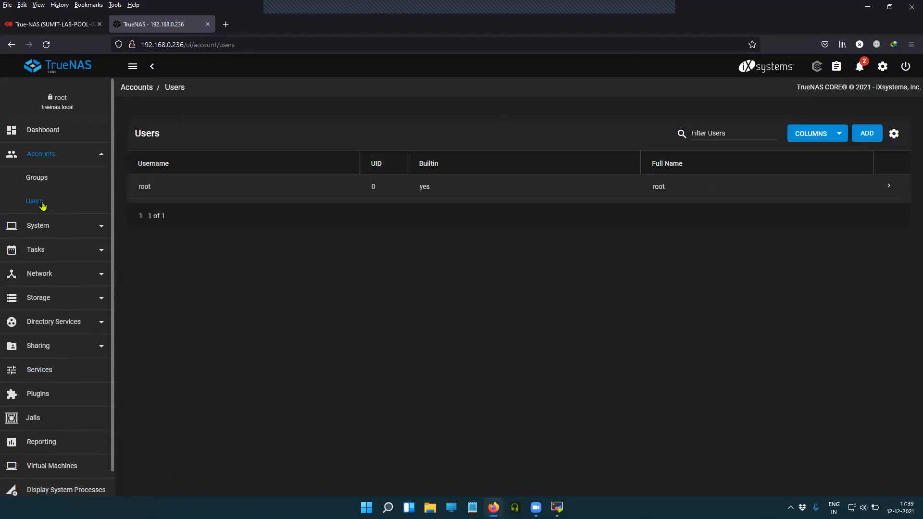
{"action": "left_click", "coordinate": [869, 135]}
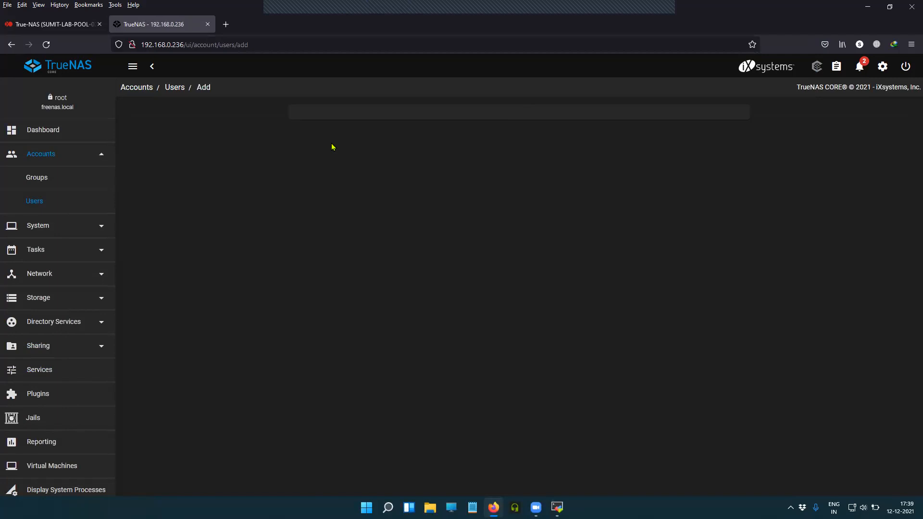
Fill in the new user's full name, username, e-mail and password, and begin confirming the password
{"action": "left_click", "coordinate": [325, 139]}
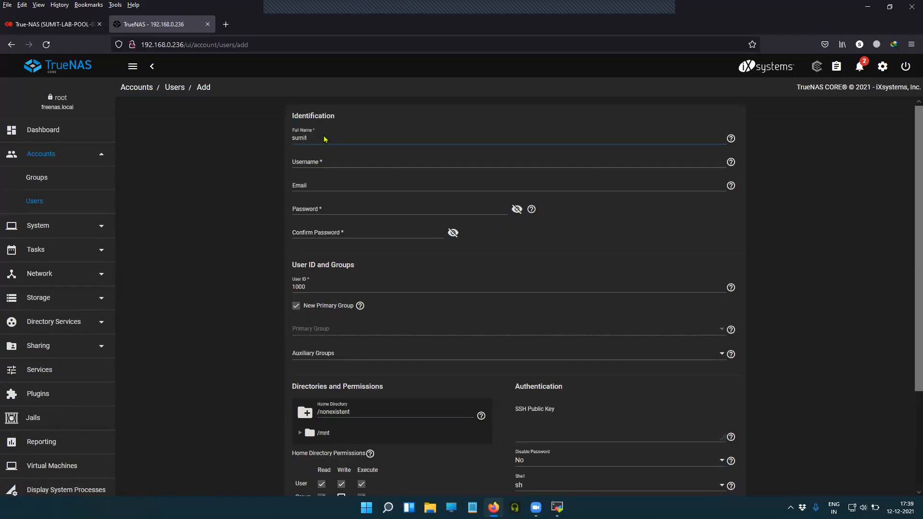
{"action": "left_click", "coordinate": [325, 160]}
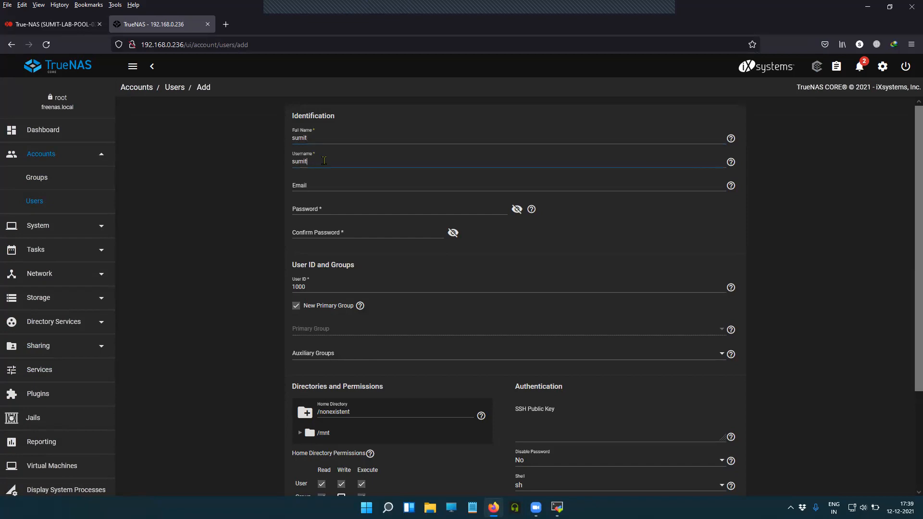
{"action": "left_click", "coordinate": [340, 185]}
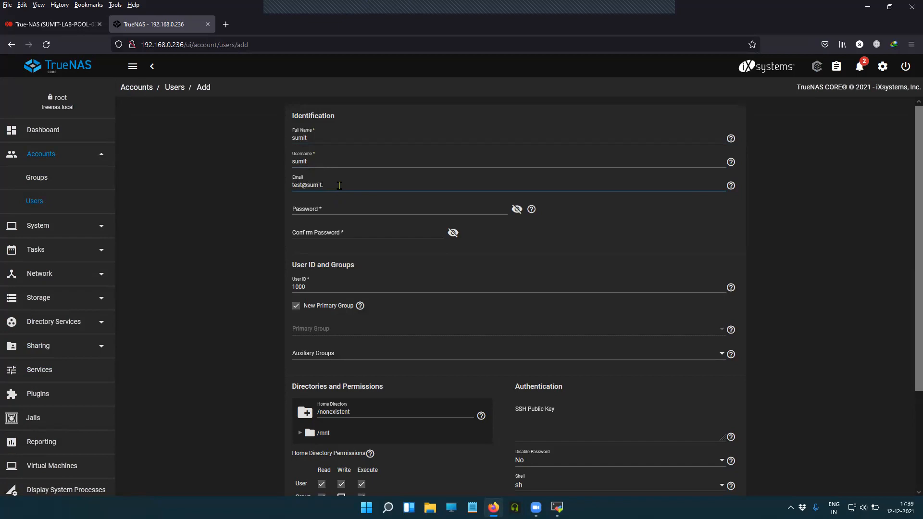
{"action": "left_click", "coordinate": [352, 210]}
{"action": "left_click", "coordinate": [515, 211]}
{"action": "left_click", "coordinate": [434, 210]}
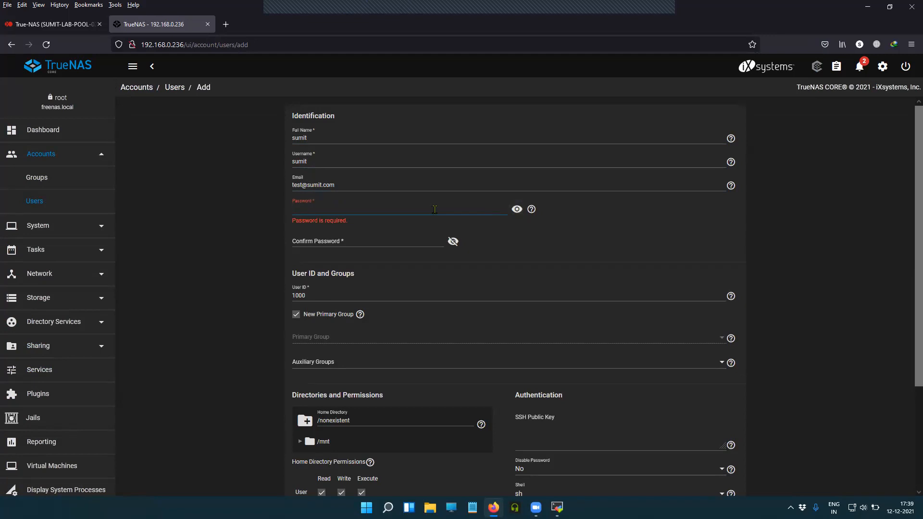
{"action": "type", "text": "password"}
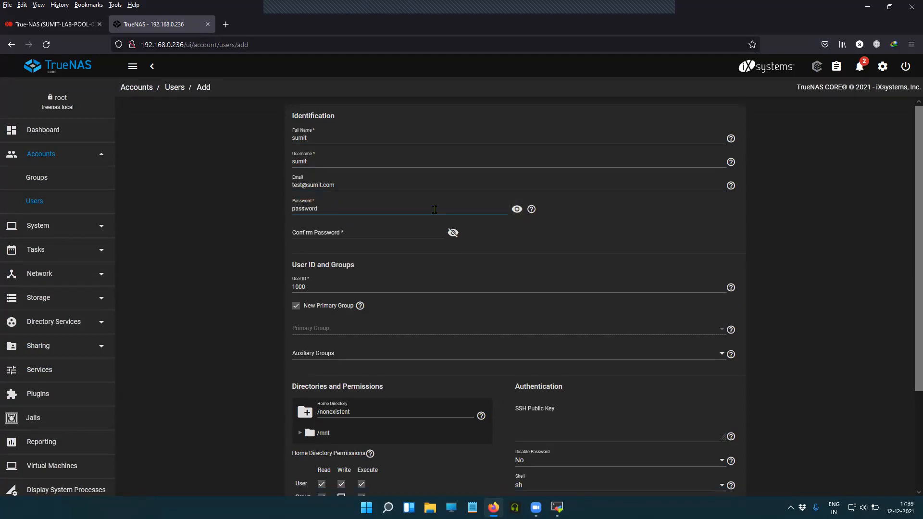
{"action": "left_click", "coordinate": [391, 231]}
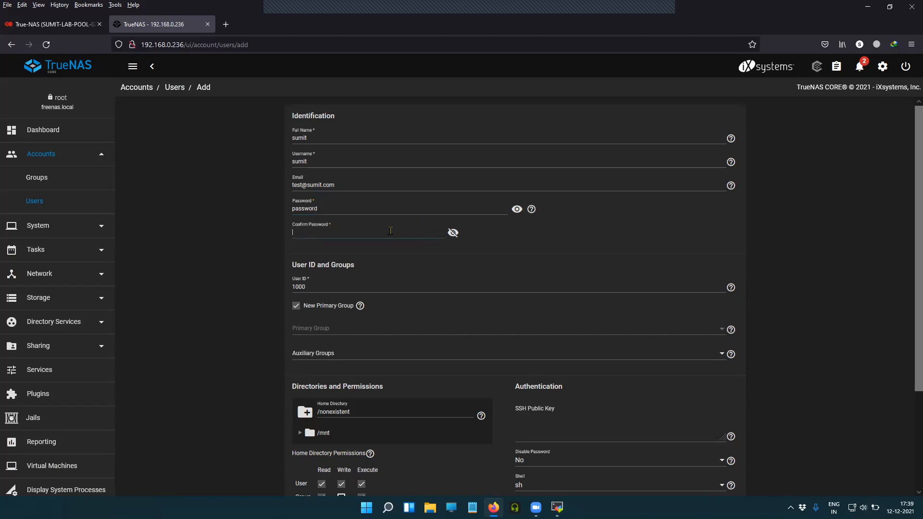
{"action": "type", "text": "passwo"}
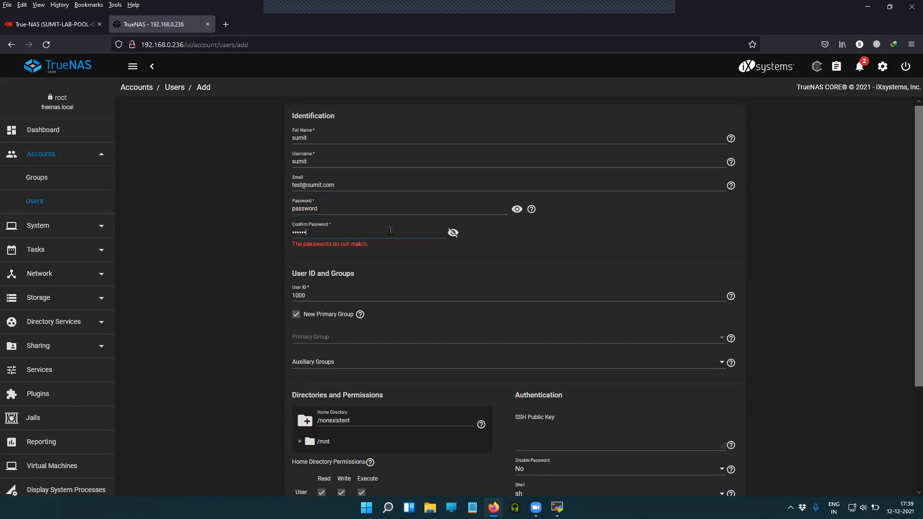
{"action": "type", "text": "rd"}
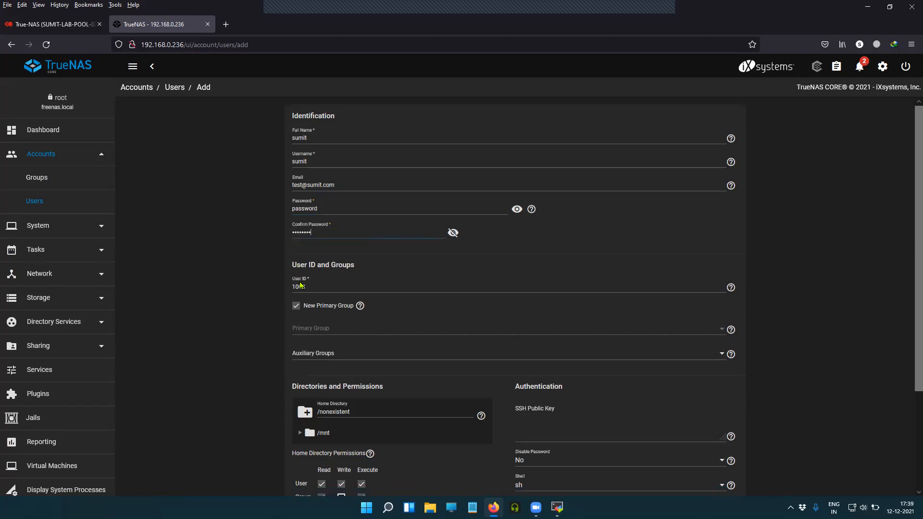
Keep UID 1000 and set the user's home directory to /mnt/NFS
{"action": "left_click_drag", "start_coordinate": [312, 286], "coordinate": [283, 290]}
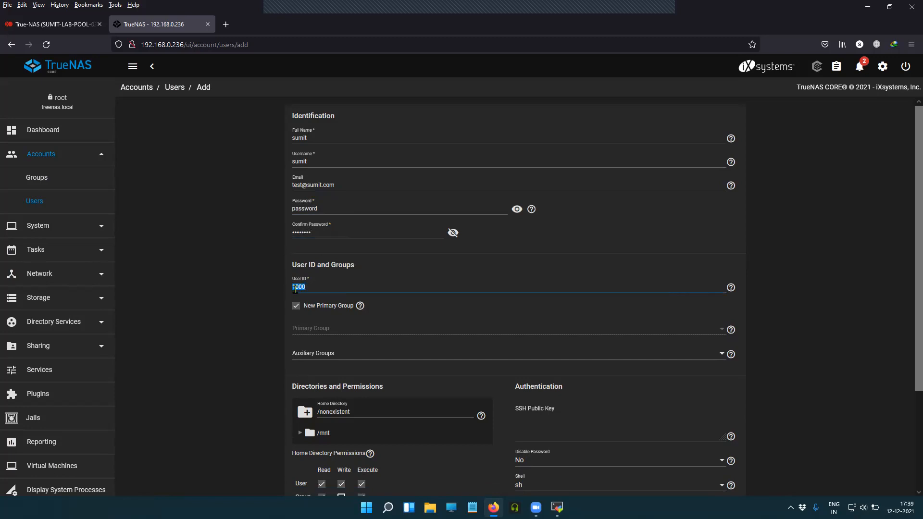
{"action": "scroll", "coordinate": [347, 340], "scroll_direction": "down", "scroll_amount": 2}
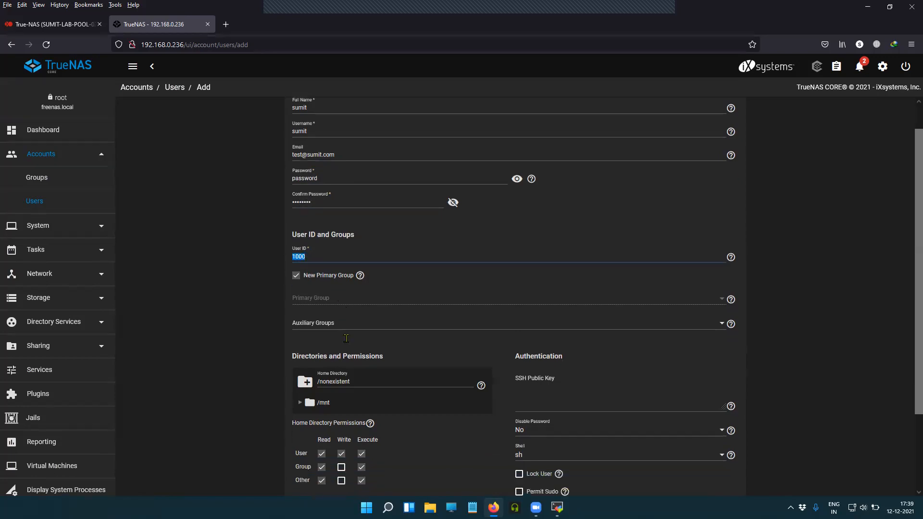
{"action": "left_click", "coordinate": [300, 335]}
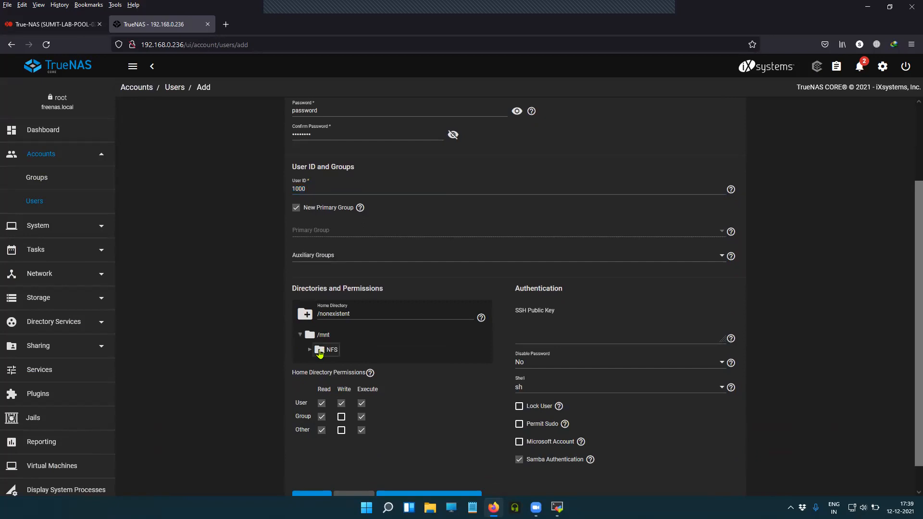
{"action": "left_click", "coordinate": [325, 353]}
Grant group and other write permission, permit sudo, and submit the new user
{"action": "scroll", "coordinate": [464, 364], "scroll_direction": "down", "scroll_amount": 1}
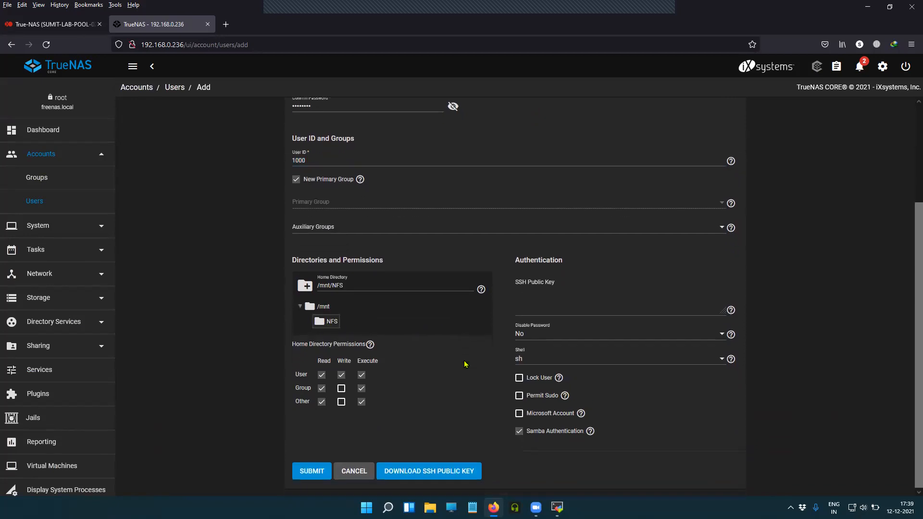
{"action": "left_click", "coordinate": [342, 388]}
{"action": "left_click", "coordinate": [341, 402]}
{"action": "left_click", "coordinate": [519, 395]}
{"action": "scroll", "coordinate": [451, 392], "scroll_direction": "up", "scroll_amount": 2}
{"action": "scroll", "coordinate": [450, 392], "scroll_direction": "up", "scroll_amount": 1}
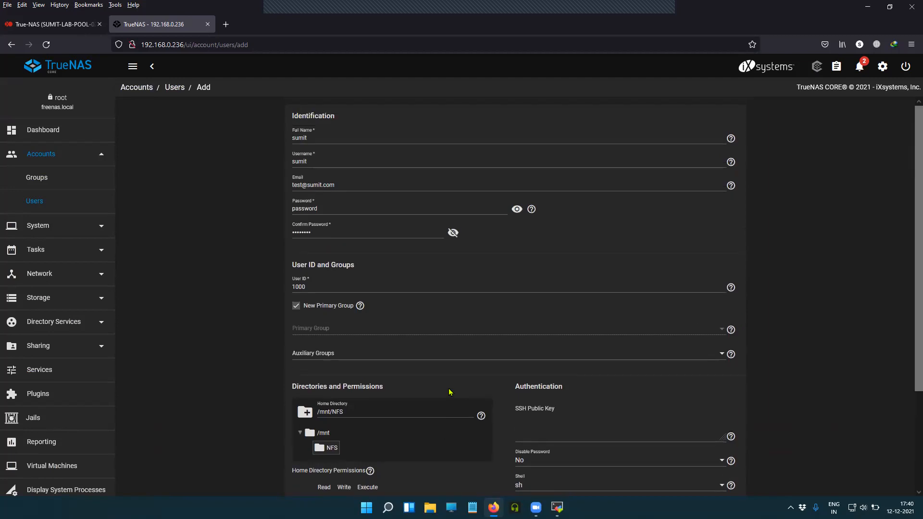
{"action": "scroll", "coordinate": [451, 392], "scroll_direction": "down", "scroll_amount": 3}
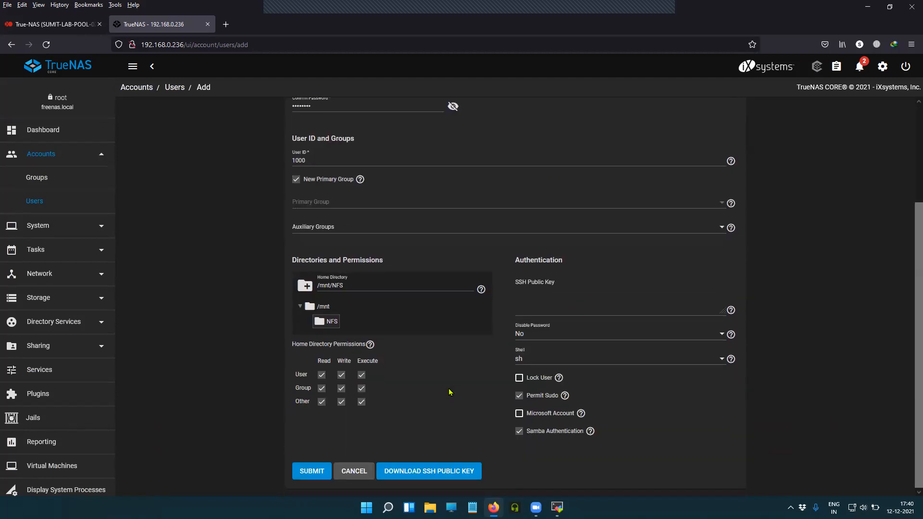
{"action": "left_click", "coordinate": [312, 472]}
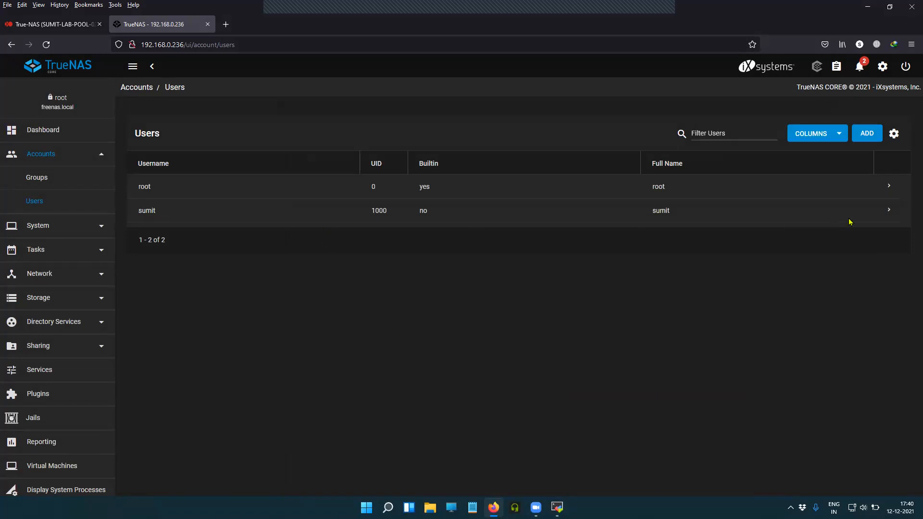
Reopen the new user's edit form, confirm the home folder under /mnt/NFS, and save
{"action": "left_click", "coordinate": [889, 211]}
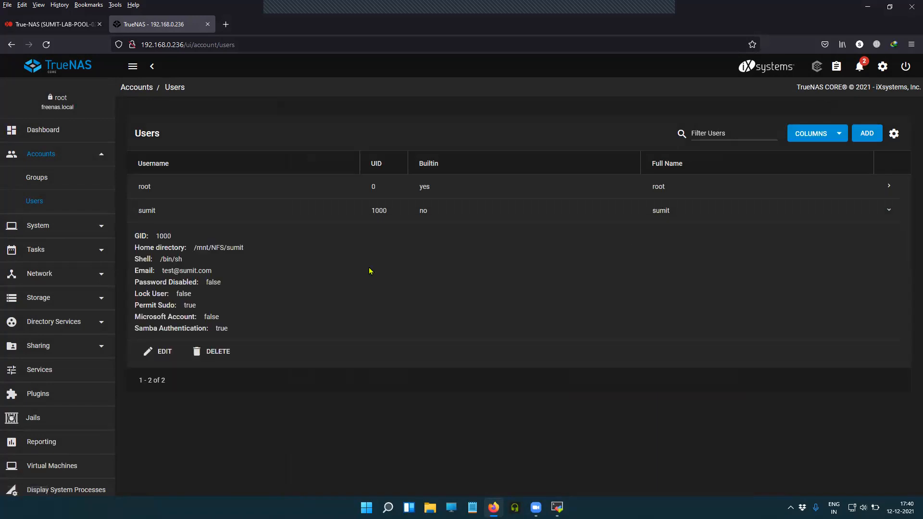
{"action": "left_click", "coordinate": [164, 352]}
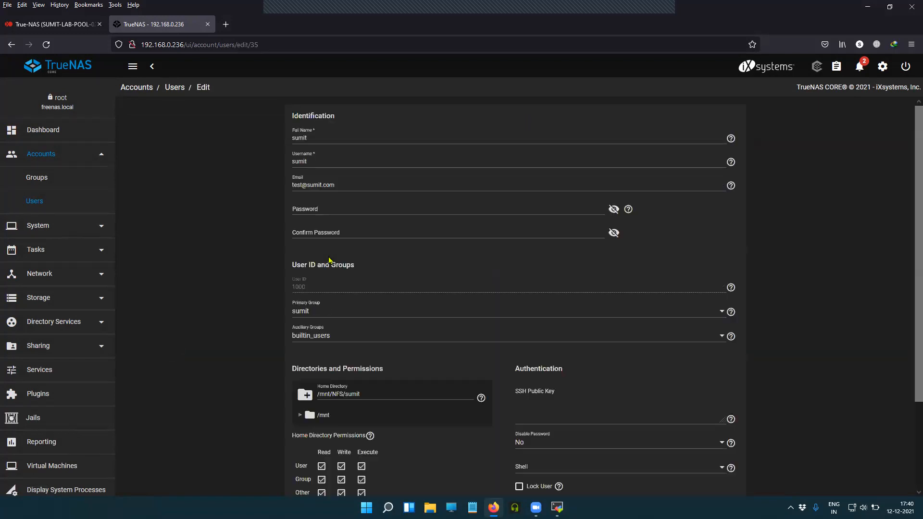
{"action": "scroll", "coordinate": [396, 354], "scroll_direction": "down", "scroll_amount": 2}
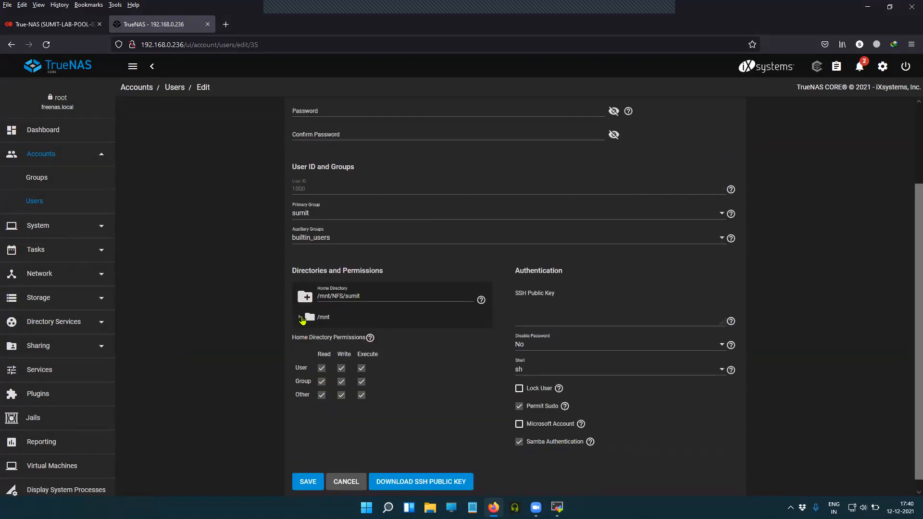
{"action": "left_click", "coordinate": [301, 317]}
{"action": "left_click", "coordinate": [309, 332]}
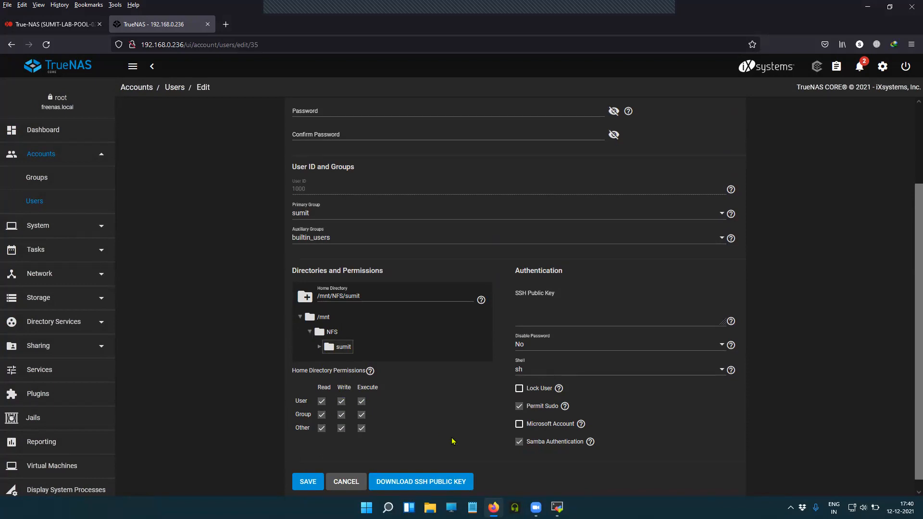
{"action": "mouse_move", "coordinate": [582, 425]}
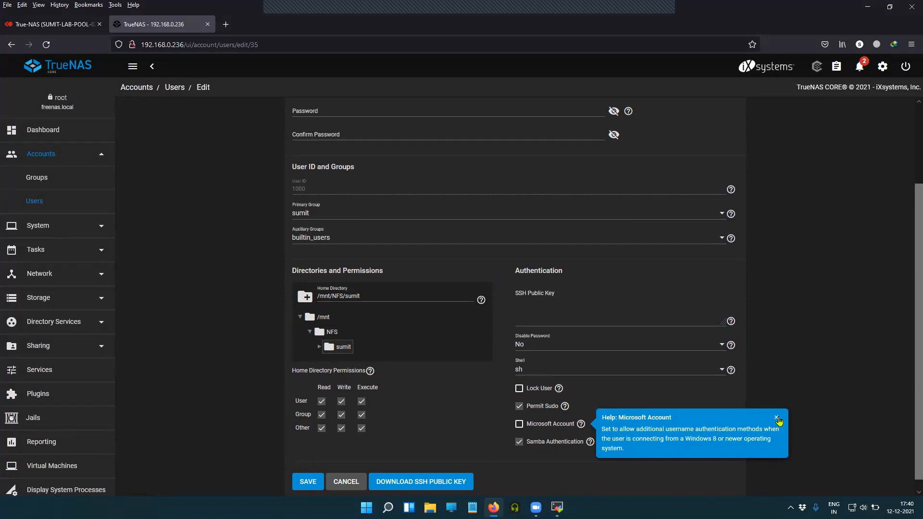
{"action": "left_click", "coordinate": [777, 418]}
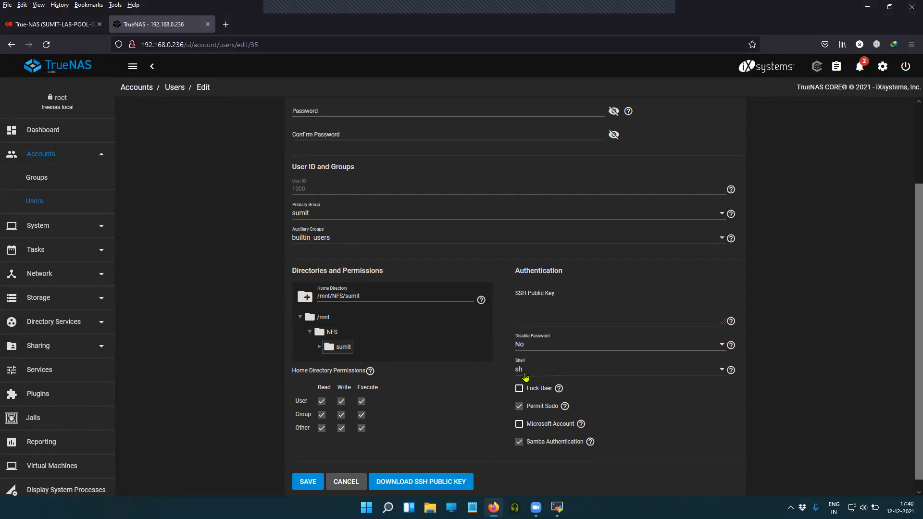
{"action": "left_click", "coordinate": [308, 483]}
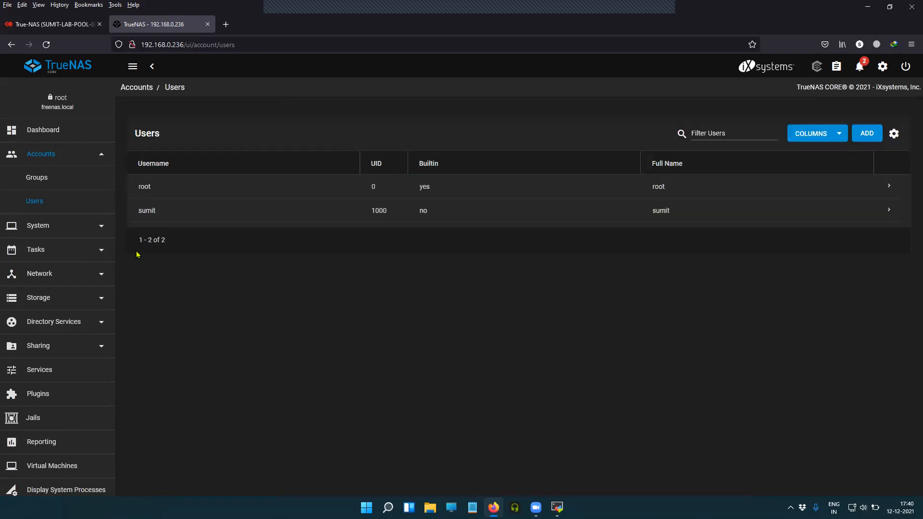
Expand Sharing in the sidebar and settle on the Unix (NFS) shares list showing /mnt/NFS
{"action": "left_click", "coordinate": [61, 159]}
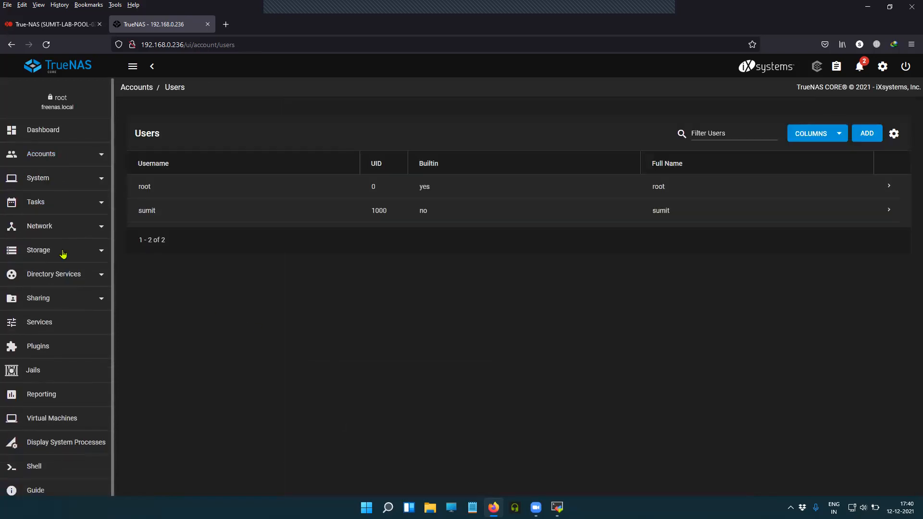
{"action": "left_click", "coordinate": [56, 300]}
{"action": "left_click", "coordinate": [55, 300]}
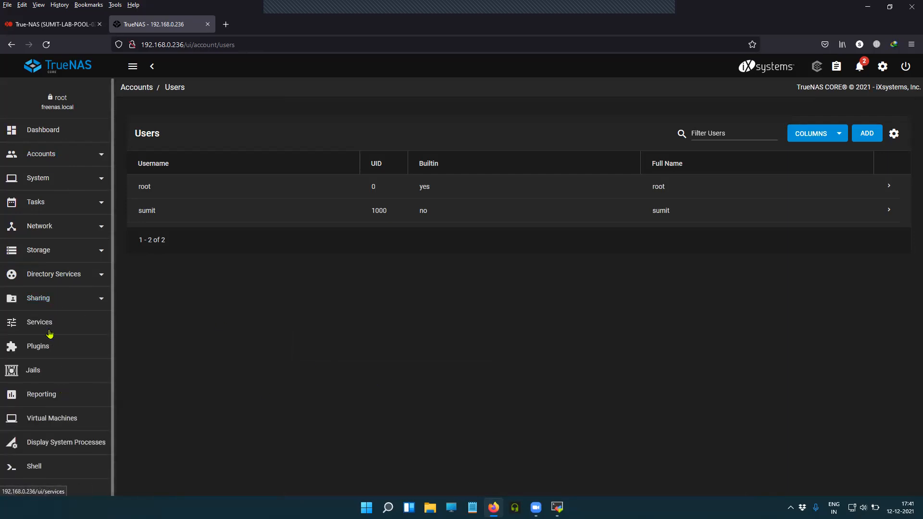
{"action": "left_click", "coordinate": [45, 302]}
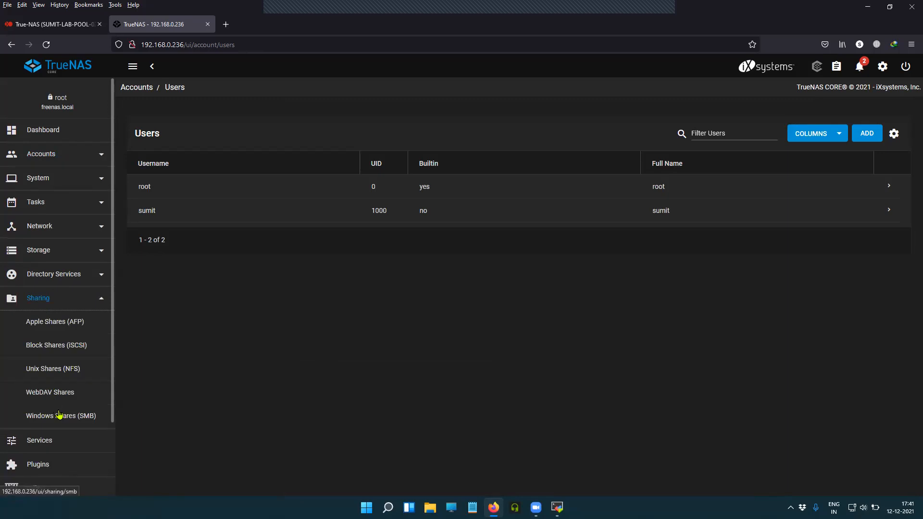
{"action": "left_click", "coordinate": [59, 414]}
{"action": "left_click", "coordinate": [62, 369]}
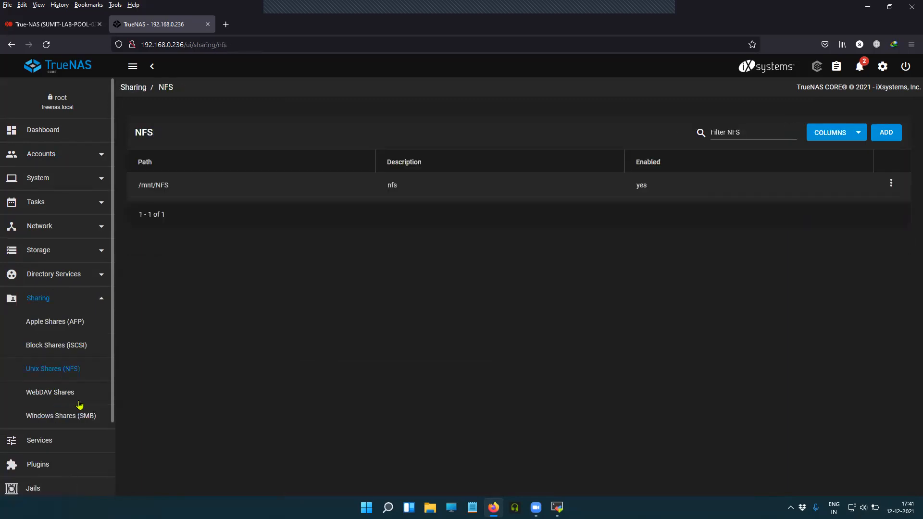
{"action": "left_click", "coordinate": [80, 413]}
{"action": "left_click", "coordinate": [72, 374]}
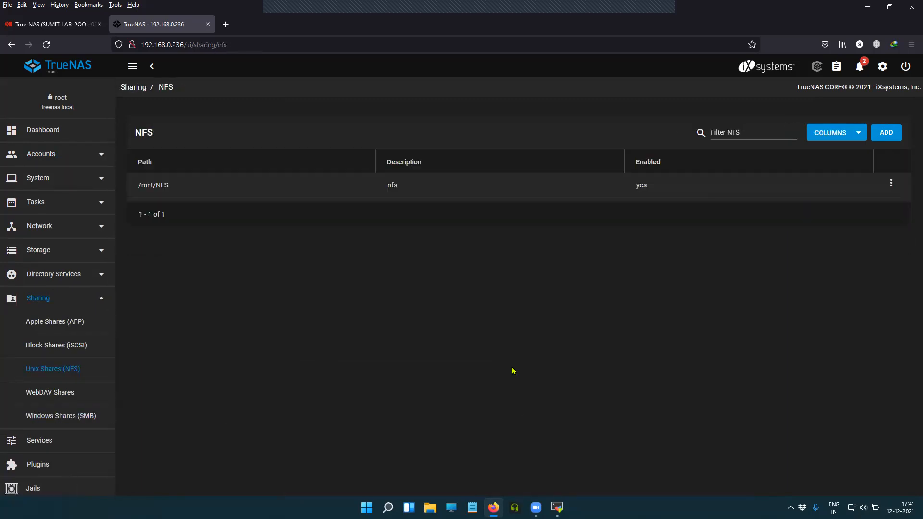
{"action": "key", "text": "super+Tab"}
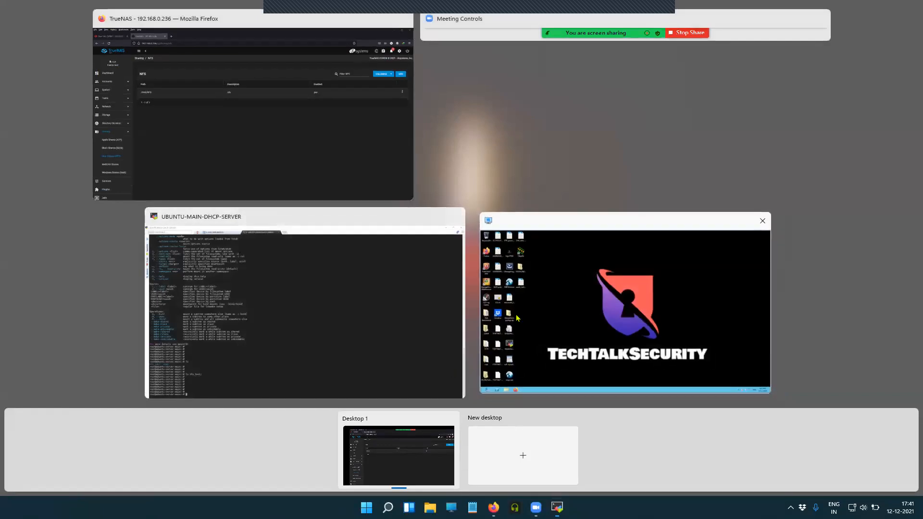
On the Windows Server, connect Explorer to \\192.168.0.236 and sign in with the user's credentials
{"action": "left_click", "coordinate": [591, 337]}
{"action": "left_click", "coordinate": [84, 507]}
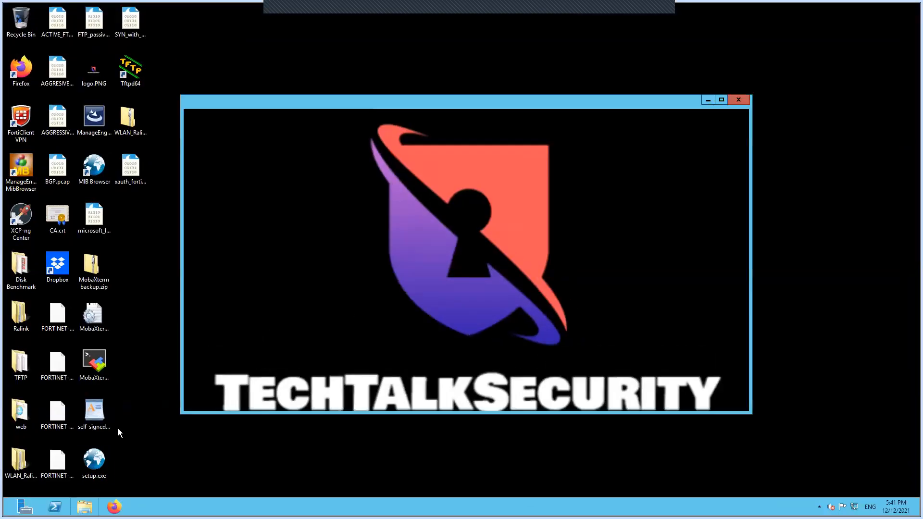
{"action": "left_click", "coordinate": [201, 380]}
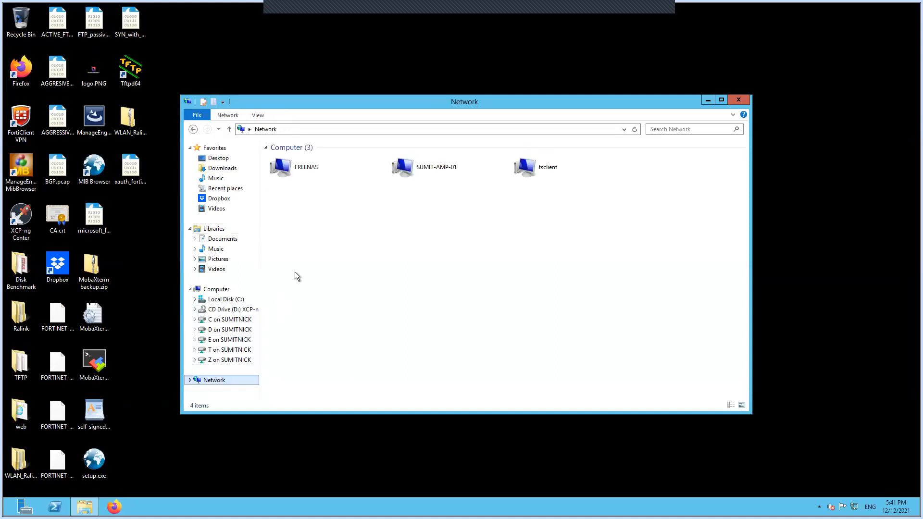
{"action": "left_click", "coordinate": [313, 129]}
{"action": "type", "text": "\\\\192.168.0.236"}
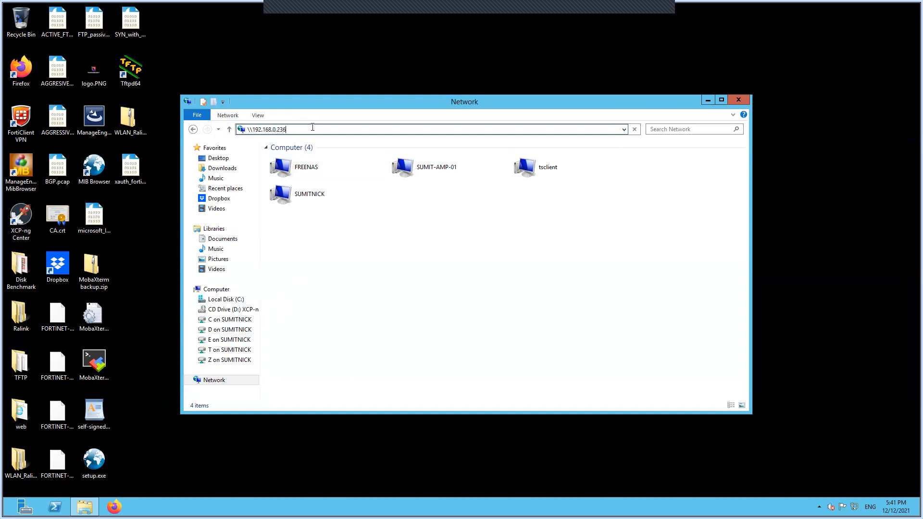
{"action": "key", "text": "Return"}
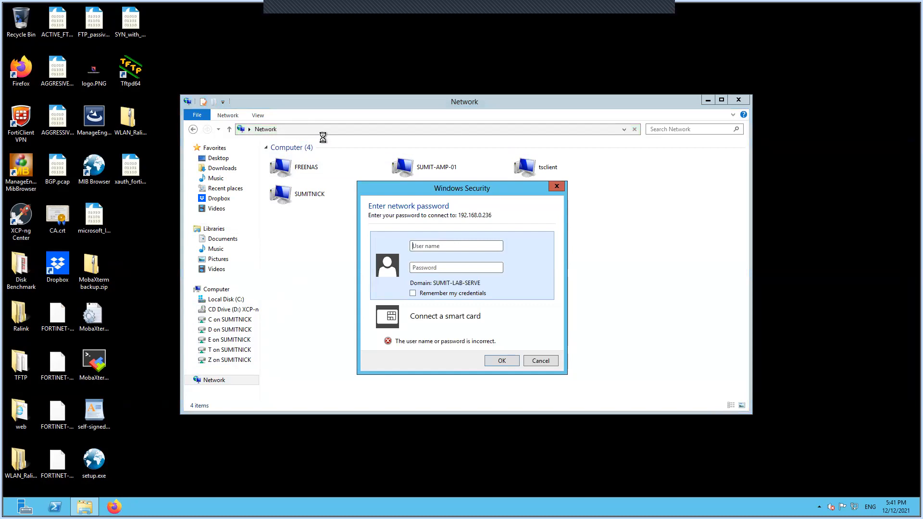
{"action": "type", "text": "sumit"}
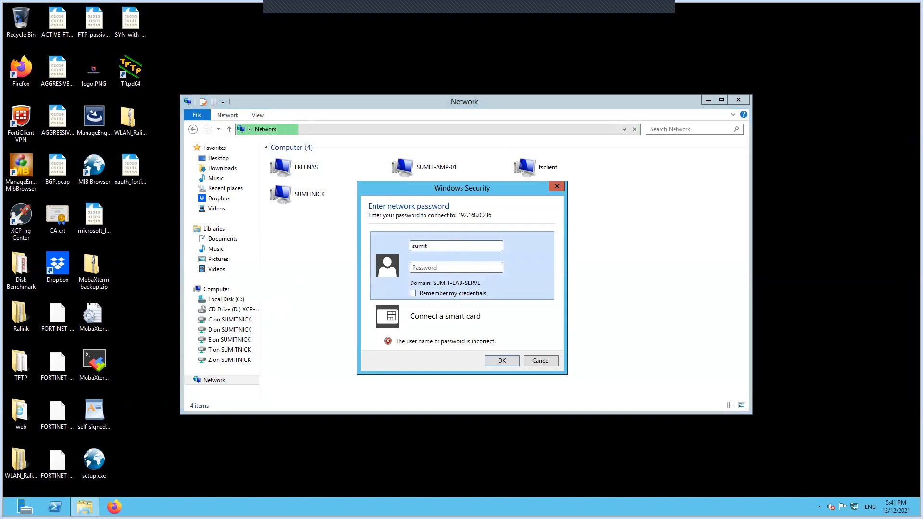
{"action": "left_click", "coordinate": [431, 268]}
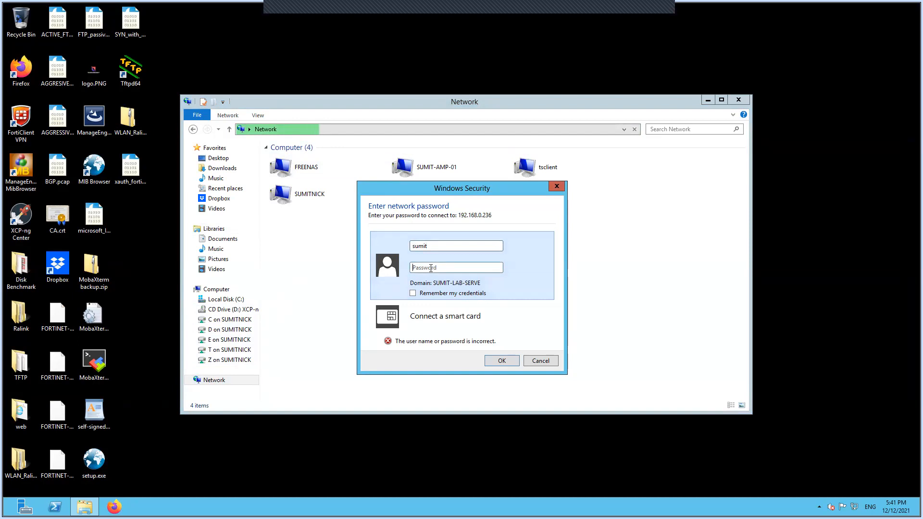
{"action": "type", "text": "********"}
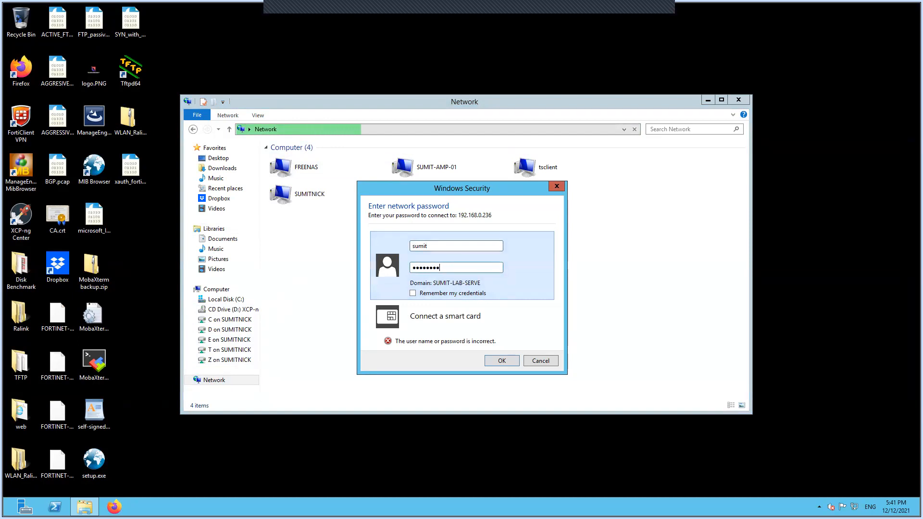
{"action": "left_click", "coordinate": [492, 362]}
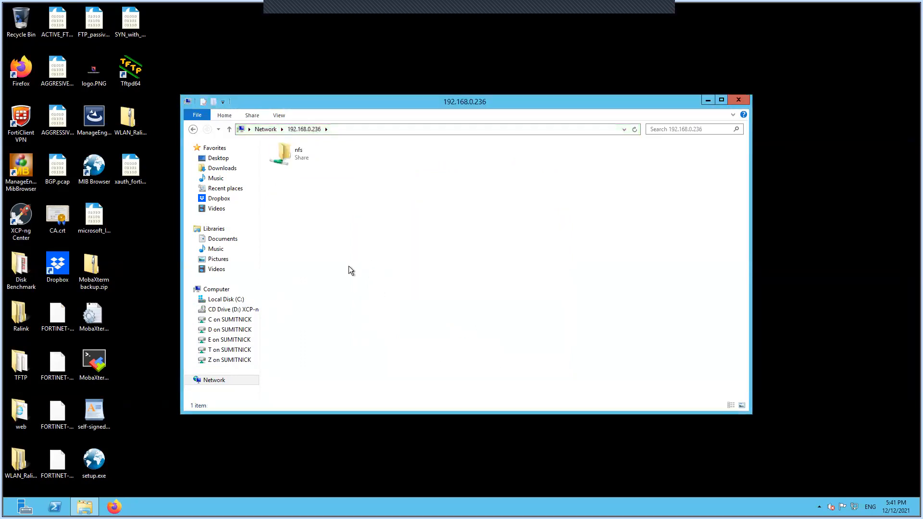
Open the nfs share and the user's empty home folder, then exit full screen
{"action": "double_click", "coordinate": [296, 159]}
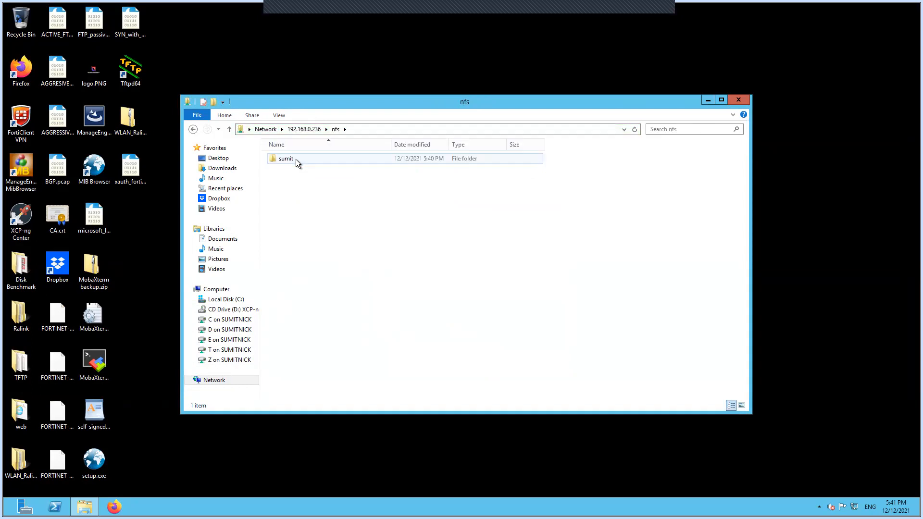
{"action": "double_click", "coordinate": [295, 159]}
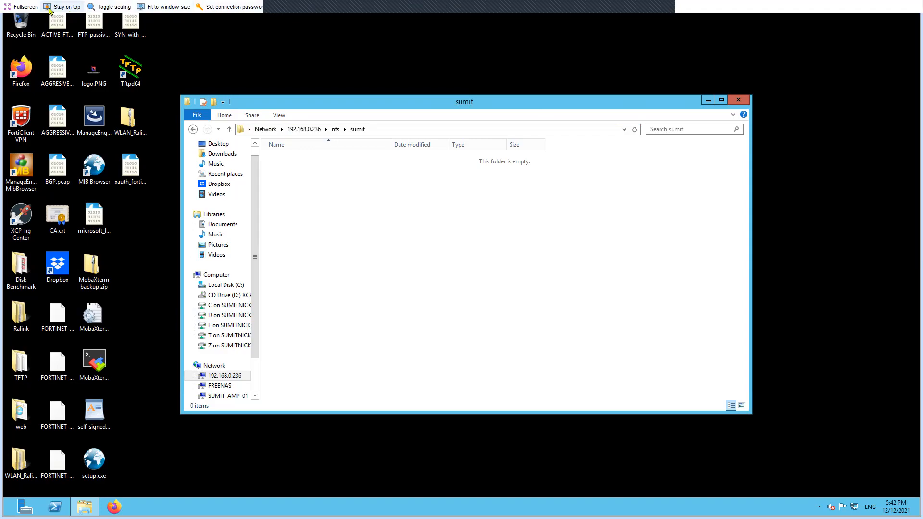
{"action": "left_click", "coordinate": [22, 6]}
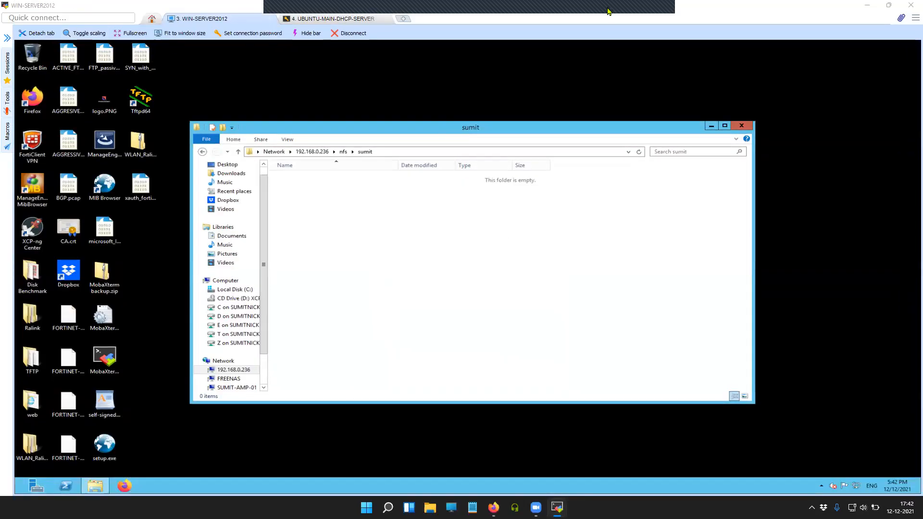
Edit the NFS SMB share, tick Allow Guest Access in its advanced options, and save
{"action": "left_click", "coordinate": [494, 507]}
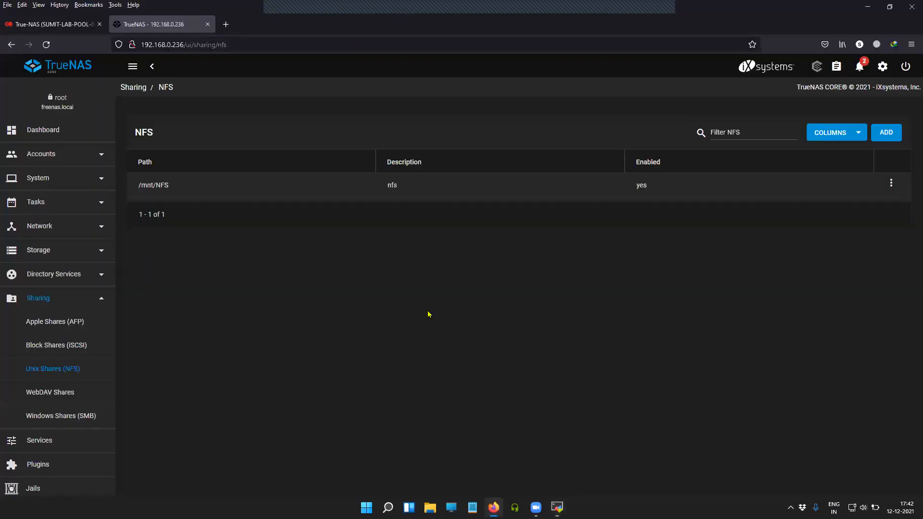
{"action": "left_click", "coordinate": [61, 416]}
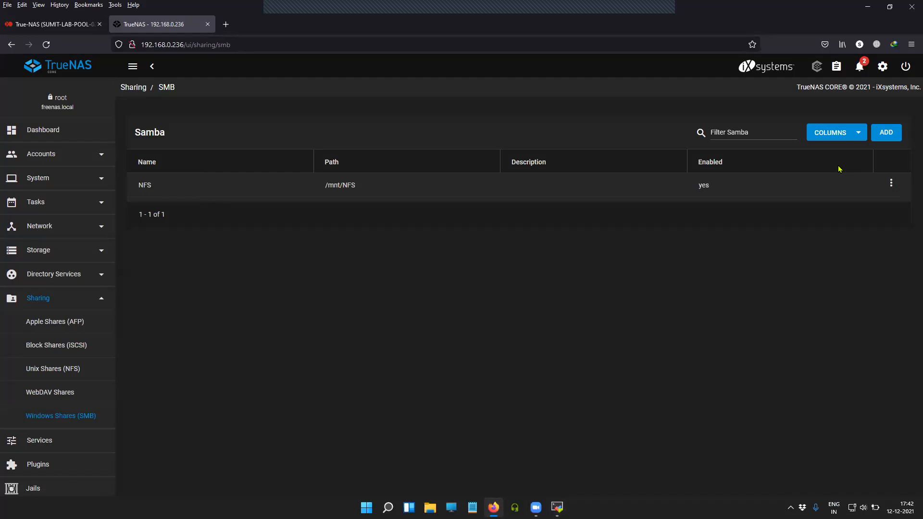
{"action": "left_click", "coordinate": [893, 183]}
{"action": "left_click", "coordinate": [853, 202]}
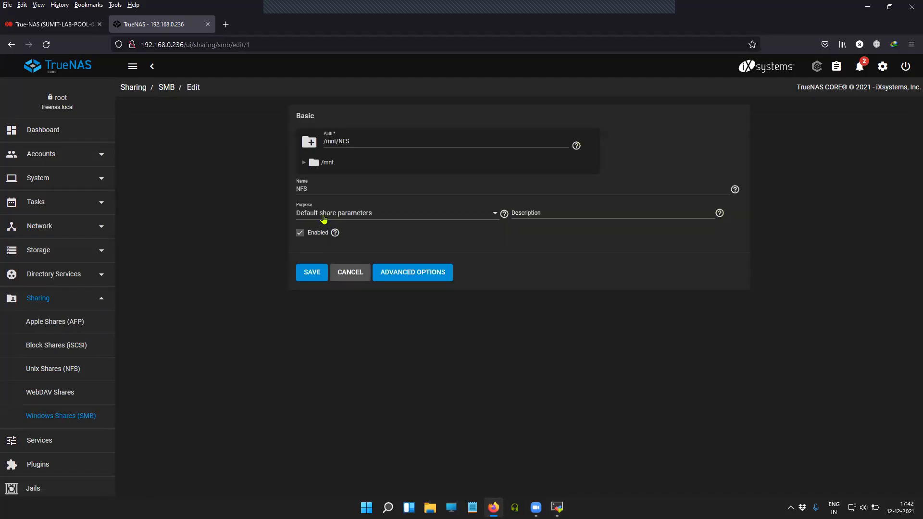
{"action": "left_click", "coordinate": [444, 274]}
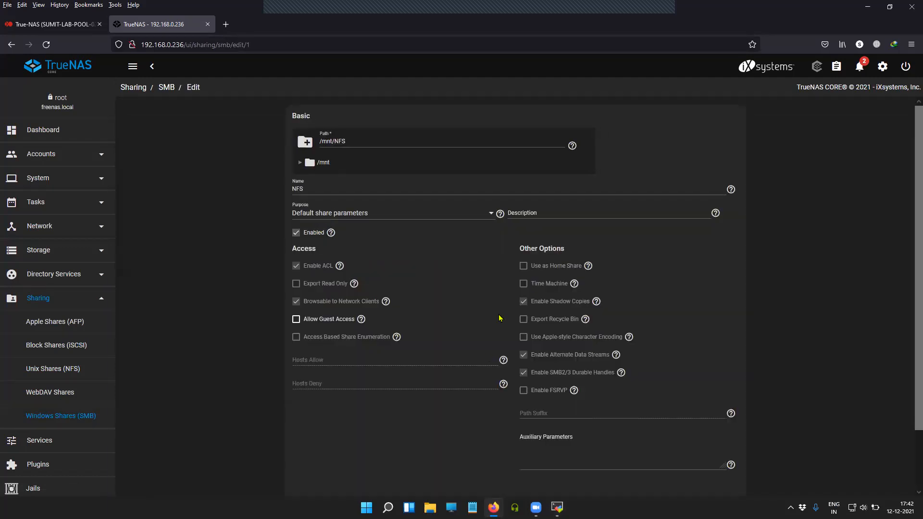
{"action": "scroll", "coordinate": [465, 396], "scroll_direction": "down", "scroll_amount": 3}
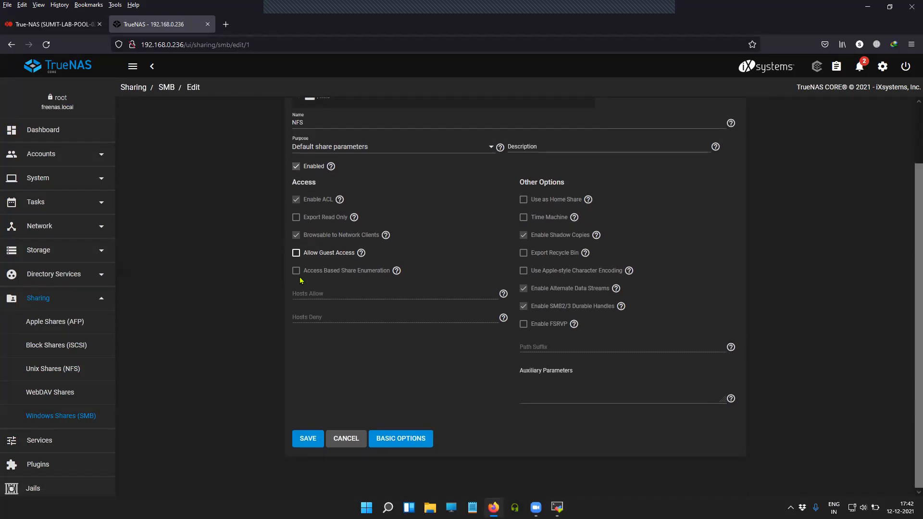
{"action": "left_click", "coordinate": [298, 254]}
{"action": "scroll", "coordinate": [411, 367], "scroll_direction": "up", "scroll_amount": 3}
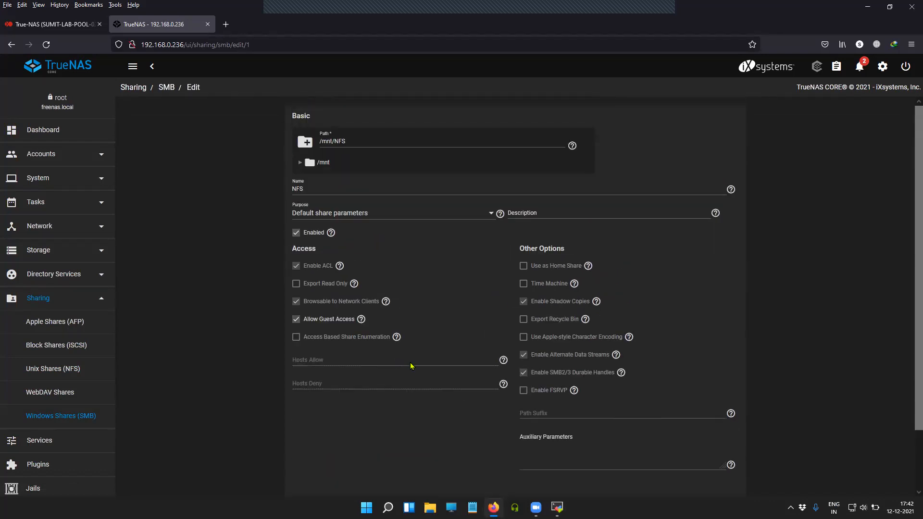
{"action": "scroll", "coordinate": [411, 367], "scroll_direction": "down", "scroll_amount": 3}
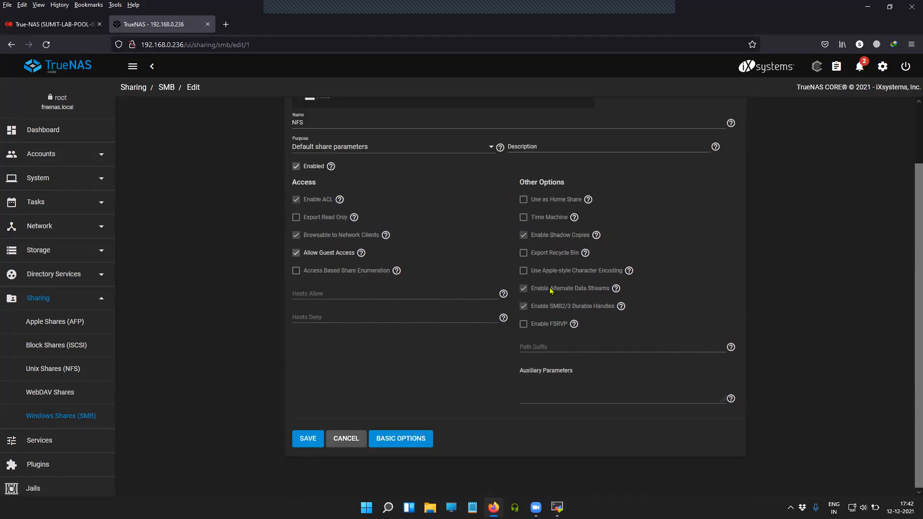
{"action": "left_click", "coordinate": [307, 439]}
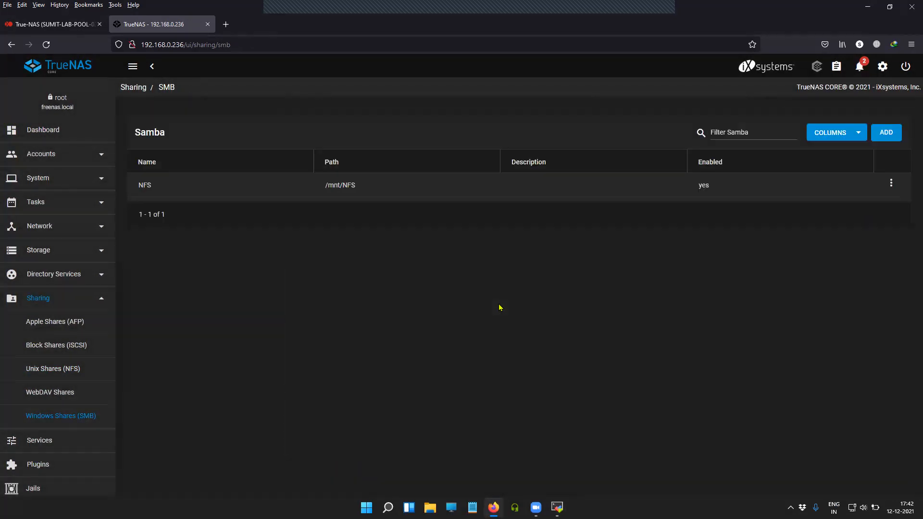
Open the /mnt/NFS share's edit form, review its advanced access options, and cancel
{"action": "left_click", "coordinate": [72, 369]}
{"action": "left_click", "coordinate": [890, 184]}
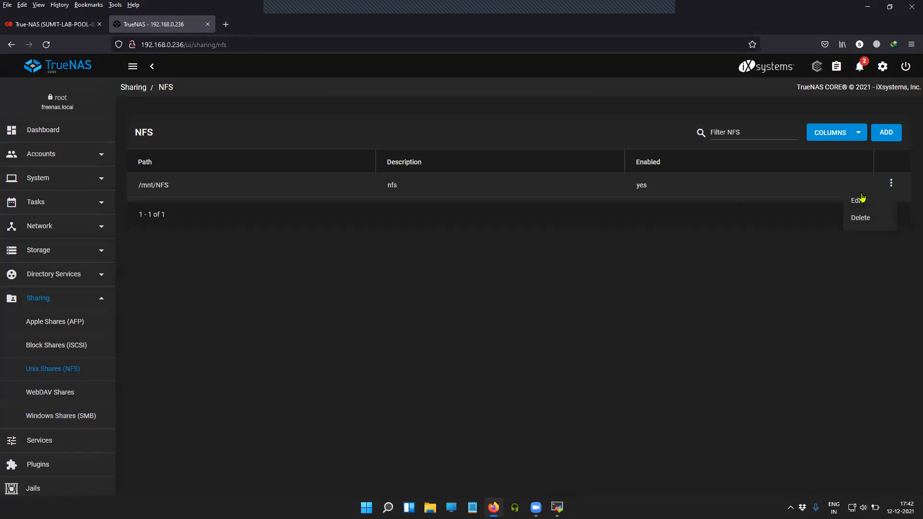
{"action": "left_click", "coordinate": [858, 201]}
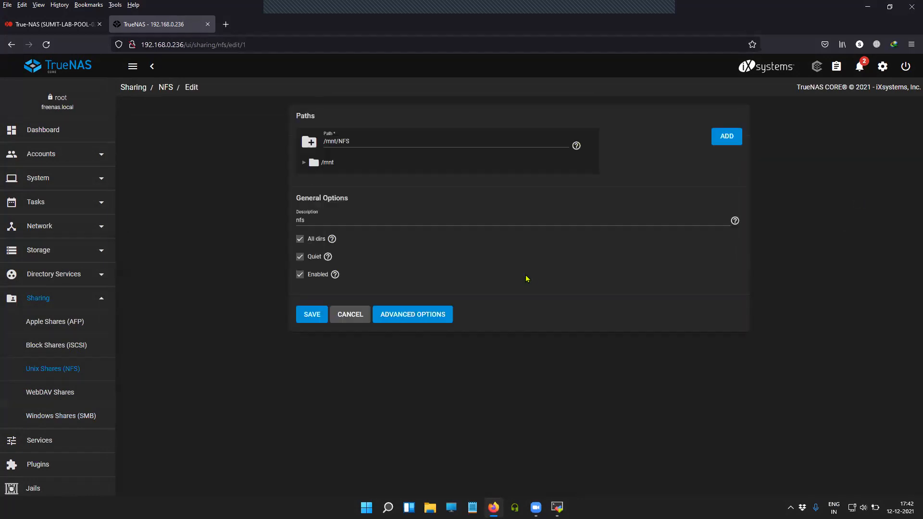
{"action": "left_click", "coordinate": [411, 316]}
{"action": "scroll", "coordinate": [531, 360], "scroll_direction": "down", "scroll_amount": 2}
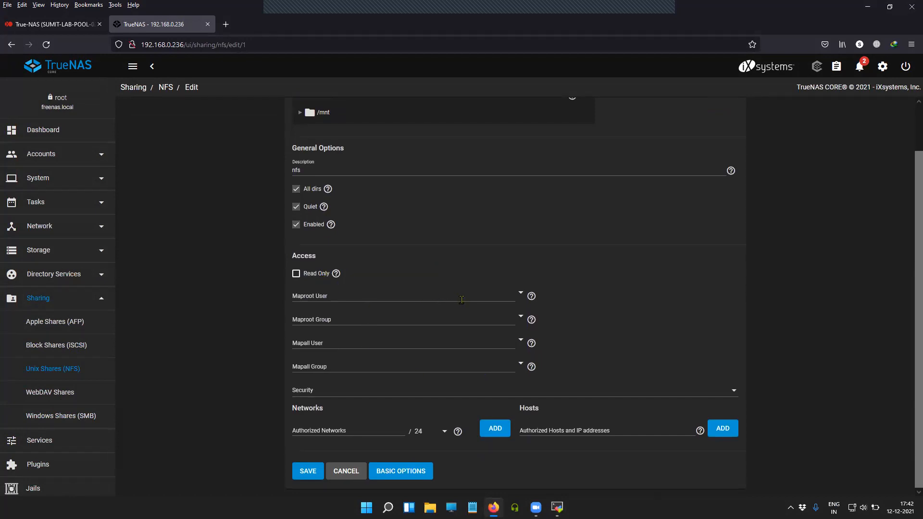
{"action": "left_click", "coordinate": [346, 472]}
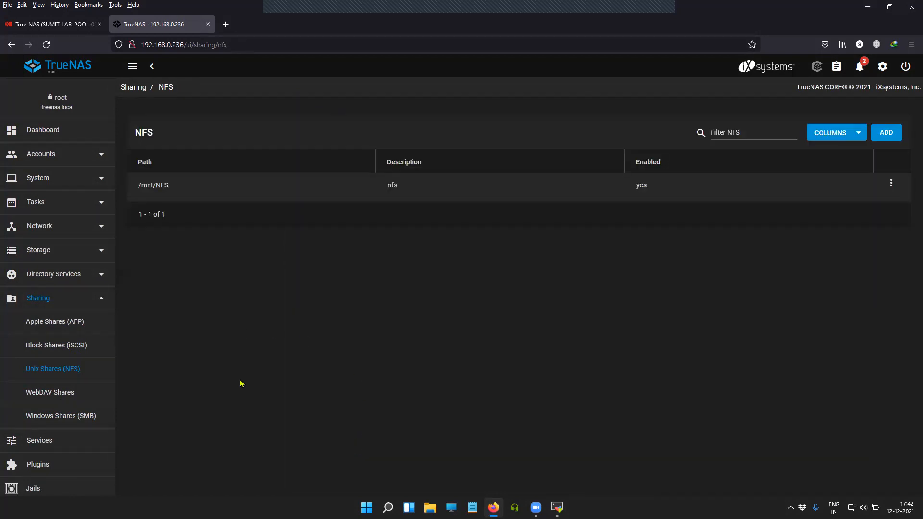
Return to the Accounts > Users list by way of the Samba shares list
{"action": "left_click", "coordinate": [91, 420]}
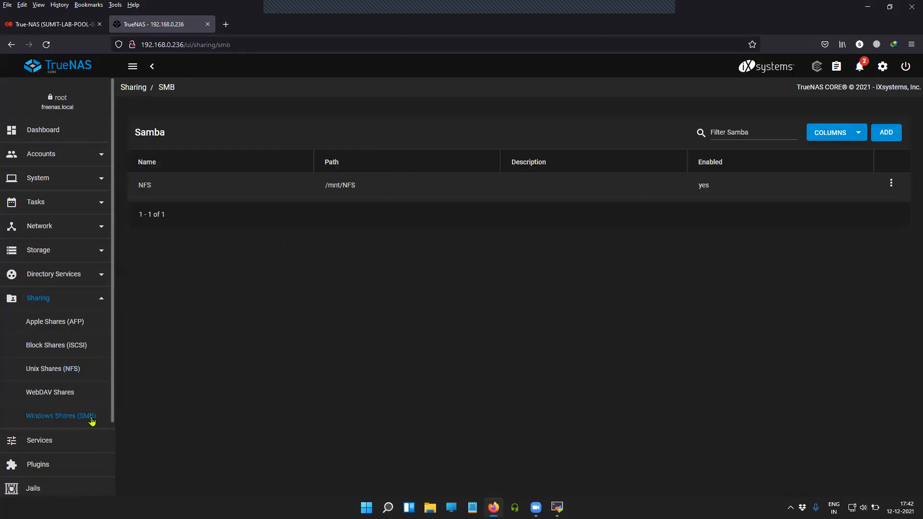
{"action": "left_click", "coordinate": [67, 159]}
{"action": "left_click", "coordinate": [35, 202]}
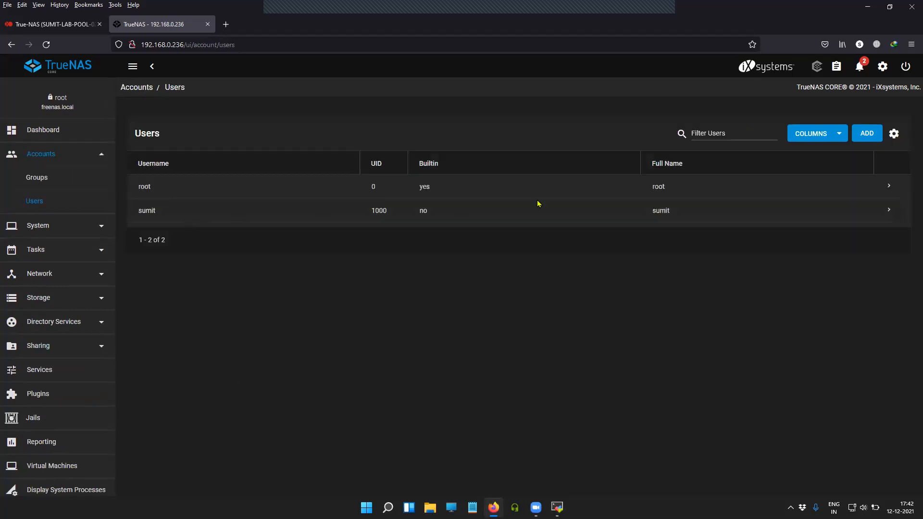
Open the UID 1000 user's edit form, read the Samba Authentication help, and cancel
{"action": "left_click", "coordinate": [889, 211]}
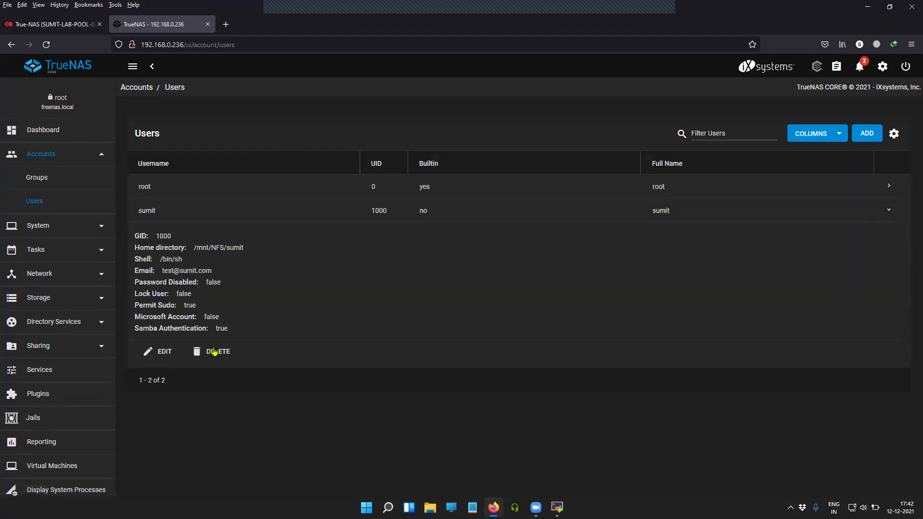
{"action": "left_click", "coordinate": [164, 352]}
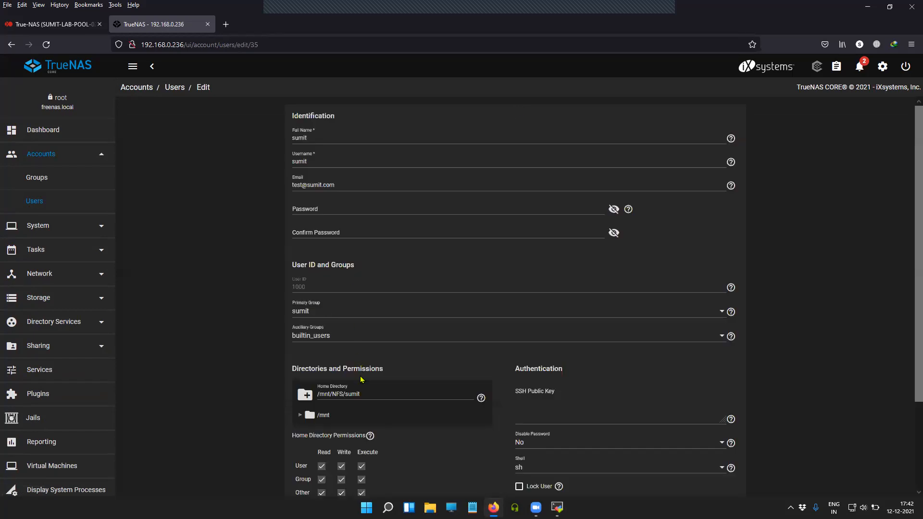
{"action": "scroll", "coordinate": [362, 380], "scroll_direction": "down", "scroll_amount": 2}
{"action": "left_click", "coordinate": [299, 318]}
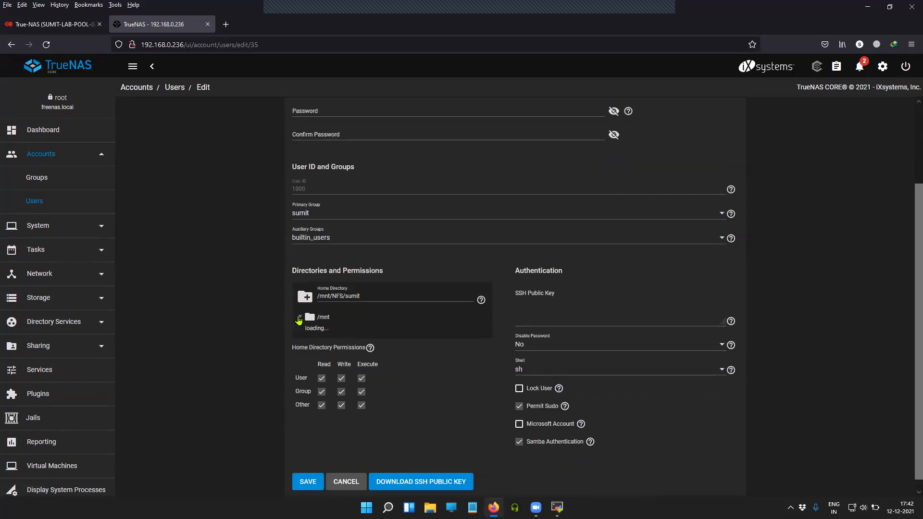
{"action": "left_click", "coordinate": [310, 332]}
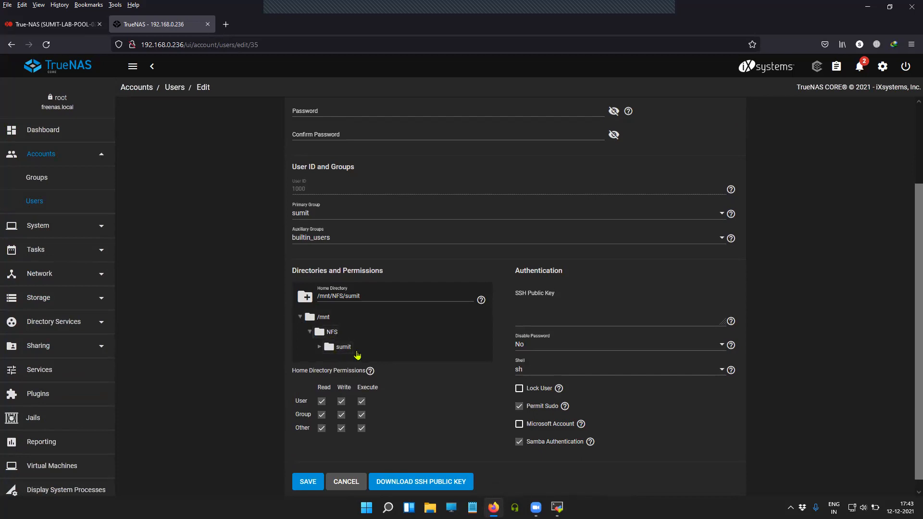
{"action": "scroll", "coordinate": [358, 358], "scroll_direction": "down", "scroll_amount": 1}
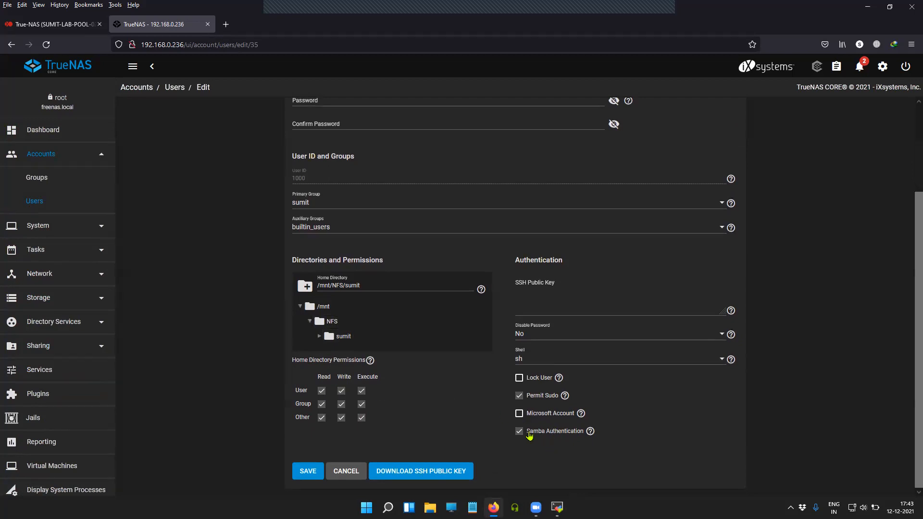
{"action": "left_click", "coordinate": [591, 432]}
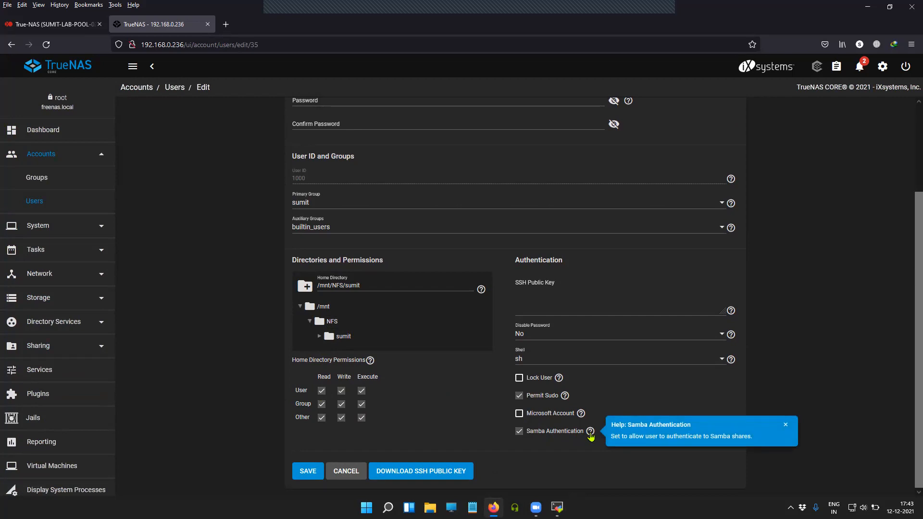
{"action": "left_click_drag", "start_coordinate": [753, 436], "coordinate": [611, 435]}
{"action": "left_click", "coordinate": [520, 467]}
{"action": "left_click", "coordinate": [345, 472]}
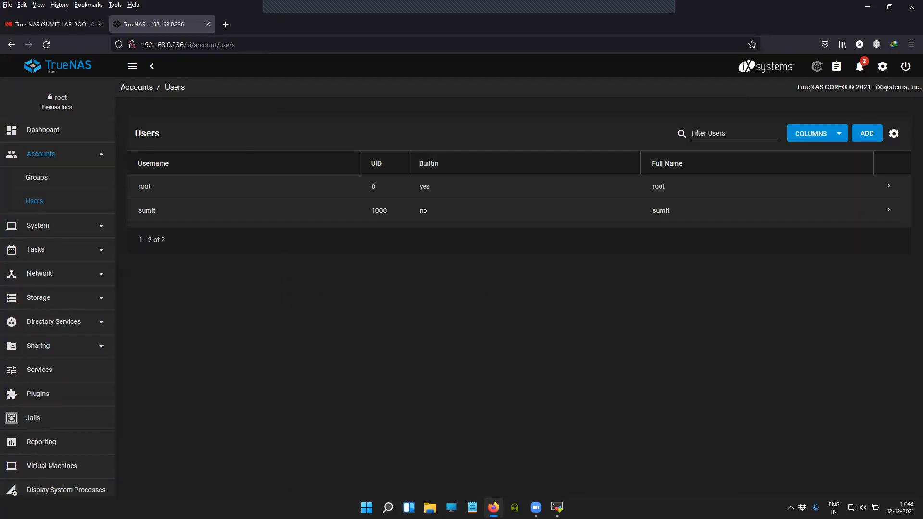
Create a new text document named test.txt in the user's folder on the share
{"action": "left_click", "coordinate": [557, 507]}
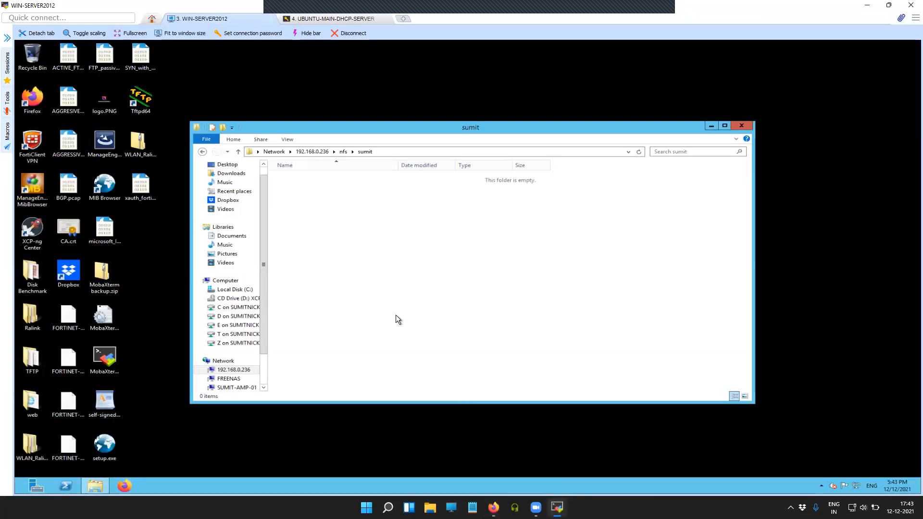
{"action": "right_click", "coordinate": [341, 229]}
{"action": "mouse_move", "coordinate": [409, 321]}
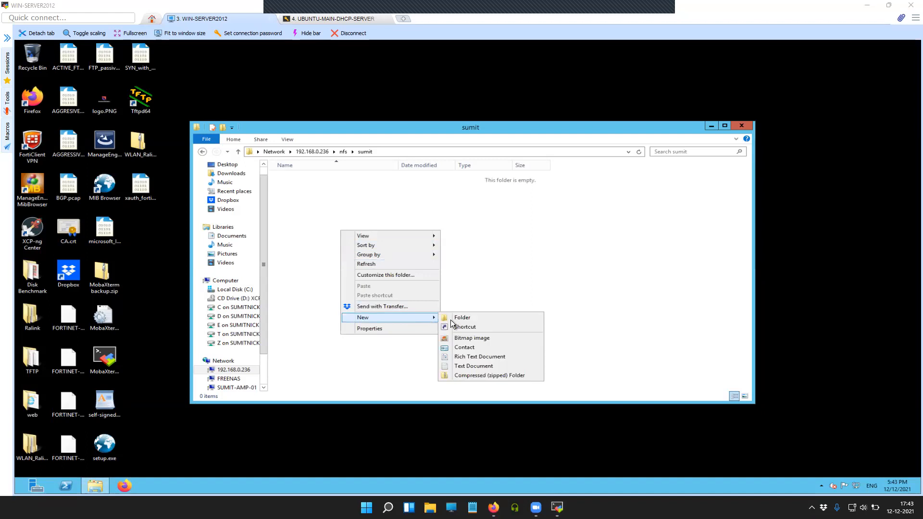
{"action": "left_click", "coordinate": [468, 369]}
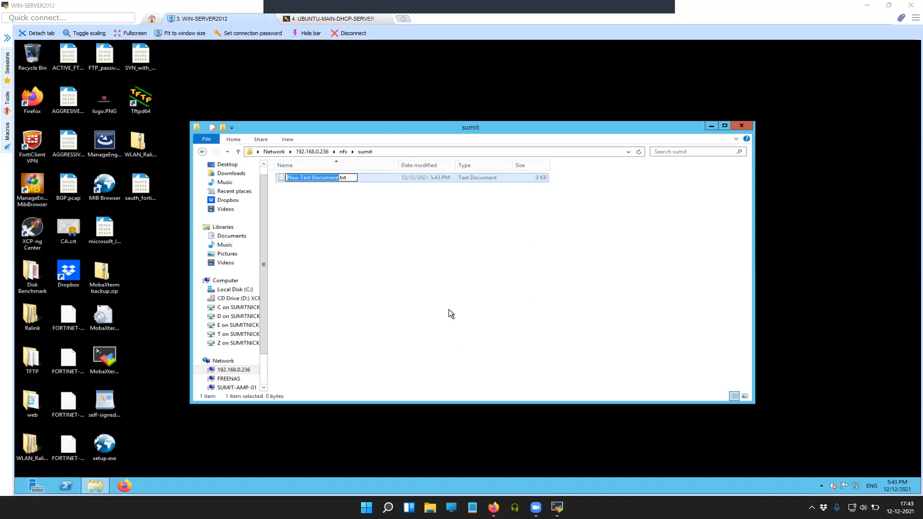
{"action": "type", "text": "test"}
{"action": "key", "text": "Return"}
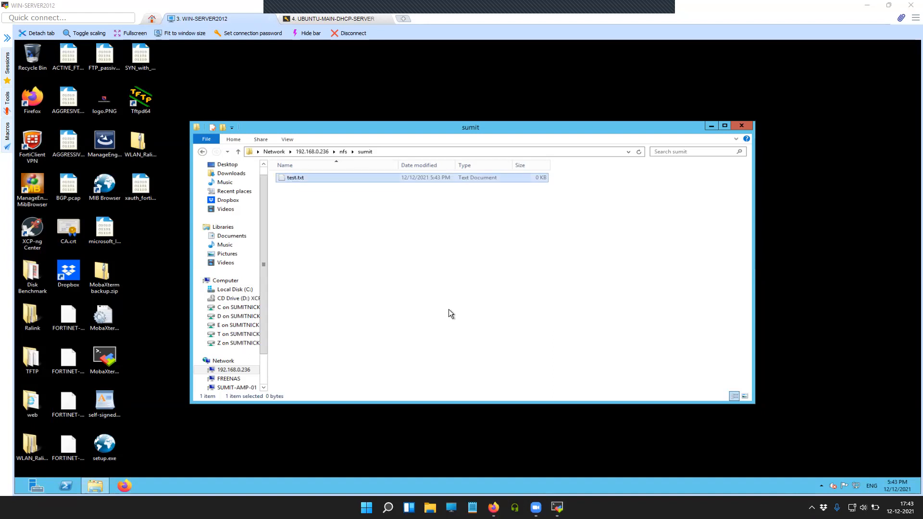
Type 'testi' into test.txt, save it, and close Notepad and Explorer
{"action": "double_click", "coordinate": [385, 178]}
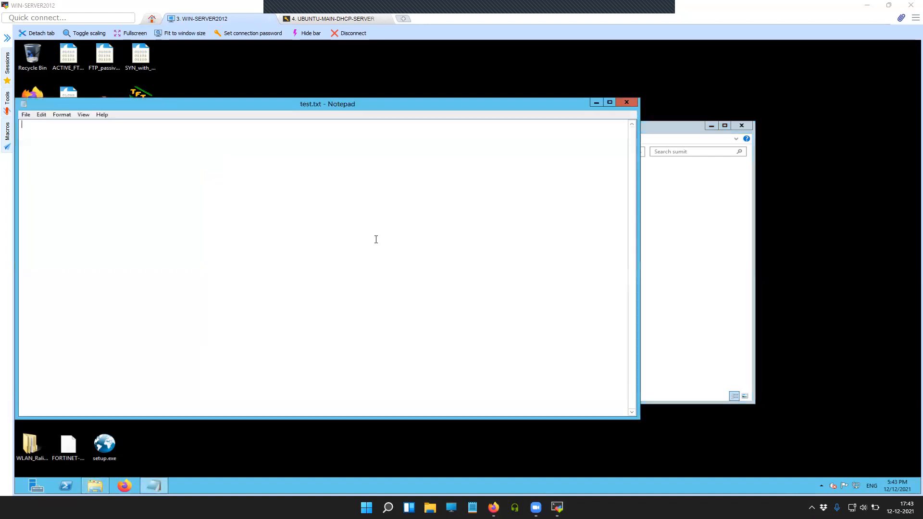
{"action": "type", "text": "testing"}
{"action": "left_click", "coordinate": [21, 114]}
{"action": "left_click", "coordinate": [42, 143]}
{"action": "left_click", "coordinate": [627, 102]}
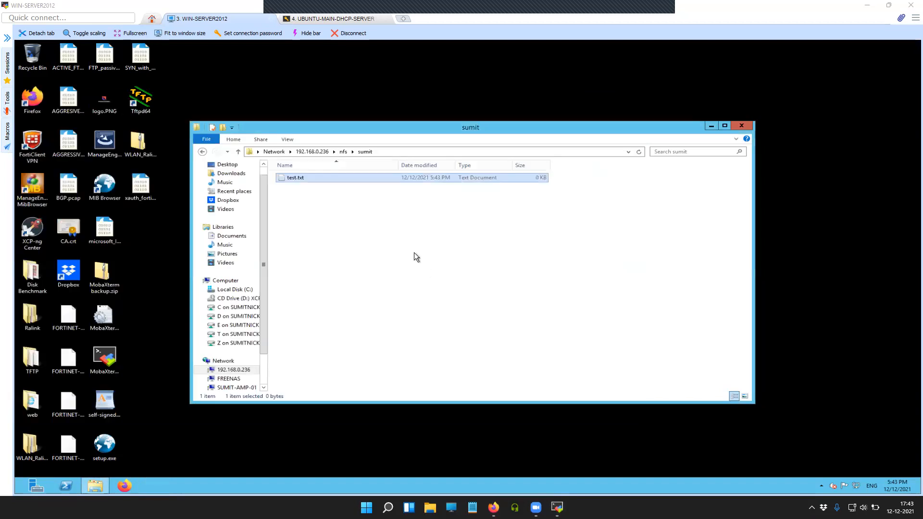
{"action": "left_click", "coordinate": [741, 127]}
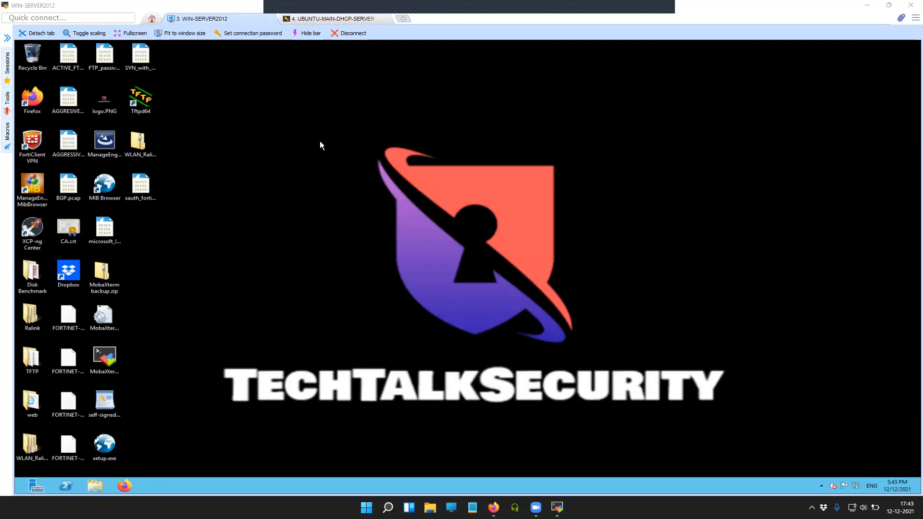
In the Ubuntu server session, check the kernel with uname -a and list the service units with systemctl
{"action": "left_click", "coordinate": [334, 19]}
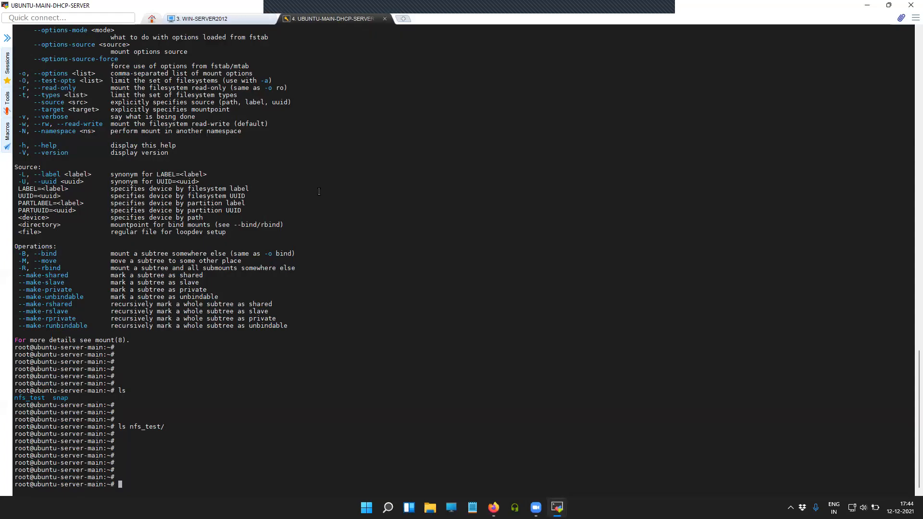
{"action": "key", "text": "Return"}
{"action": "key", "text": "Return"}
{"action": "key", "text": "Return"}
{"action": "key", "text": "Return"}
{"action": "key", "text": "Return"}
{"action": "key", "text": "Return"}
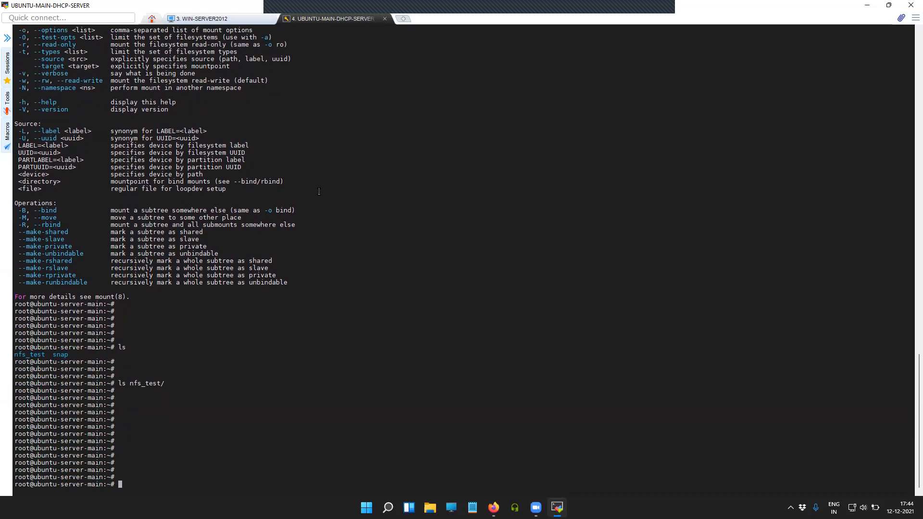
{"action": "type", "text": "uname "}
{"action": "type", "text": "-"}
{"action": "type", "text": "a"}
{"action": "key", "text": "Return"}
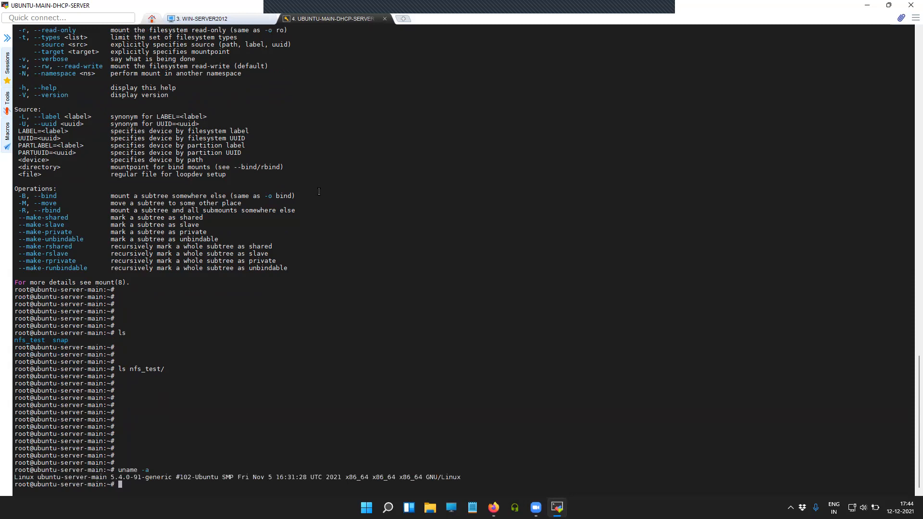
{"action": "key", "text": "Return"}
{"action": "key", "text": "Return"}
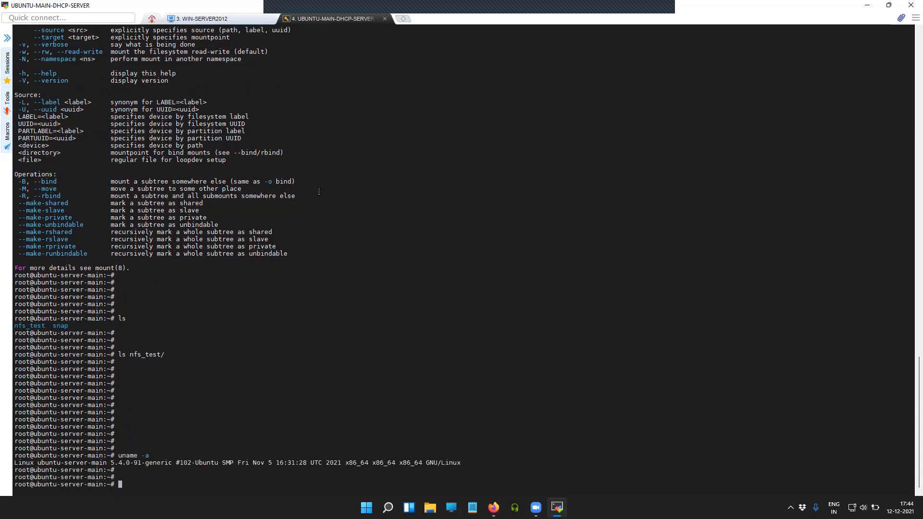
{"action": "type", "text": "systemctl"}
{"action": "key", "text": "Return"}
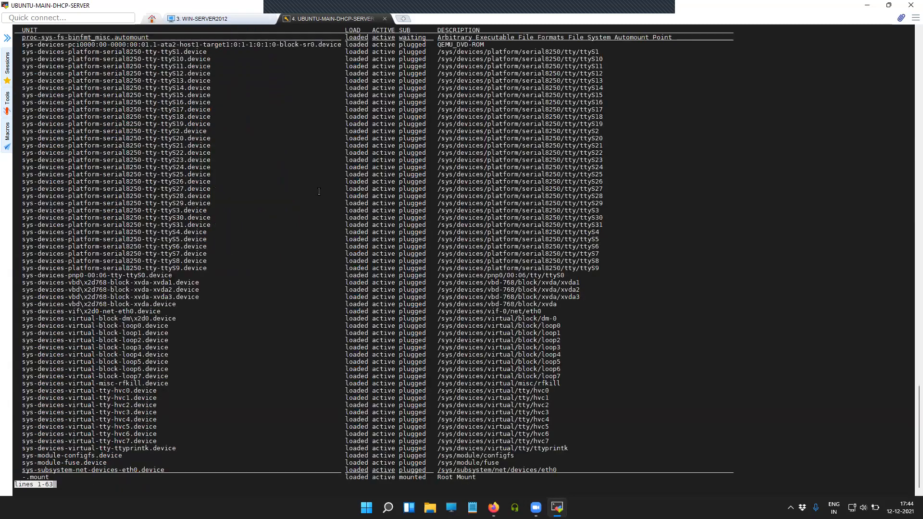
{"action": "key", "text": "q"}
{"action": "key", "text": "Return"}
{"action": "key", "text": "Return"}
{"action": "key", "text": "Return"}
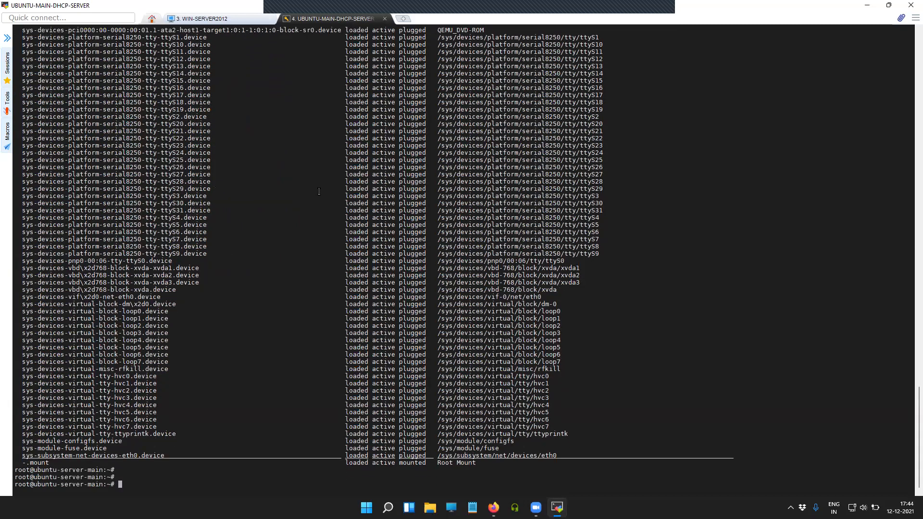
Confirm the OS is Ubuntu 20.04.1 LTS with hostnamectl, then check disk usage with df
{"action": "type", "text": "hostnamectl"}
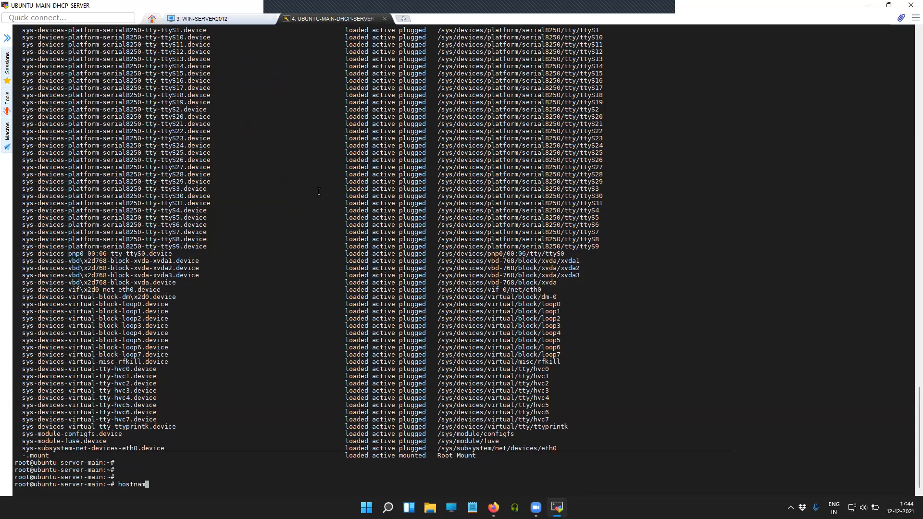
{"action": "key", "text": "Return"}
{"action": "key", "text": "Return"}
{"action": "key", "text": "Return"}
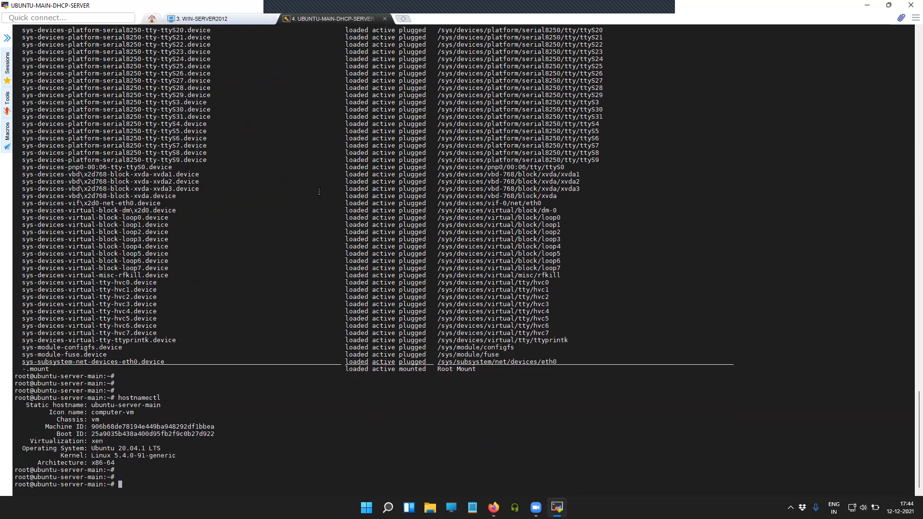
{"action": "left_click_drag", "start_coordinate": [90, 447], "coordinate": [158, 445]}
{"action": "left_click", "coordinate": [242, 443]}
{"action": "key", "text": "Return"}
{"action": "key", "text": "Return"}
{"action": "key", "text": "Return"}
{"action": "key", "text": "Return"}
{"action": "type", "text": "df -"}
{"action": "key", "text": "Return"}
{"action": "key", "text": "Return"}
{"action": "key", "text": "Return"}
{"action": "key", "text": "Return"}
{"action": "key", "text": "Return"}
{"action": "key", "text": "Return"}
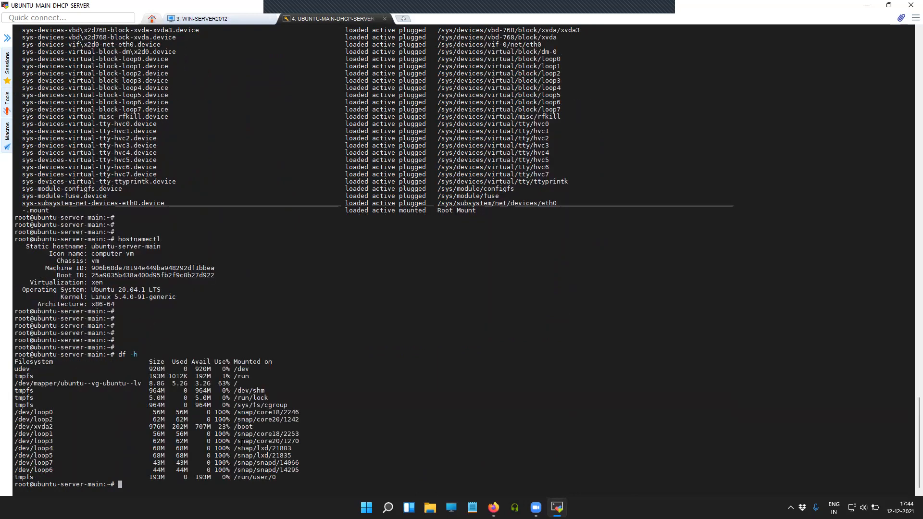
{"action": "key", "text": "Return"}
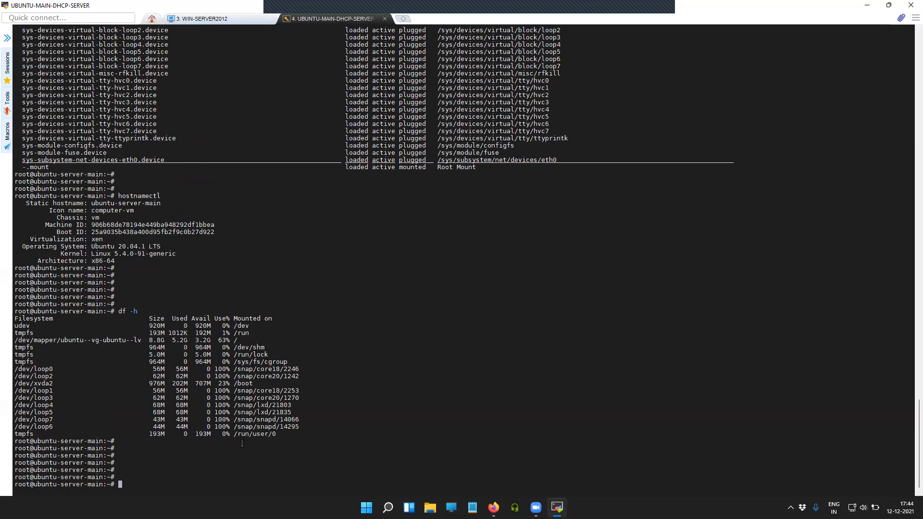
{"action": "key", "text": "Return"}
{"action": "key", "text": "Return"}
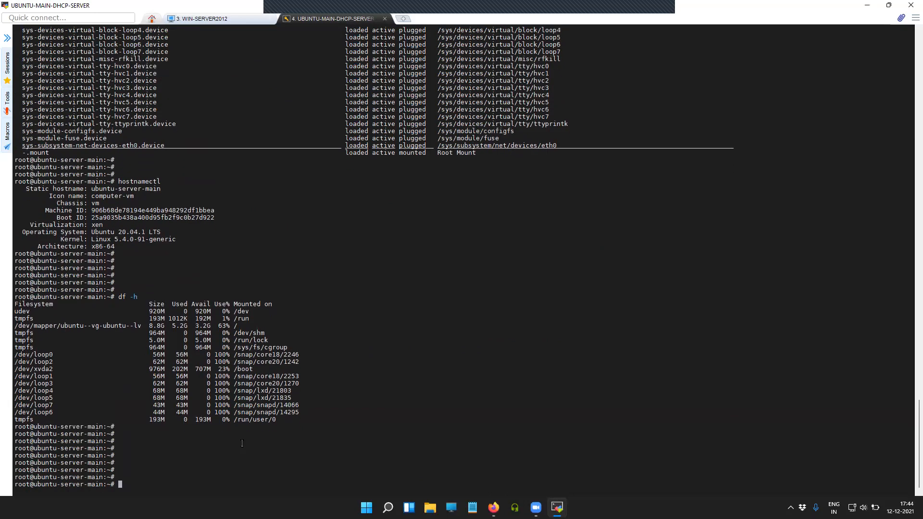
List root's home folder with ls and ls -ll, locating the nfs_test directory
{"action": "type", "text": "mount"}
{"action": "key", "text": "BackSpace"}
{"action": "key", "text": "BackSpace"}
{"action": "key", "text": "BackSpace"}
{"action": "key", "text": "BackSpace"}
{"action": "key", "text": "BackSpace"}
{"action": "key", "text": "BackSpace"}
{"action": "type", "text": "ls"}
{"action": "key", "text": "Return"}
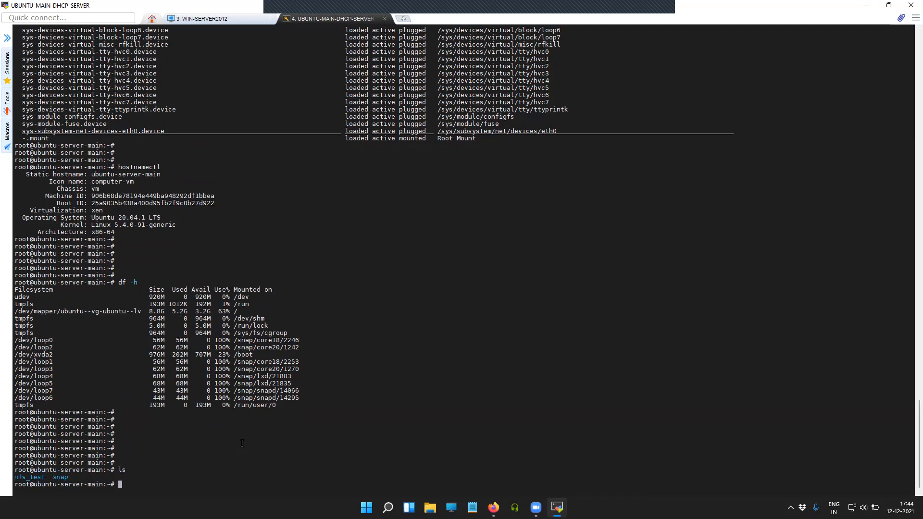
{"action": "key", "text": "Return"}
{"action": "key", "text": "Return"}
{"action": "key", "text": "Return"}
{"action": "type", "text": "ls -ll"}
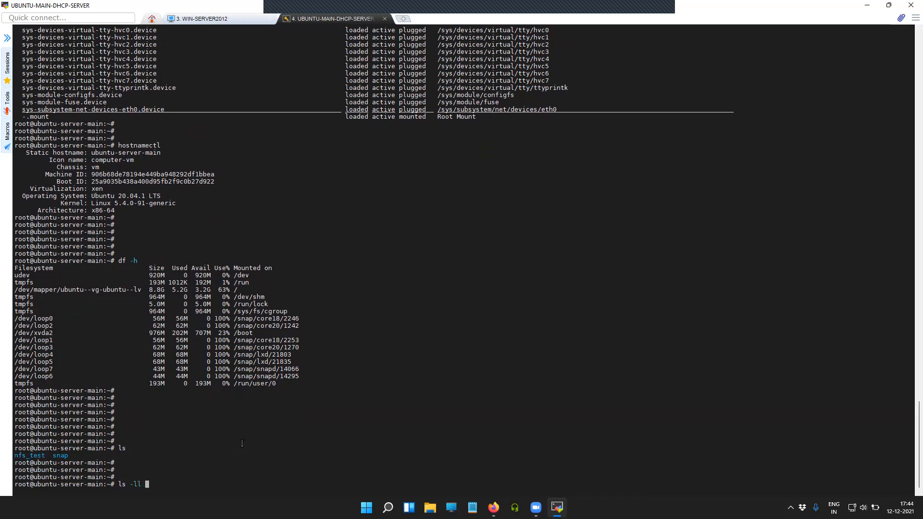
{"action": "key", "text": "Return"}
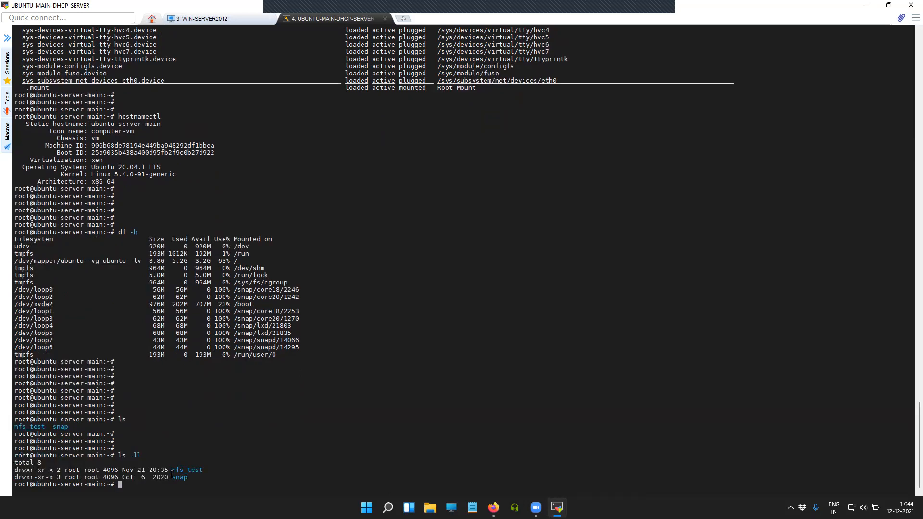
{"action": "left_click_drag", "start_coordinate": [173, 470], "coordinate": [203, 470]}
{"action": "key", "text": "Return"}
{"action": "key", "text": "Return"}
{"action": "key", "text": "Return"}
{"action": "key", "text": "Return"}
Attempt mount -T nfs 192.168.0.236:/mnt/NFS onto /root/nfs_test, which fails to parse
{"action": "type", "text": "mount -"}
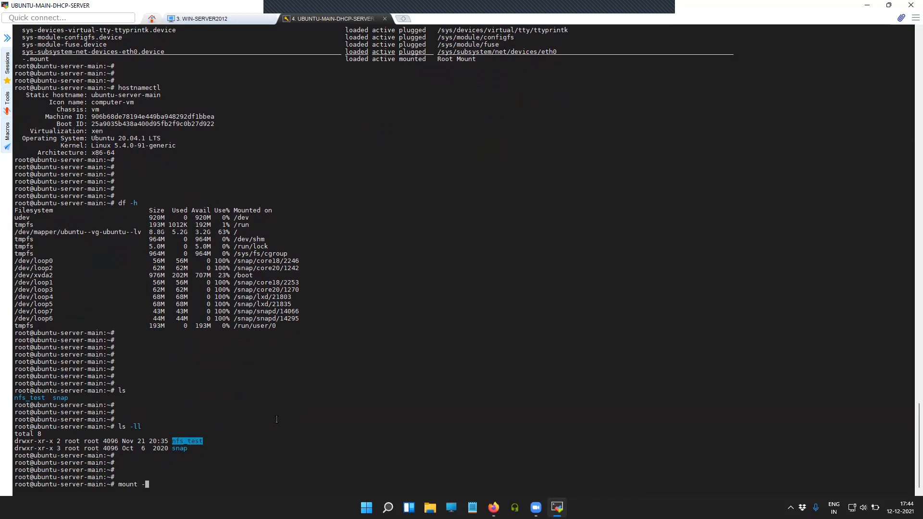
{"action": "type", "text": "T nfs 192.168.0.236:/mnt/NF"}
{"action": "key", "text": "BackSpace"}
{"action": "type", "text": "FS /nf"}
{"action": "key", "text": "BackSpace"}
{"action": "key", "text": "BackSpace"}
{"action": "key", "text": "Tab"}
{"action": "key", "text": "Tab"}
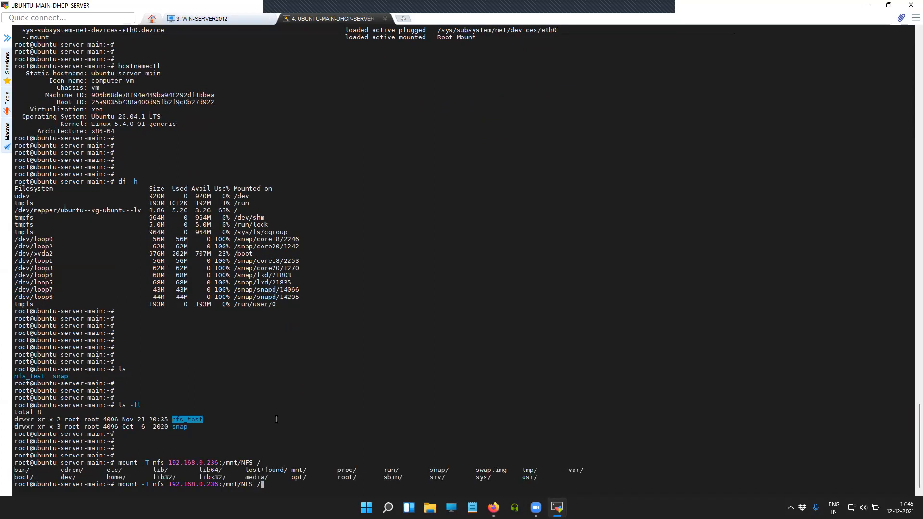
{"action": "type", "text": "ro"}
{"action": "key", "text": "Tab"}
{"action": "type", "text": "n"}
{"action": "key", "text": "Tab"}
{"action": "key", "text": "Return"}
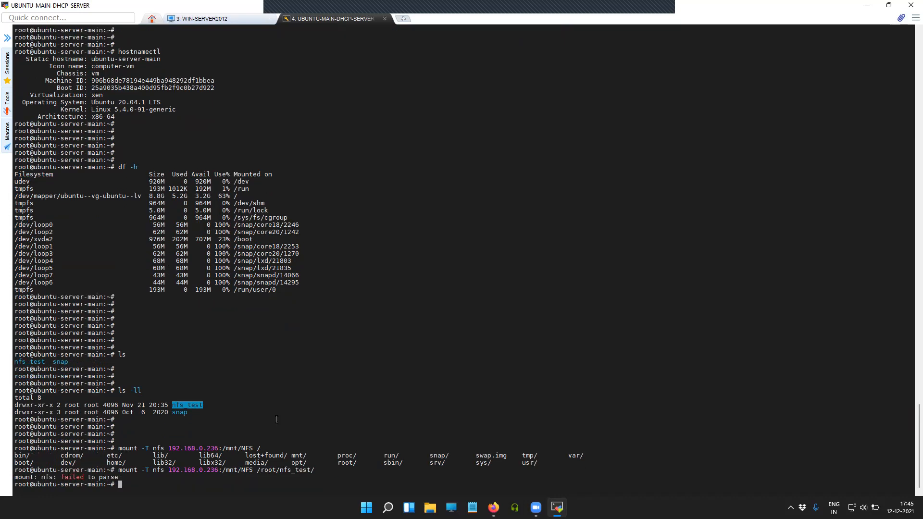
{"action": "key", "text": "Return"}
{"action": "key", "text": "Return"}
{"action": "key", "text": "Return"}
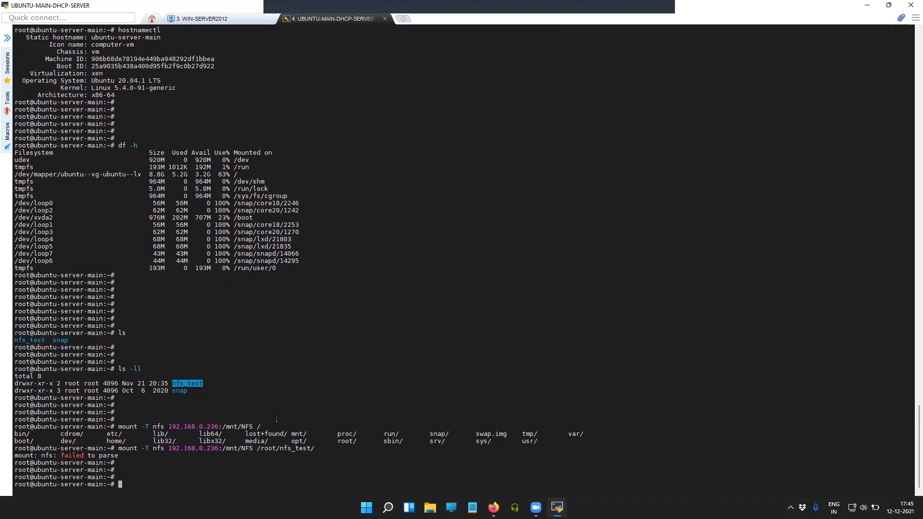
Retry the mount using the share path 192.168.0.236:/NFS, which also fails to parse
{"action": "key", "text": "Up"}
{"action": "key", "text": "Left"}
{"action": "key", "text": "Left"}
{"action": "key", "text": "Left"}
{"action": "key", "text": "Left"}
{"action": "key", "text": "Left"}
{"action": "key", "text": "Left"}
{"action": "key", "text": "Left"}
{"action": "key", "text": "Left"}
{"action": "key", "text": "Left"}
{"action": "key", "text": "Left"}
{"action": "key", "text": "Left"}
{"action": "key", "text": "Left"}
{"action": "key", "text": "Left"}
{"action": "key", "text": "Left"}
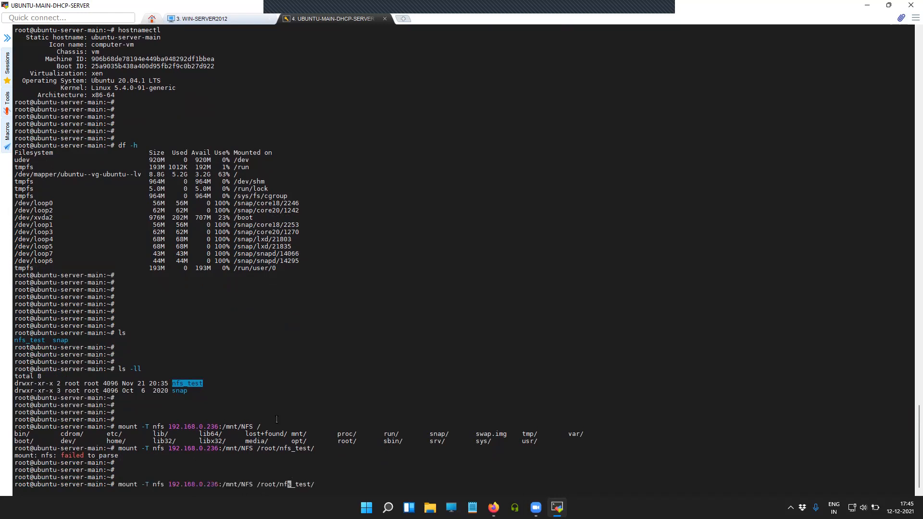
{"action": "key", "text": "Left"}
{"action": "key", "text": "Left"}
{"action": "key", "text": "Left"}
{"action": "key", "text": "Left"}
{"action": "key", "text": "Left"}
{"action": "key", "text": "Left"}
{"action": "key", "text": "BackSpace"}
{"action": "key", "text": "BackSpace"}
{"action": "key", "text": "BackSpace"}
{"action": "key", "text": "BackSpace"}
{"action": "key", "text": "Return"}
{"action": "key", "text": "Return"}
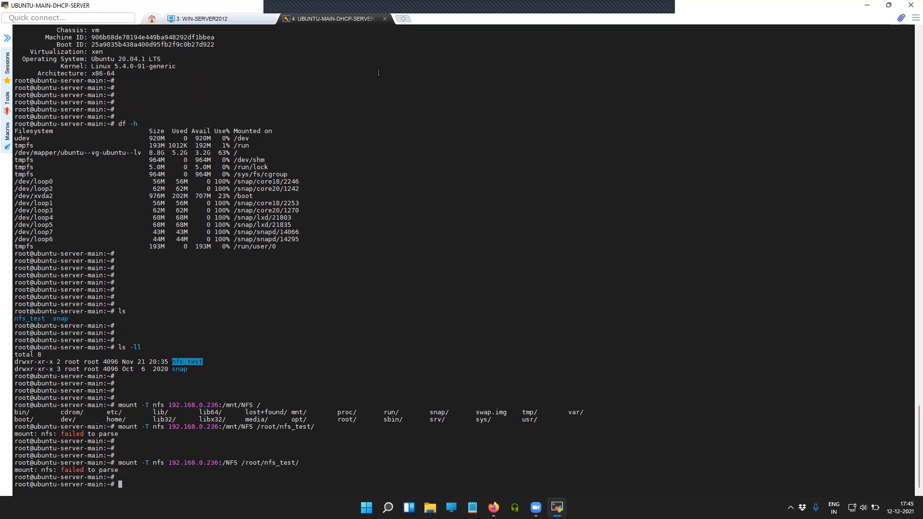
{"action": "left_click", "coordinate": [347, 261]}
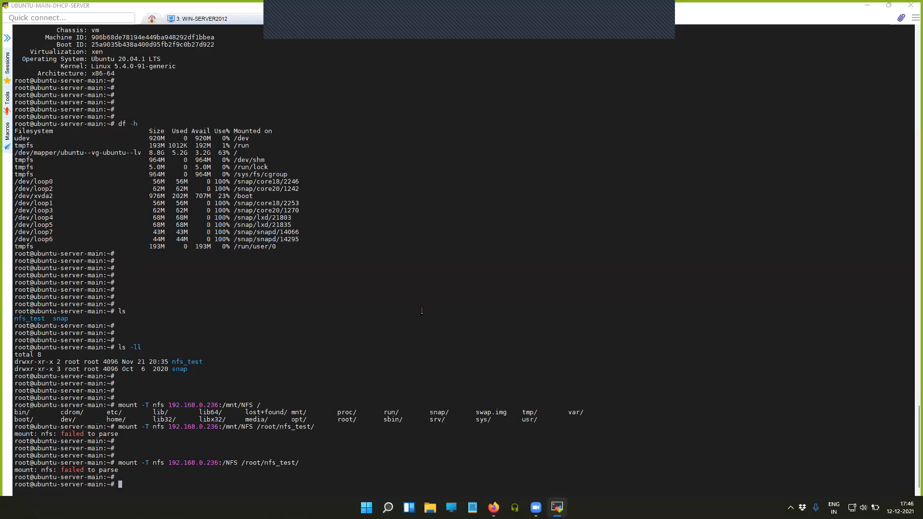
Check mount --help to compare the -T and -t options
{"action": "left_click", "coordinate": [422, 310]}
{"action": "key", "text": "Return"}
{"action": "key", "text": "Return"}
{"action": "key", "text": "Return"}
{"action": "key", "text": "Return"}
{"action": "type", "text": "mount "}
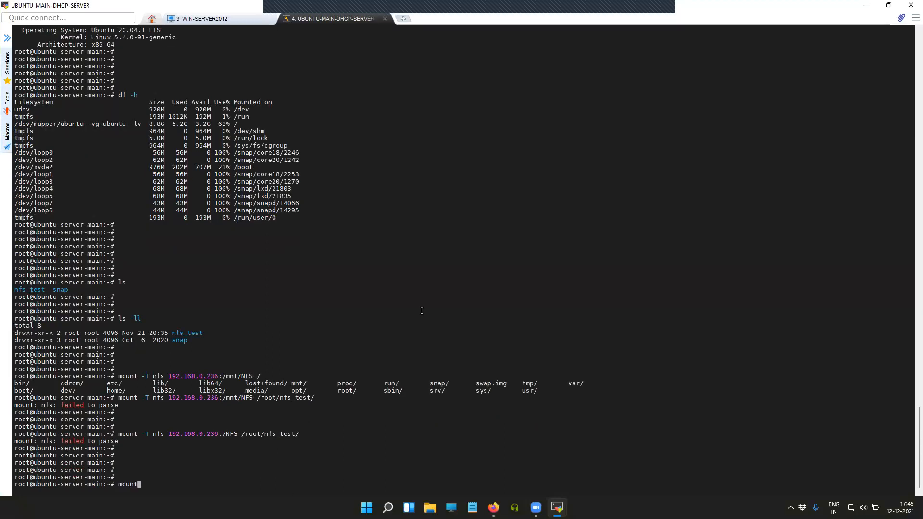
{"action": "type", "text": "--help"}
{"action": "key", "text": "Return"}
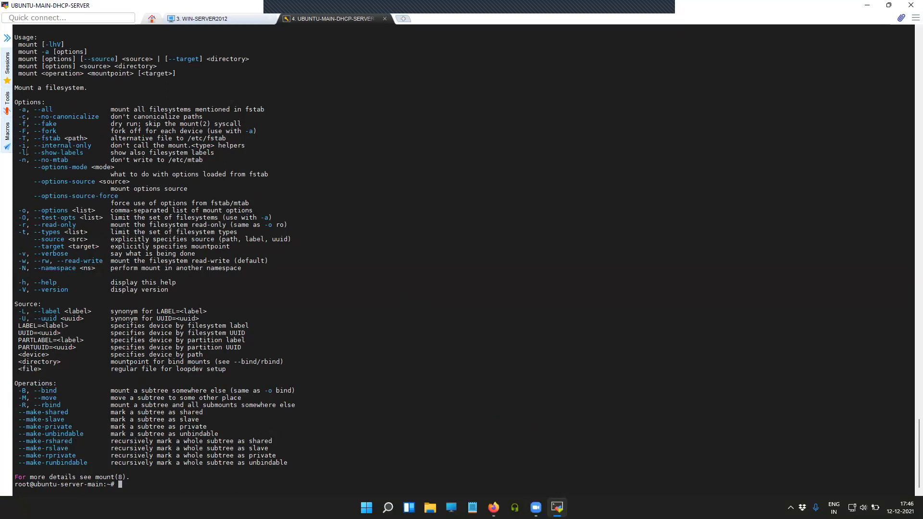
{"action": "left_click_drag", "start_coordinate": [18, 138], "coordinate": [42, 233]}
{"action": "left_click", "coordinate": [28, 241]}
{"action": "left_click", "coordinate": [493, 294]}
Run mount -t nfs 192.168.0.236:/mnt/NFS /root/nfs_test/ with the corrected option and path
{"action": "key", "text": "Return"}
{"action": "key", "text": "Return"}
{"action": "type", "text": "mount -T nfs 192.168.0.236:/NFS /root/nfs_test/"}
{"action": "key", "text": "Left"}
{"action": "key", "text": "Left"}
{"action": "key", "text": "Left"}
{"action": "key", "text": "Left"}
{"action": "key", "text": "Left"}
{"action": "key", "text": "Left"}
{"action": "key", "text": "Left"}
{"action": "key", "text": "Left"}
{"action": "key", "text": "Left"}
{"action": "key", "text": "Left"}
{"action": "key", "text": "Left"}
{"action": "key", "text": "Left"}
{"action": "key", "text": "Left"}
{"action": "key", "text": "Left"}
{"action": "key", "text": "Left"}
{"action": "key", "text": "Left"}
{"action": "key", "text": "Left"}
{"action": "key", "text": "Left"}
{"action": "key", "text": "Left"}
{"action": "type", "text": "mnt/"}
{"action": "key", "text": "Right"}
{"action": "key", "text": "Right"}
{"action": "key", "text": "Right"}
{"action": "key", "text": "Right"}
{"action": "key", "text": "Right"}
{"action": "key", "text": "Right"}
{"action": "key", "text": "Right"}
{"action": "key", "text": "Right"}
{"action": "key", "text": "Right"}
{"action": "key", "text": "Left"}
{"action": "key", "text": "Left"}
{"action": "key", "text": "Left"}
{"action": "key", "text": "Left"}
{"action": "key", "text": "Left"}
{"action": "key", "text": "Left"}
{"action": "key", "text": "Left"}
{"action": "key", "text": "Left"}
{"action": "key", "text": "Left"}
{"action": "key", "text": "Left"}
{"action": "key", "text": "Left"}
{"action": "key", "text": "Left"}
{"action": "key", "text": "Left"}
{"action": "key", "text": "Left"}
{"action": "key", "text": "Left"}
{"action": "key", "text": "Left"}
{"action": "key", "text": "Left"}
{"action": "key", "text": "Left"}
{"action": "key", "text": "Left"}
{"action": "key", "text": "Left"}
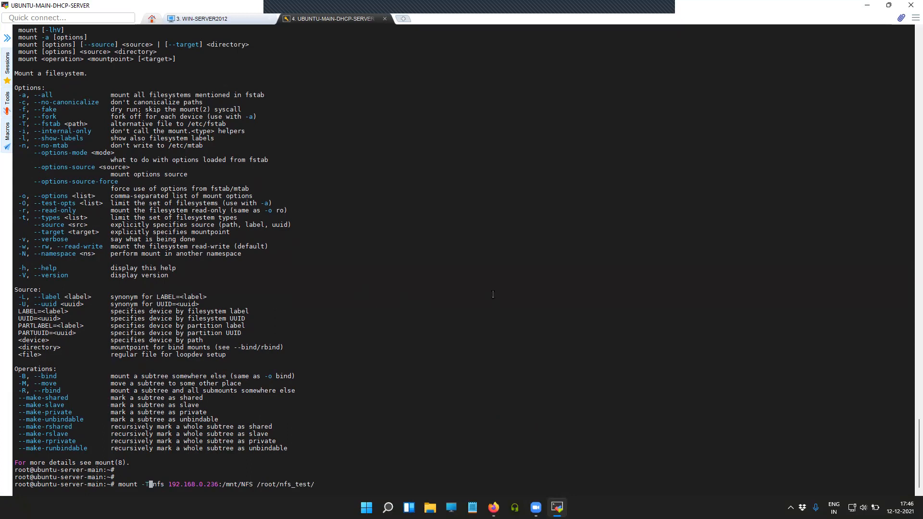
{"action": "key", "text": "BackSpace"}
{"action": "type", "text": "t"}
{"action": "key", "text": "Return"}
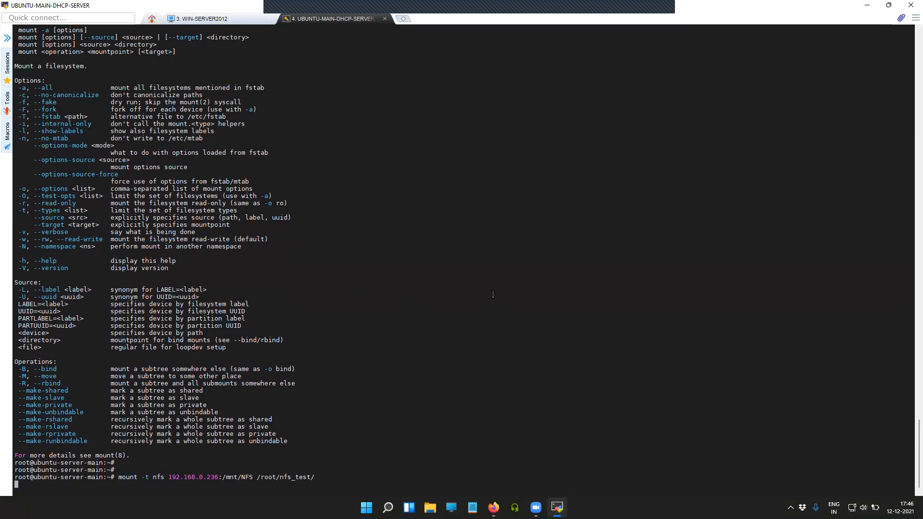
Verify with df -h that 192.168.0.236:/mnt/NFS (992M) is mounted on /root/nfs_test
{"action": "key", "text": "Return"}
{"action": "key", "text": "Return"}
{"action": "key", "text": "Return"}
{"action": "key", "text": "Return"}
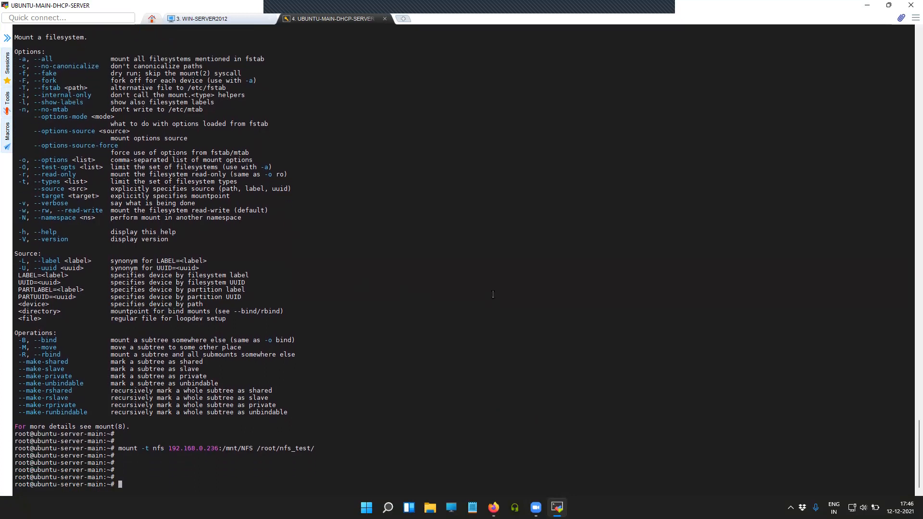
{"action": "type", "text": "df -h"}
{"action": "key", "text": "Return"}
{"action": "key", "text": "Return"}
{"action": "key", "text": "Return"}
{"action": "key", "text": "Return"}
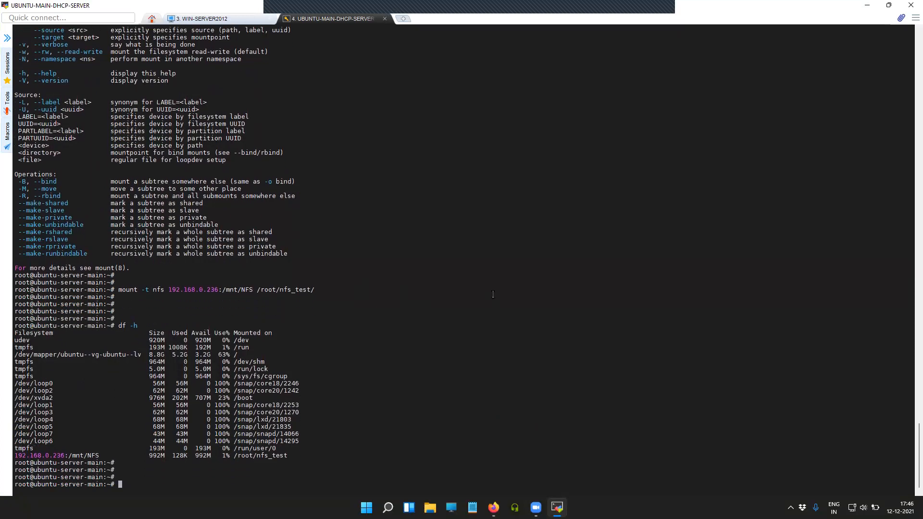
Change into /root/nfs_test and list the mounted share's contents
{"action": "mouse_move", "coordinate": [16, 455]}
{"action": "left_mouse_down"}
{"action": "mouse_move", "coordinate": [99, 455]}
{"action": "mouse_move", "coordinate": [14, 455]}
{"action": "left_mouse_up"}
{"action": "left_click", "coordinate": [114, 458]}
{"action": "left_click_drag", "start_coordinate": [234, 455], "coordinate": [284, 457]}
{"action": "left_click", "coordinate": [285, 457]}
{"action": "key", "text": "Return"}
{"action": "key", "text": "Return"}
{"action": "key", "text": "Return"}
{"action": "type", "text": "cd /"}
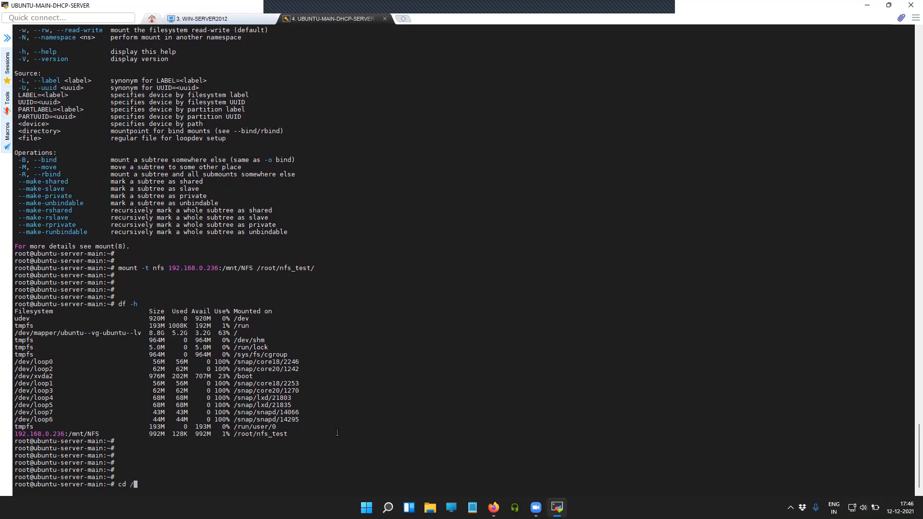
{"action": "type", "text": "root/nf"}
{"action": "key", "text": "Tab"}
{"action": "key", "text": "Return"}
{"action": "key", "text": "Return"}
{"action": "key", "text": "Return"}
{"action": "key", "text": "Return"}
{"action": "key", "text": "Return"}
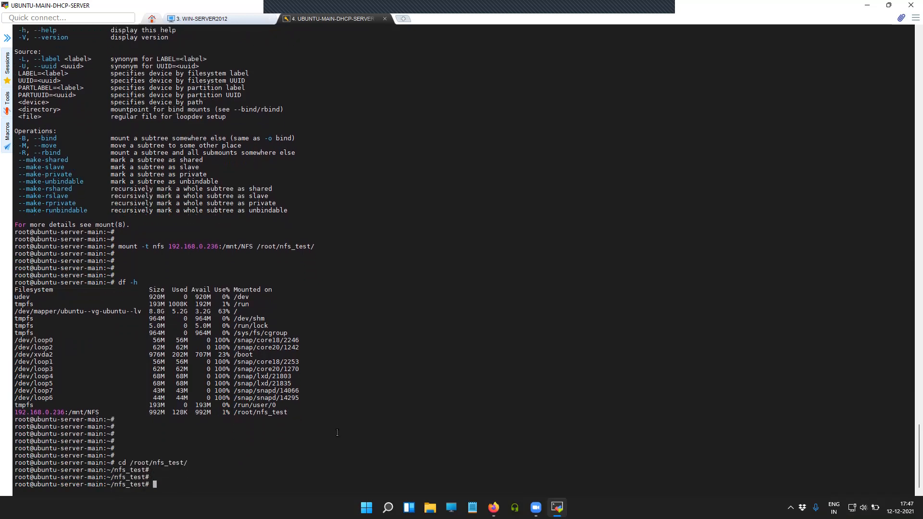
{"action": "type", "text": "ls"}
{"action": "key", "text": "Return"}
{"action": "key", "text": "Return"}
{"action": "key", "text": "Return"}
{"action": "key", "text": "Return"}
{"action": "key", "text": "Return"}
{"action": "key", "text": "Return"}
{"action": "key", "text": "Return"}
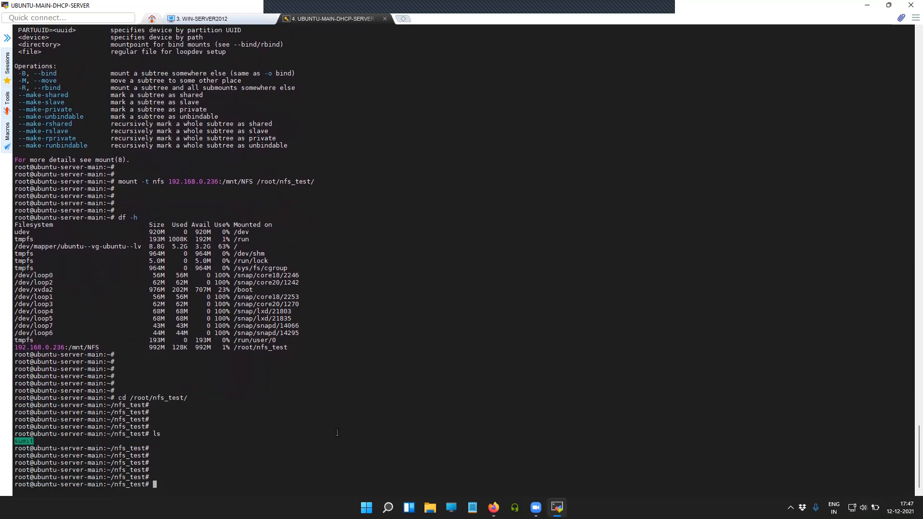
List the sumit folder and read sumit/test.txt, which shows 'testing'
{"action": "type", "text": "ls /su"}
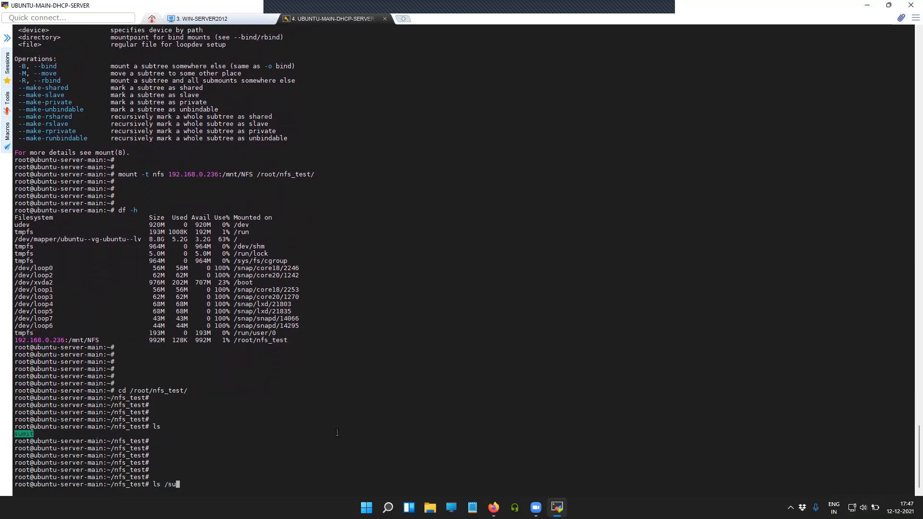
{"action": "key", "text": "BackSpace"}
{"action": "key", "text": "BackSpace"}
{"action": "key", "text": "BackSpace"}
{"action": "type", "text": "sumit/"}
{"action": "key", "text": "Return"}
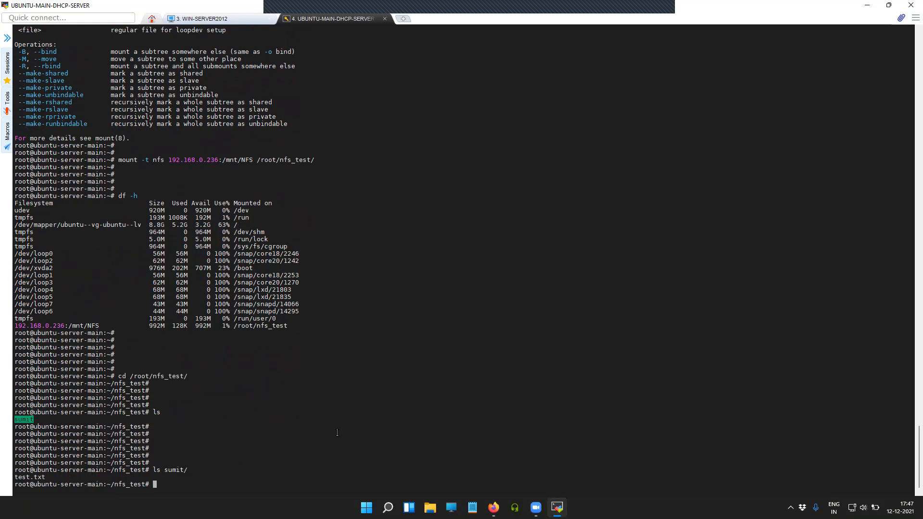
{"action": "key", "text": "Return"}
{"action": "key", "text": "Return"}
{"action": "key", "text": "Return"}
{"action": "type", "text": "cat "}
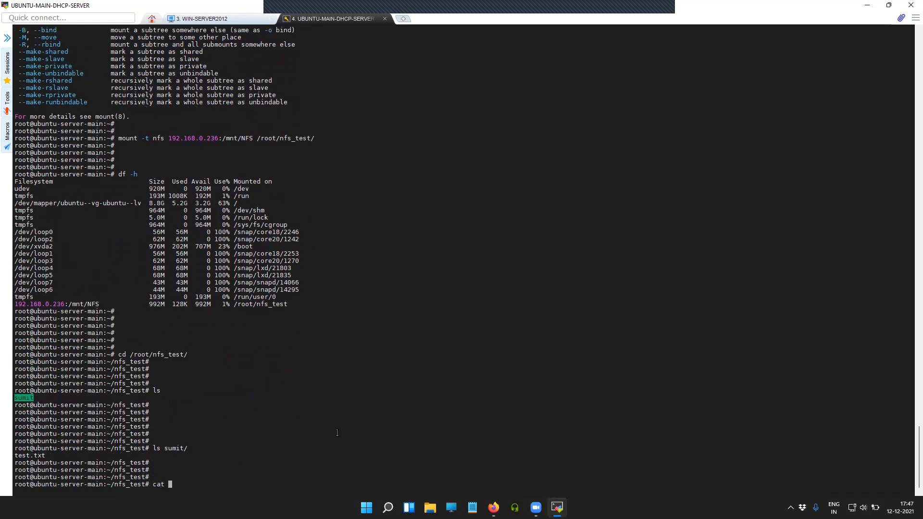
{"action": "type", "text": "sumit/te"}
{"action": "key", "text": "Tab"}
{"action": "key", "text": "Return"}
{"action": "key", "text": "Return"}
{"action": "key", "text": "Return"}
{"action": "key", "text": "Return"}
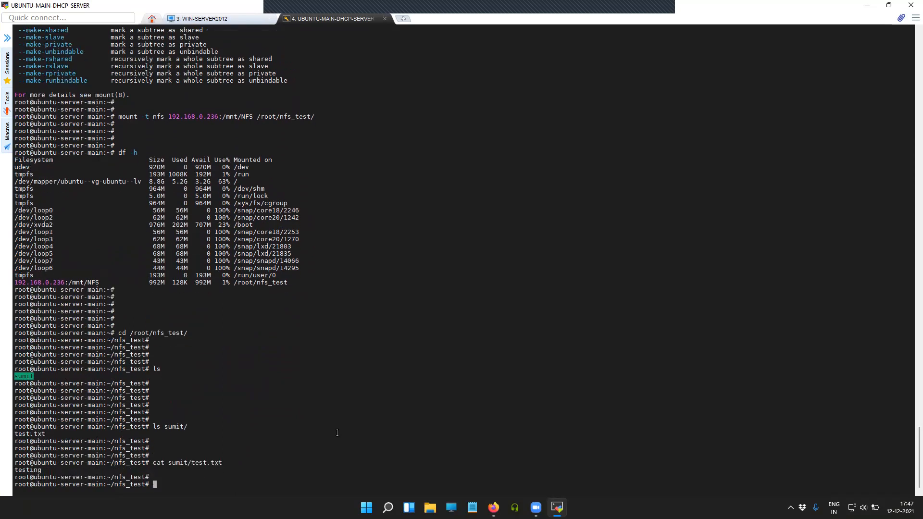
Try writing to sumit/test.txt with cat >, which is denied
{"action": "key", "text": "Up"}
{"action": "key", "text": "Left"}
{"action": "key", "text": "Left"}
{"action": "key", "text": "Left"}
{"action": "key", "text": "Left"}
{"action": "key", "text": "Left"}
{"action": "key", "text": "Left"}
{"action": "key", "text": "Left"}
{"action": "key", "text": "Left"}
{"action": "key", "text": "Left"}
{"action": "key", "text": "Left"}
{"action": "key", "text": "Left"}
{"action": "key", "text": "Left"}
{"action": "key", "text": "Left"}
{"action": "key", "text": "Left"}
{"action": "key", "text": "Left"}
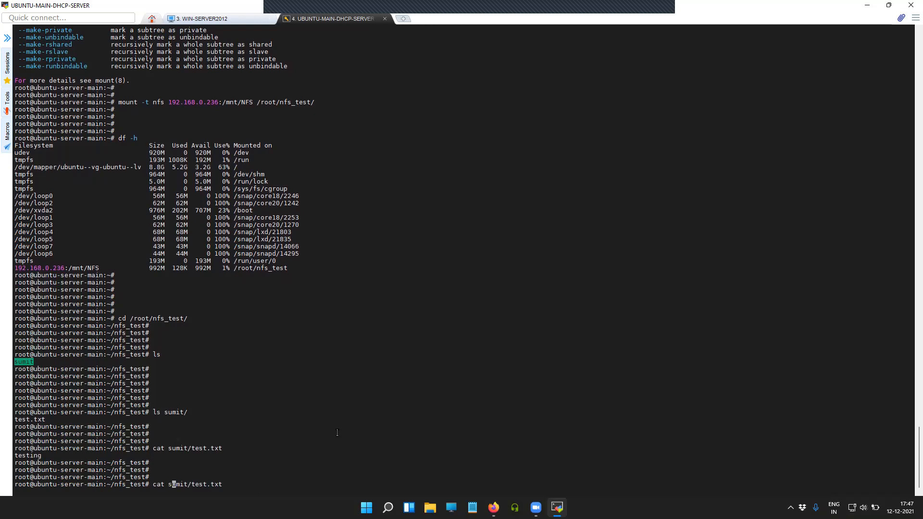
{"action": "type", "text": ">"}
{"action": "key", "text": "Return"}
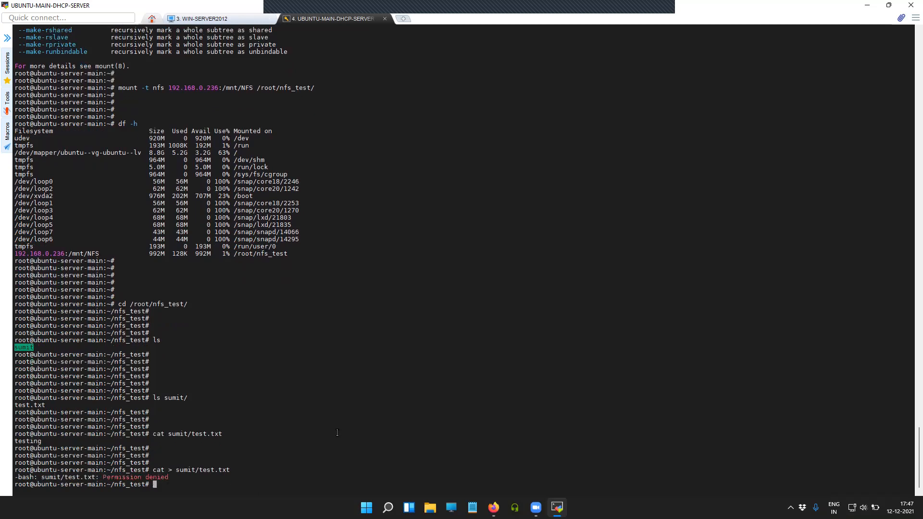
{"action": "key", "text": "Return"}
{"action": "key", "text": "Return"}
{"action": "key", "text": "Return"}
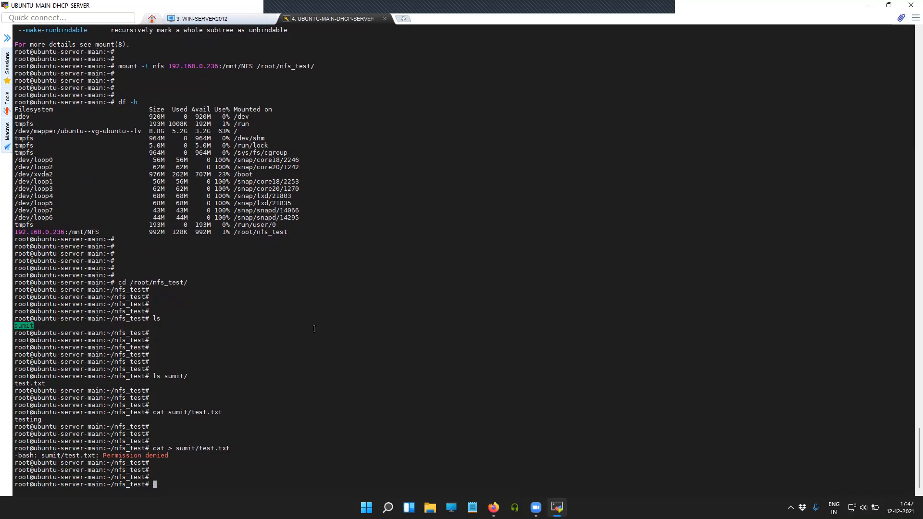
Return home and run ls -ll /root/nfs_test/, showing drwxrwxrwx owned by nobody
{"action": "type", "text": "cd"}
{"action": "key", "text": "Return"}
{"action": "key", "text": "Return"}
{"action": "key", "text": "Return"}
{"action": "key", "text": "Return"}
{"action": "type", "text": "ls -ll /"}
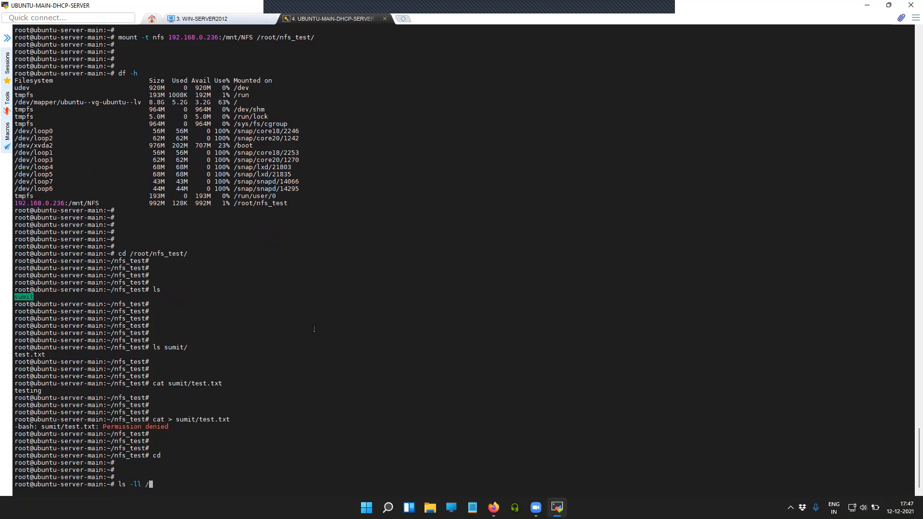
{"action": "type", "text": "root/nfs_test/"}
{"action": "key", "text": "Return"}
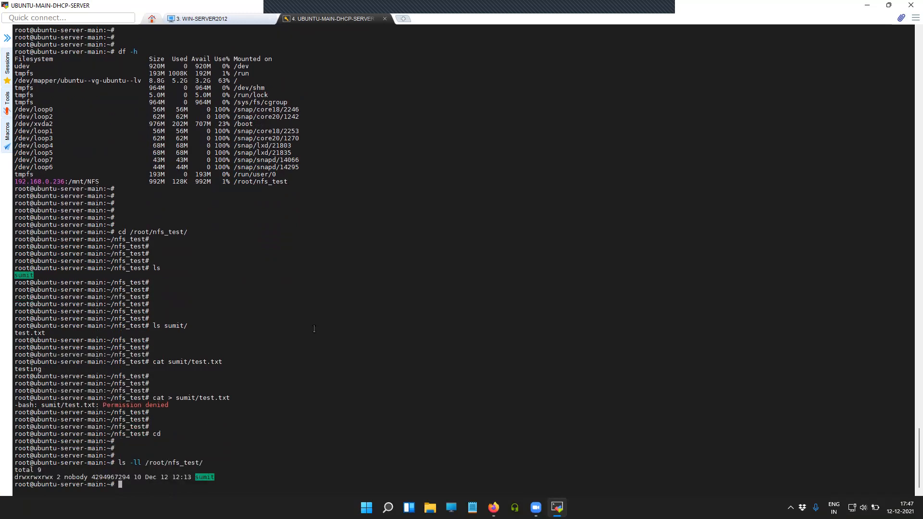
{"action": "key", "text": "Return"}
{"action": "key", "text": "Return"}
{"action": "key", "text": "Return"}
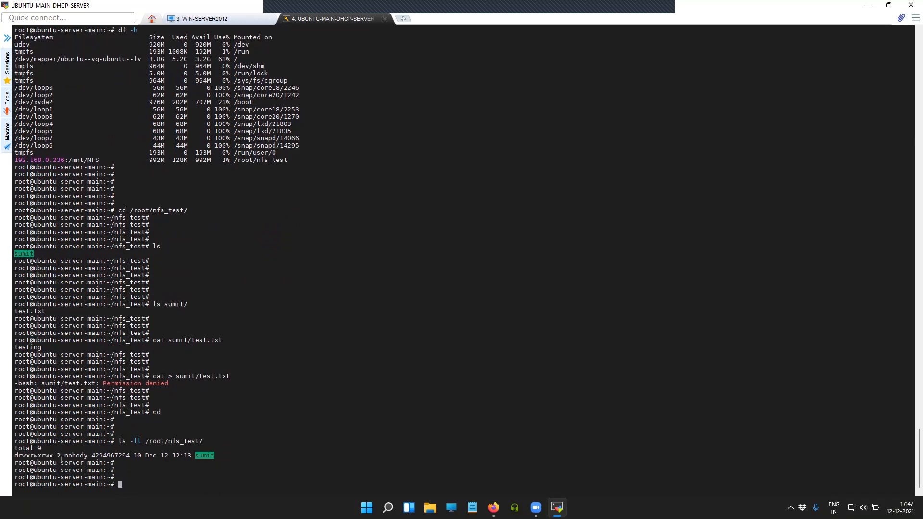
In TrueNAS, open the /mnt/NFS share for editing under Sharing > Unix Shares (NFS)
{"action": "left_click_drag", "start_coordinate": [64, 456], "coordinate": [88, 456]}
{"action": "left_click", "coordinate": [374, 417]}
{"action": "left_click", "coordinate": [494, 507]}
{"action": "left_click", "coordinate": [54, 346]}
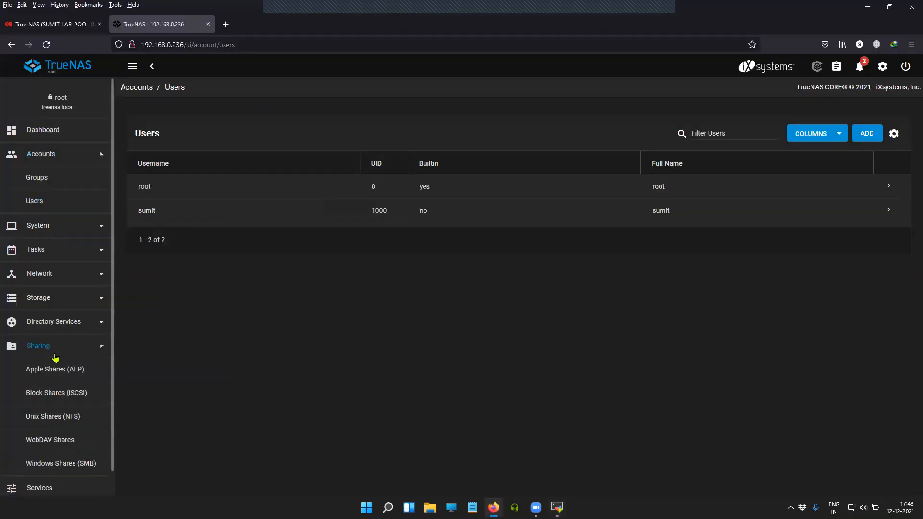
{"action": "left_click", "coordinate": [69, 367]}
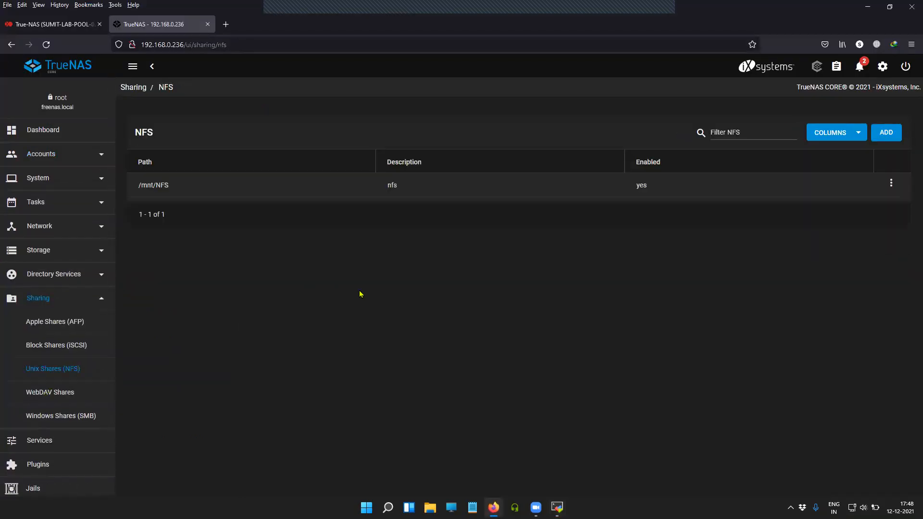
{"action": "left_click", "coordinate": [891, 185]}
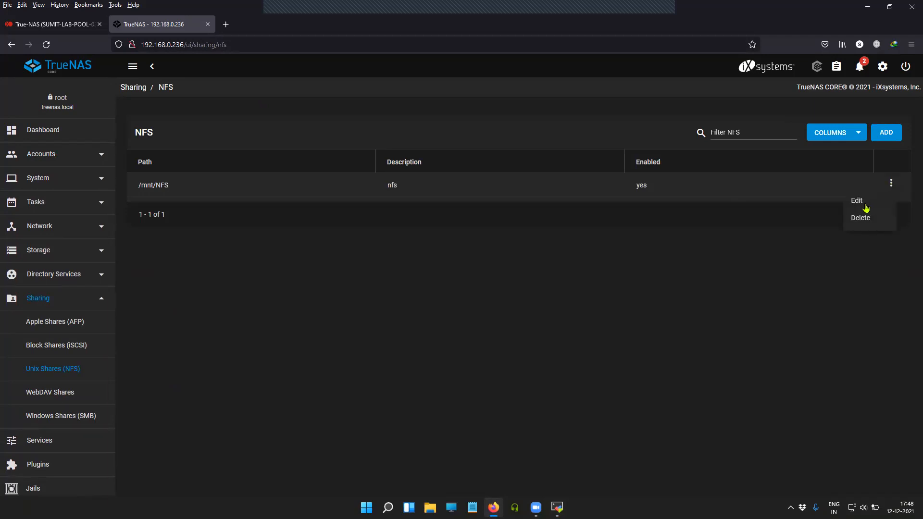
{"action": "left_click", "coordinate": [857, 201]}
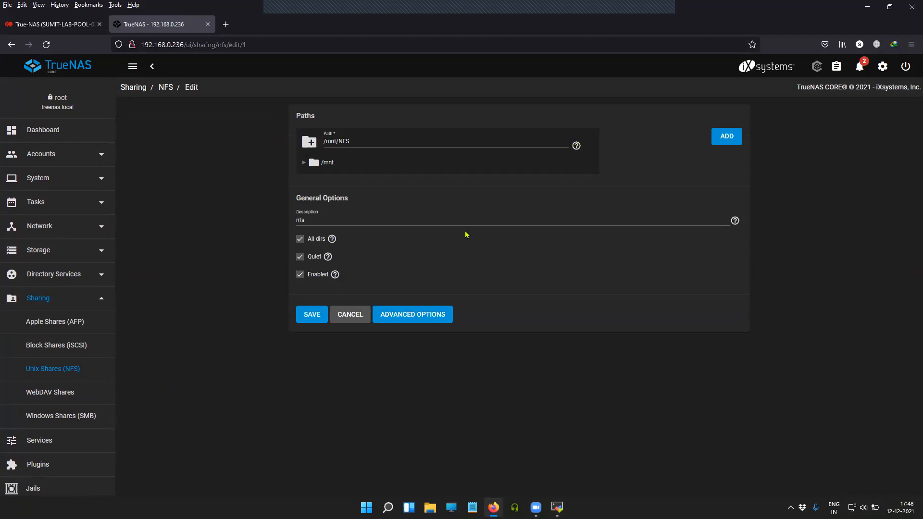
In Advanced Options, set the Maproot User to root
{"action": "left_click", "coordinate": [406, 313]}
{"action": "scroll", "coordinate": [477, 300], "scroll_direction": "down", "scroll_amount": 2}
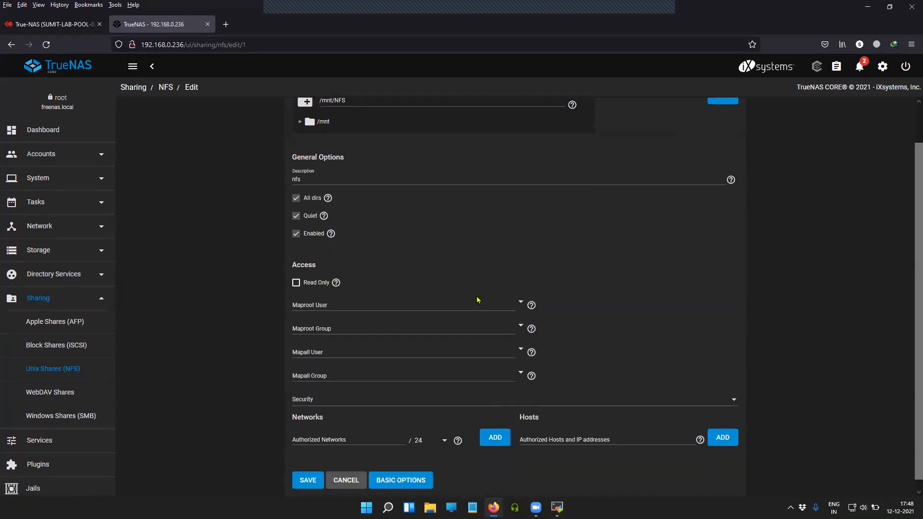
{"action": "left_click", "coordinate": [521, 297]}
{"action": "left_click", "coordinate": [527, 329]}
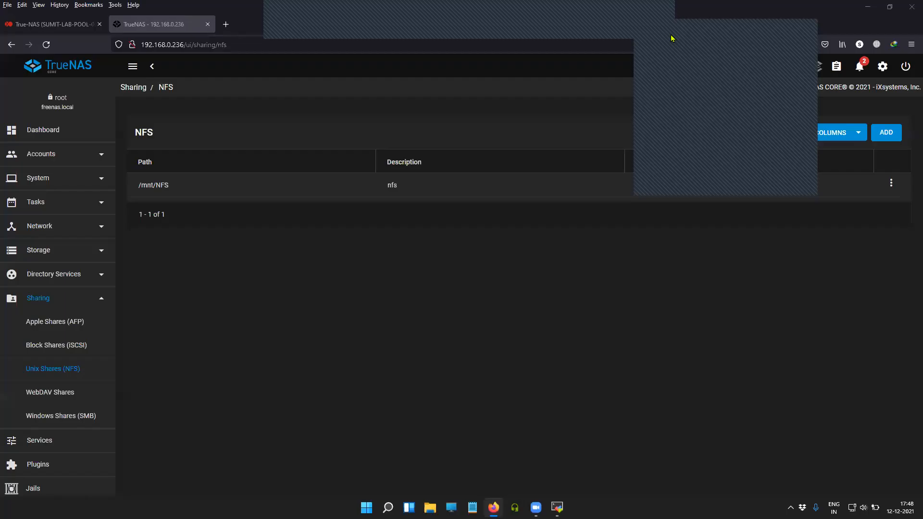
Reopen the /mnt/NFS share's advanced options to verify the maproot setting
{"action": "left_click", "coordinate": [891, 182]}
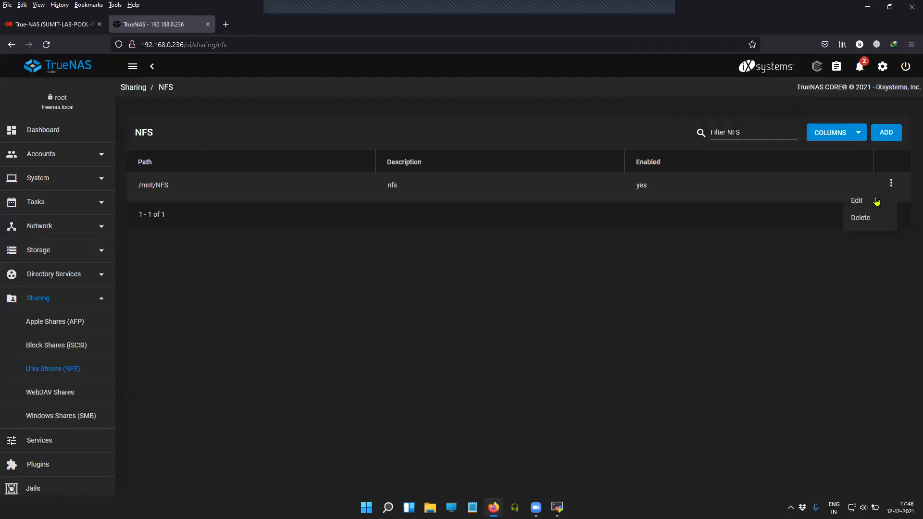
{"action": "left_click", "coordinate": [876, 204]}
{"action": "left_click", "coordinate": [439, 318]}
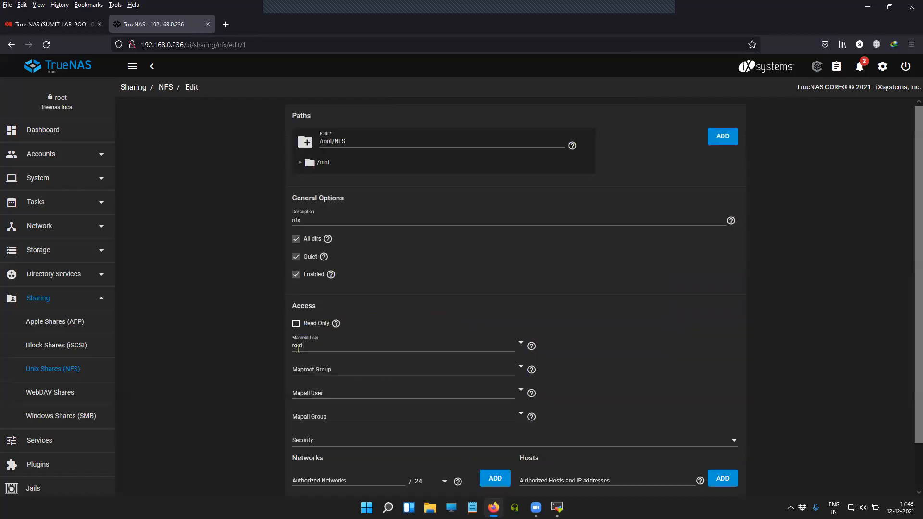
{"action": "scroll", "coordinate": [398, 356], "scroll_direction": "down", "scroll_amount": 1}
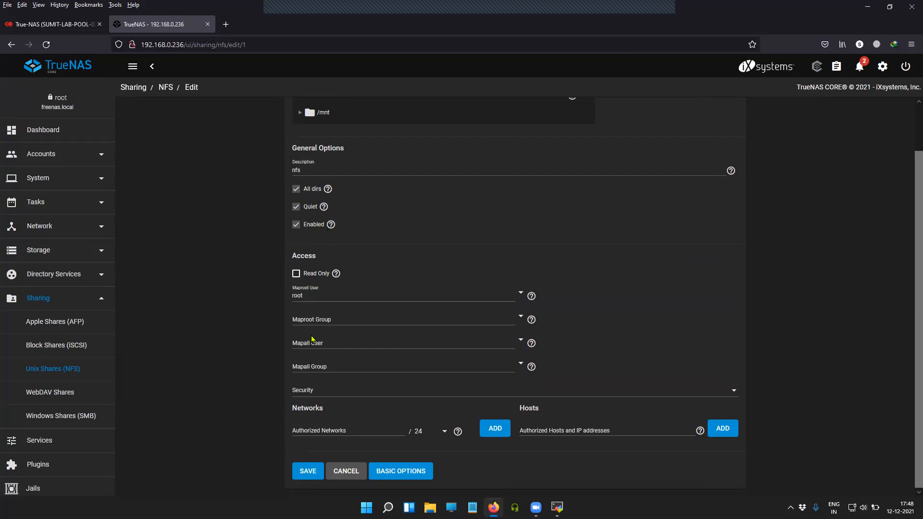
Save the /mnt/NFS share with Maproot User root and bring the Ubuntu terminal forward
{"action": "left_click", "coordinate": [309, 473]}
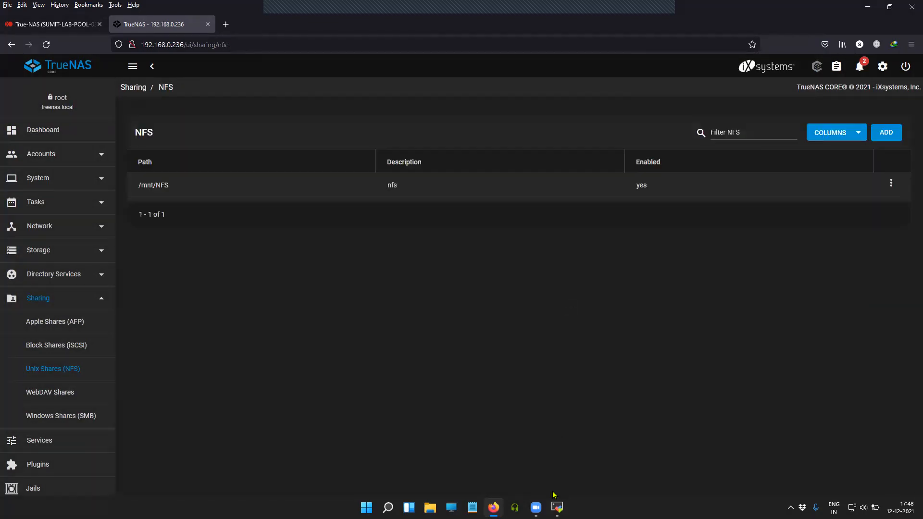
{"action": "left_click", "coordinate": [557, 507]}
List /root/nfs_test again, then unmount it with umount /root/nfs_test
{"action": "key", "text": "Return"}
{"action": "key", "text": "Return"}
{"action": "key", "text": "Return"}
{"action": "key", "text": "Return"}
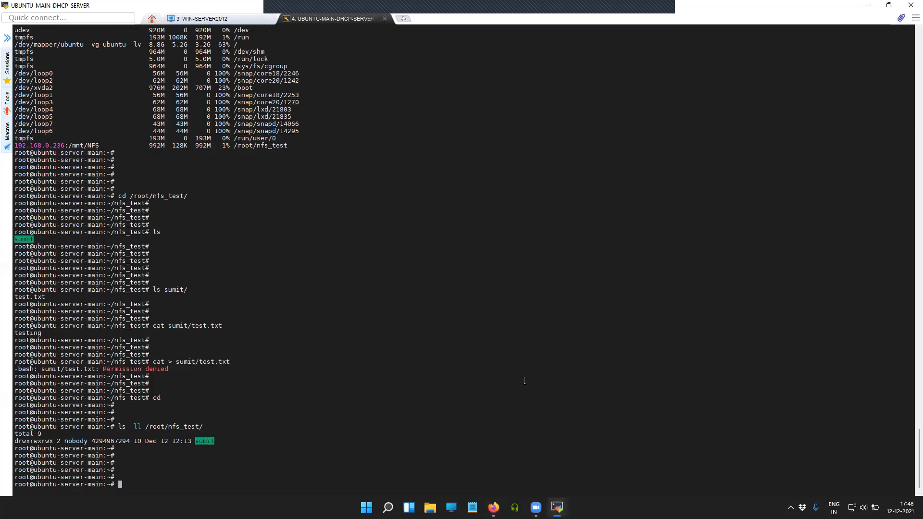
{"action": "key", "text": "Up"}
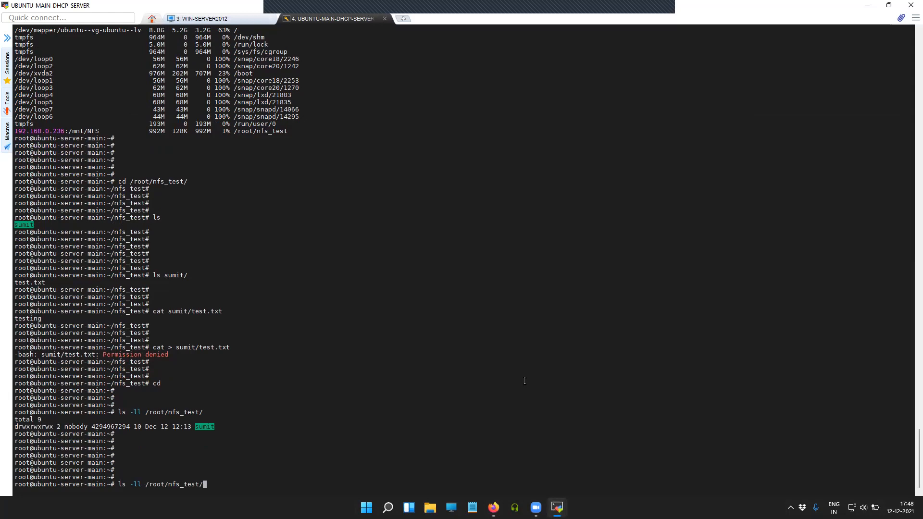
{"action": "key", "text": "Return"}
{"action": "key", "text": "Return"}
{"action": "key", "text": "Return"}
{"action": "key", "text": "Return"}
{"action": "key", "text": "Up"}
{"action": "key", "text": "Return"}
{"action": "key", "text": "Return"}
{"action": "key", "text": "Return"}
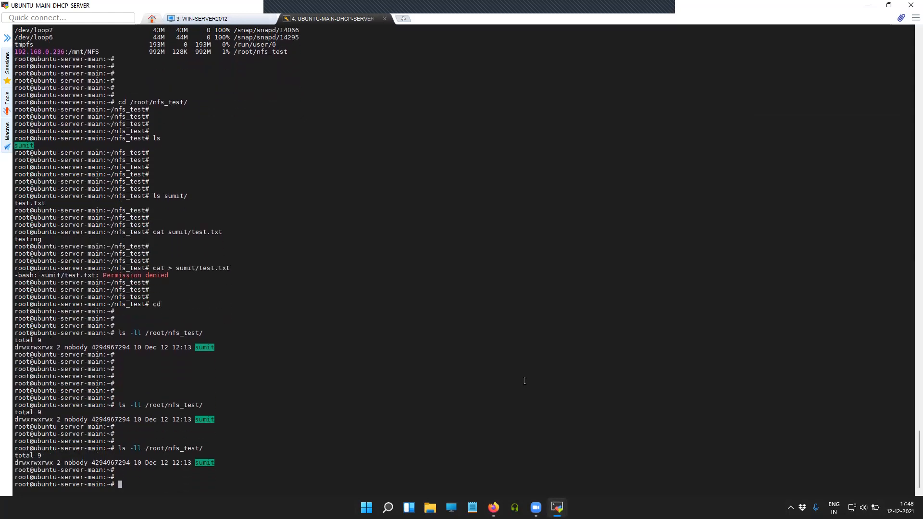
{"action": "key", "text": "Return"}
{"action": "key", "text": "Return"}
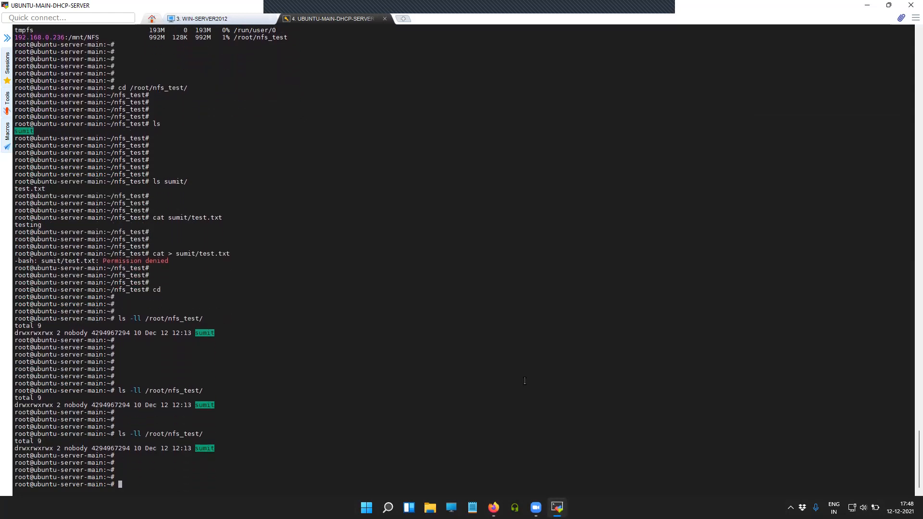
{"action": "key", "text": "Return"}
{"action": "type", "text": "um"}
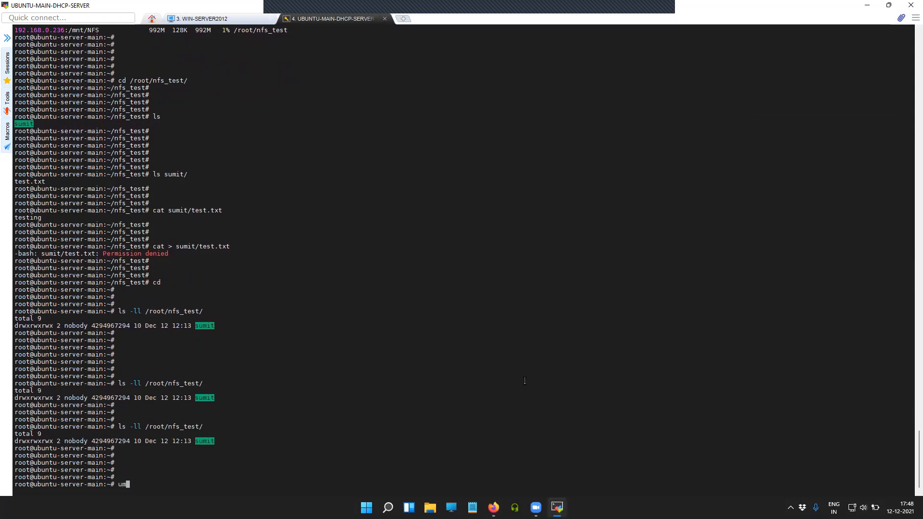
{"action": "type", "text": "ount /root/nfs_test"}
{"action": "key", "text": "Return"}
{"action": "key", "text": "Return"}
{"action": "key", "text": "Return"}
{"action": "key", "text": "Return"}
Remount 192.168.0.236:/mnt/NFS with sudo and confirm in df -h that it shows 992M
{"action": "key", "text": "Up"}
{"action": "key", "text": "Up"}
{"action": "key", "text": "Up"}
{"action": "key", "text": "Up"}
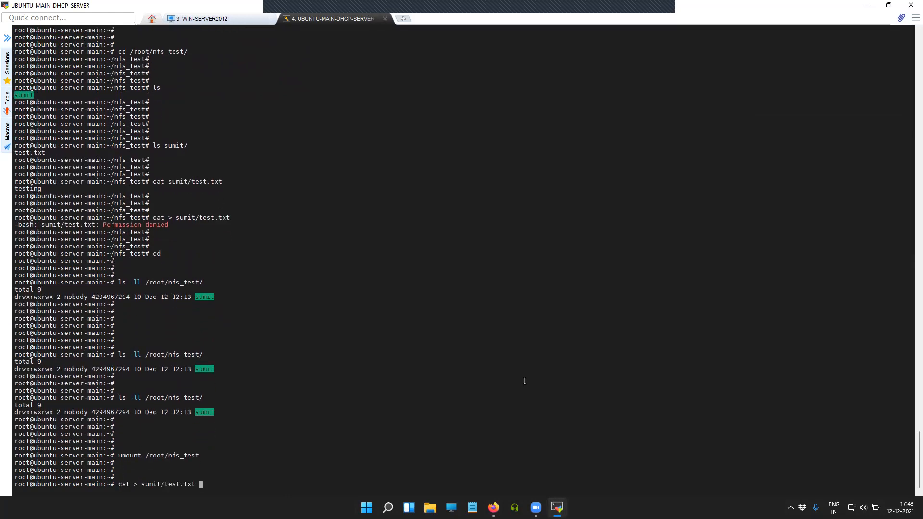
{"action": "key", "text": "Up"}
{"action": "key", "text": "Up"}
{"action": "key", "text": "Up"}
{"action": "key", "text": "Up"}
{"action": "key", "text": "Up"}
{"action": "key", "text": "Up"}
{"action": "key", "text": "Up"}
{"action": "key", "text": "Left"}
{"action": "key", "text": "Left"}
{"action": "key", "text": "Left"}
{"action": "key", "text": "Left"}
{"action": "key", "text": "Left"}
{"action": "key", "text": "Left"}
{"action": "key", "text": "Left"}
{"action": "key", "text": "Left"}
{"action": "key", "text": "Left"}
{"action": "key", "text": "Left"}
{"action": "key", "text": "Left"}
{"action": "key", "text": "Left"}
{"action": "key", "text": "Left"}
{"action": "key", "text": "Left"}
{"action": "key", "text": "Left"}
{"action": "key", "text": "Left"}
{"action": "key", "text": "Left"}
{"action": "key", "text": "Left"}
{"action": "key", "text": "Left"}
{"action": "key", "text": "Left"}
{"action": "key", "text": "Left"}
{"action": "key", "text": "Left"}
{"action": "key", "text": "Left"}
{"action": "key", "text": "Left"}
{"action": "key", "text": "Left"}
{"action": "key", "text": "Left"}
{"action": "key", "text": "Left"}
{"action": "key", "text": "Left"}
{"action": "key", "text": "Left"}
{"action": "key", "text": "Left"}
{"action": "key", "text": "Left"}
{"action": "key", "text": "Left"}
{"action": "key", "text": "Left"}
{"action": "key", "text": "Left"}
{"action": "key", "text": "Left"}
{"action": "key", "text": "Left"}
{"action": "type", "text": "sudo"}
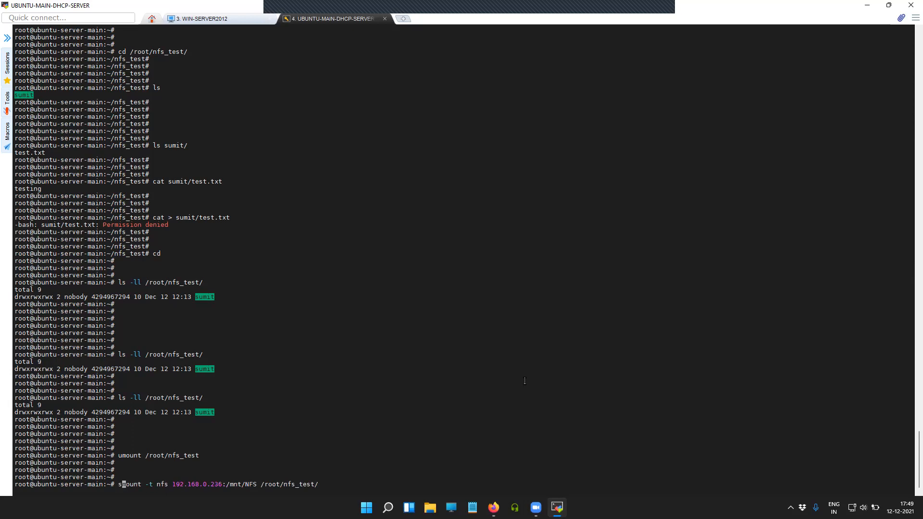
{"action": "key", "text": "Return"}
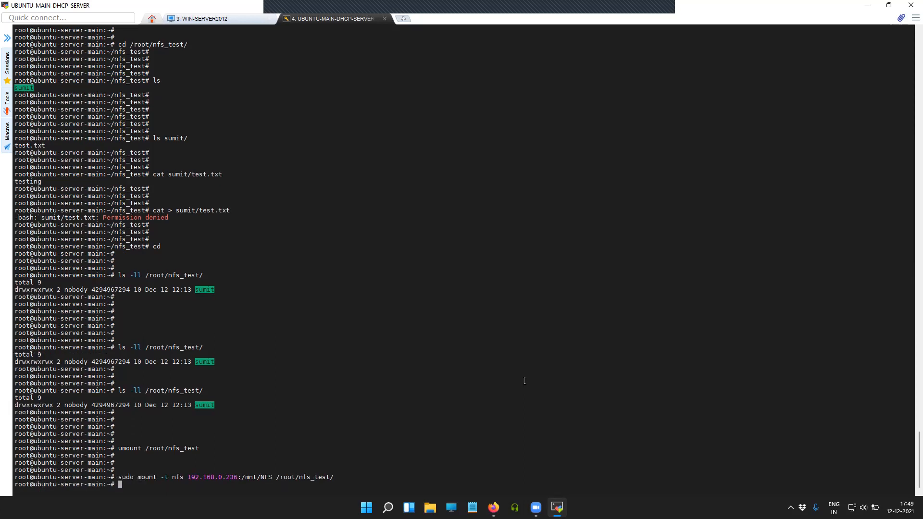
{"action": "key", "text": "Return"}
{"action": "key", "text": "Return"}
{"action": "key", "text": "Return"}
{"action": "key", "text": "Return"}
{"action": "type", "text": "df -h"}
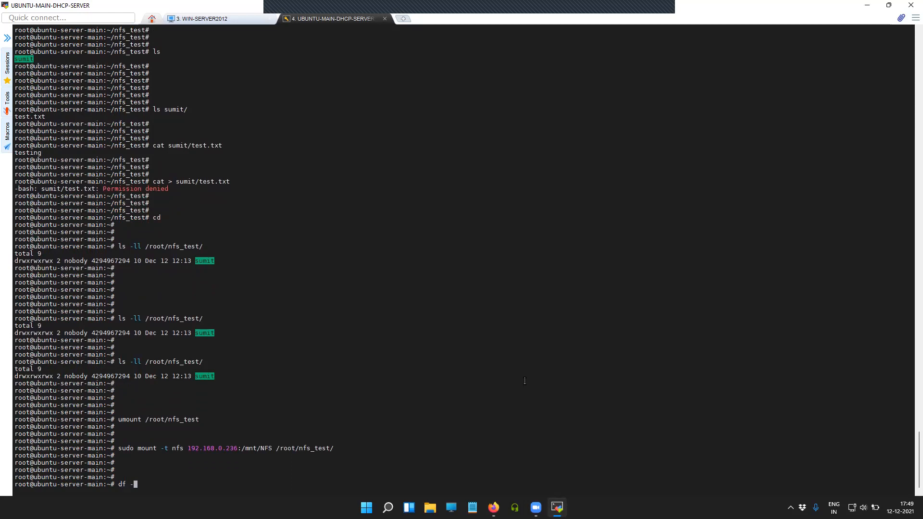
{"action": "key", "text": "Return"}
{"action": "key", "text": "Return"}
{"action": "key", "text": "Return"}
{"action": "key", "text": "Return"}
{"action": "key", "text": "Return"}
{"action": "key", "text": "Return"}
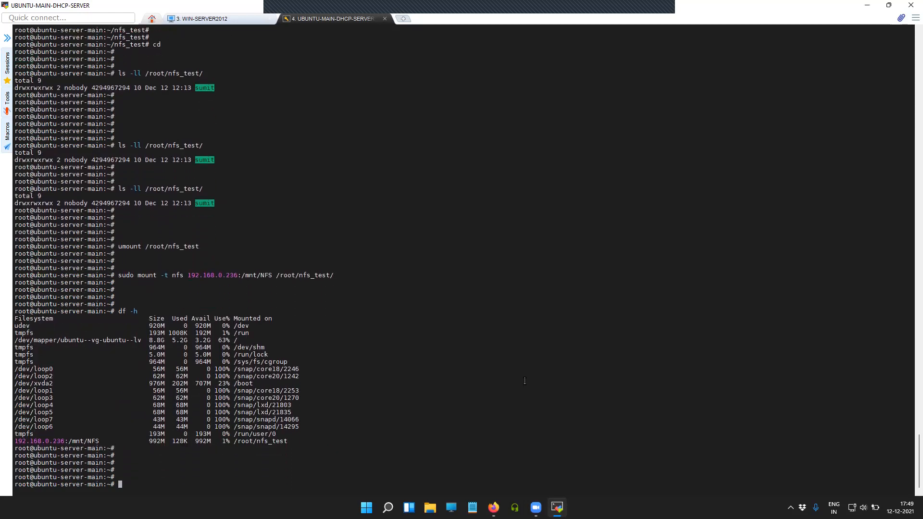
List /root/nfs_test, change into it and list its contents
{"action": "type", "text": "ls -ll /root/n"}
{"action": "key", "text": "Tab"}
{"action": "key", "text": "Return"}
{"action": "key", "text": "Return"}
{"action": "key", "text": "Return"}
{"action": "key", "text": "Return"}
{"action": "key", "text": "Return"}
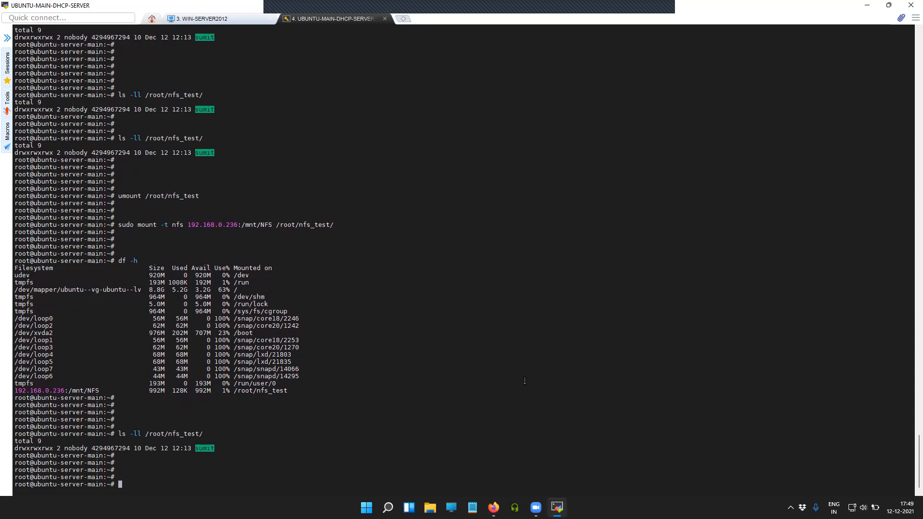
{"action": "type", "text": "cd /root/nfs_test/"}
{"action": "key", "text": "Return"}
{"action": "key", "text": "Return"}
{"action": "key", "text": "Return"}
{"action": "key", "text": "Return"}
{"action": "key", "text": "Return"}
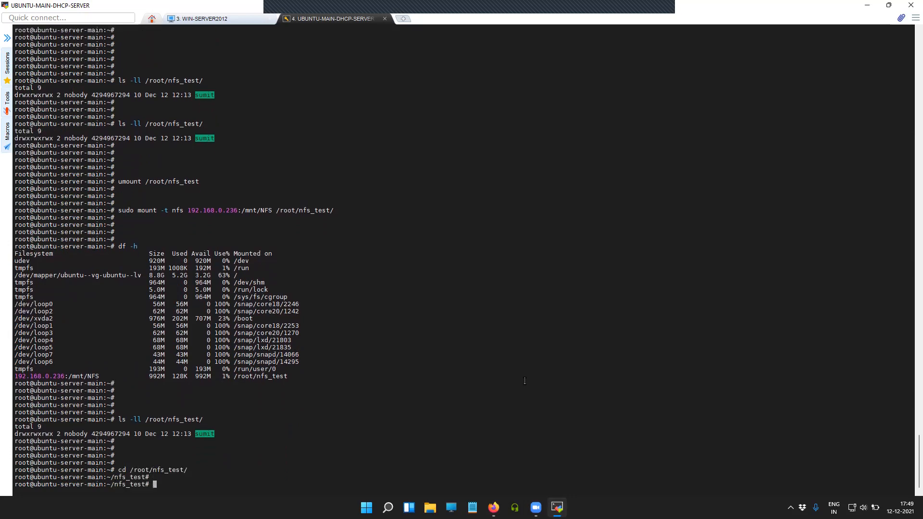
{"action": "type", "text": "ls"}
{"action": "key", "text": "Return"}
{"action": "key", "text": "Return"}
{"action": "key", "text": "Return"}
{"action": "key", "text": "Return"}
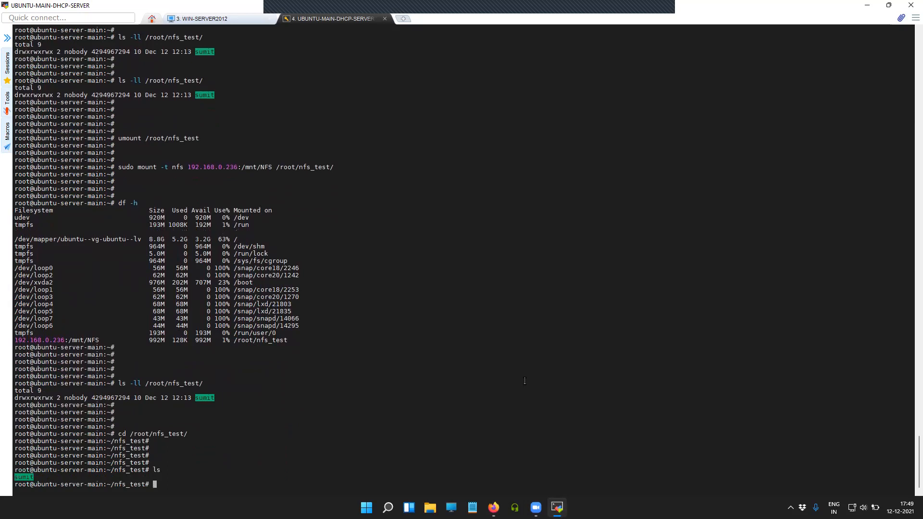
Write hello into test1.txt with cat > test1.txt, then print it with cat test1.txt
{"action": "type", "text": "cat > "}
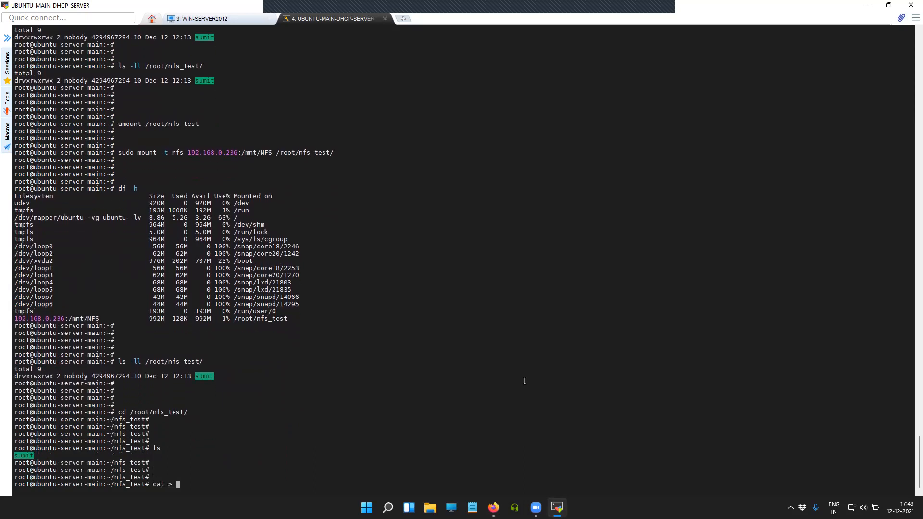
{"action": "type", "text": "test1.txt"}
{"action": "key", "text": "Return"}
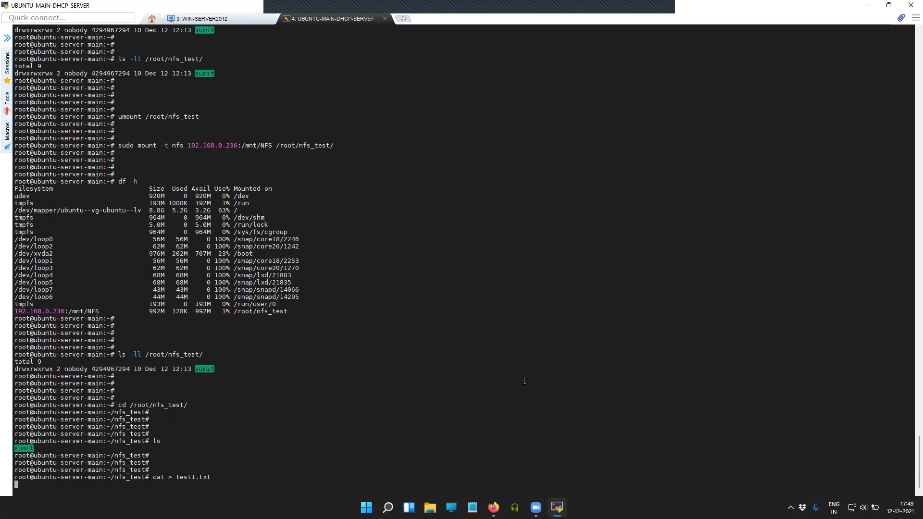
{"action": "type", "text": "hello"}
{"action": "key", "text": "Return"}
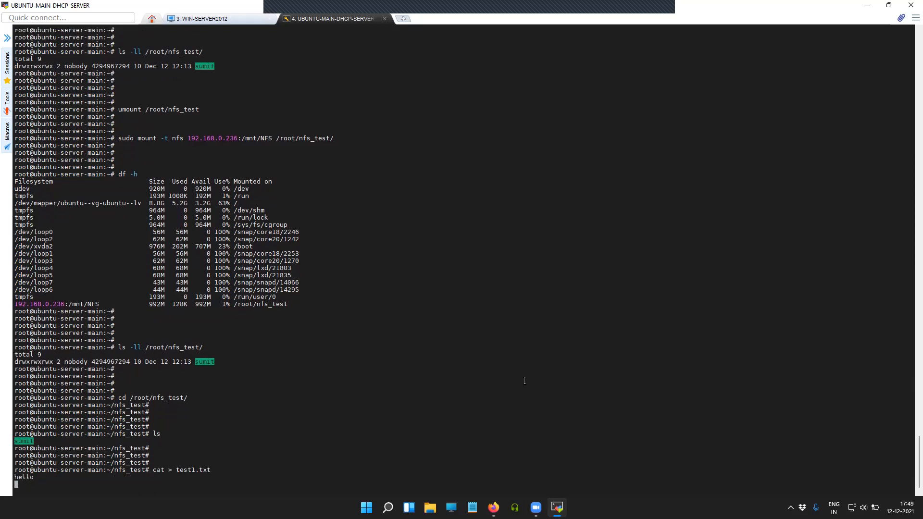
{"action": "key", "text": "Return"}
{"action": "key", "text": "ctrl+c"}
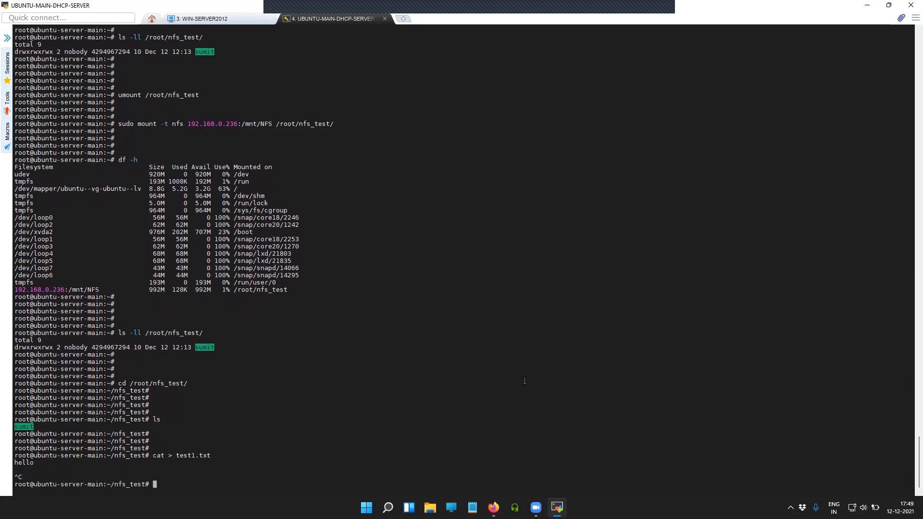
{"action": "key", "text": "Return"}
{"action": "key", "text": "Return"}
{"action": "key", "text": "Up"}
{"action": "key", "text": "Left"}
{"action": "key", "text": "Left"}
{"action": "key", "text": "Left"}
{"action": "key", "text": "Left"}
{"action": "key", "text": "Left"}
{"action": "key", "text": "Left"}
{"action": "key", "text": "Left"}
{"action": "key", "text": "Left"}
{"action": "key", "text": "Left"}
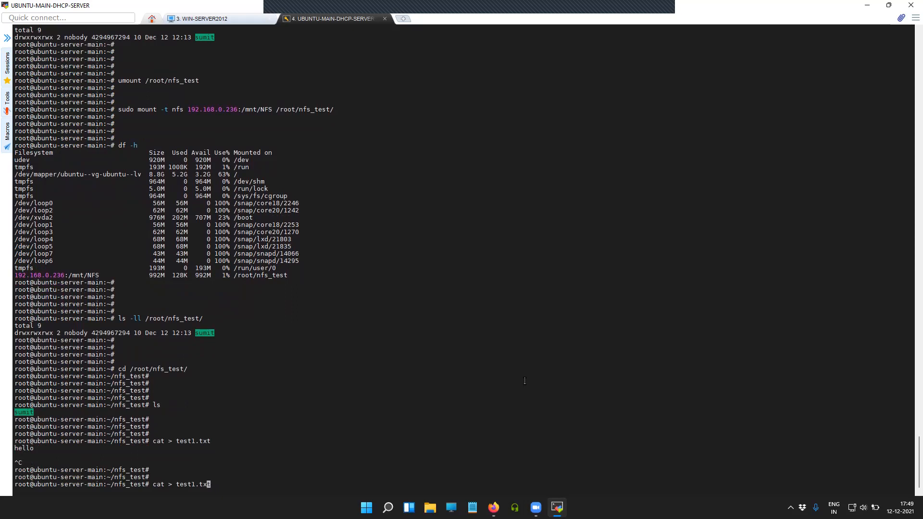
{"action": "key", "text": "BackSpace"}
{"action": "key", "text": "BackSpace"}
{"action": "key", "text": "Return"}
{"action": "key", "text": "Return"}
{"action": "key", "text": "Return"}
{"action": "key", "text": "Return"}
{"action": "key", "text": "Return"}
{"action": "key", "text": "Return"}
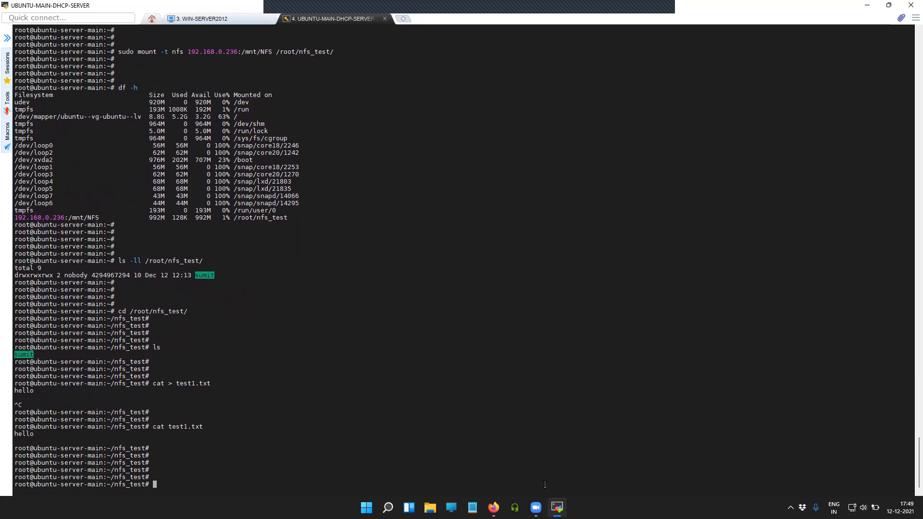
On Windows Server, open test1.txt from \\192.168.0.236\nfs in Notepad, see hello, then return to Ubuntu
{"action": "left_click", "coordinate": [215, 20]}
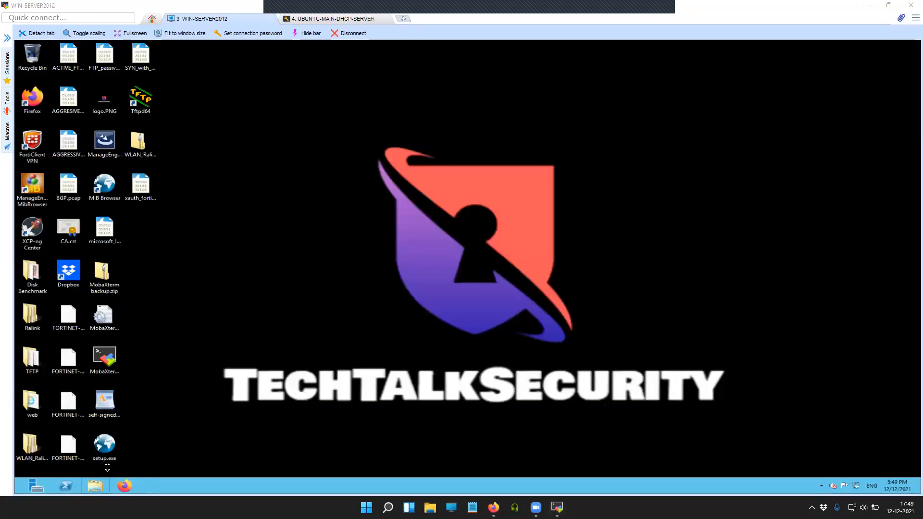
{"action": "left_click", "coordinate": [96, 486]}
{"action": "left_click", "coordinate": [234, 378]}
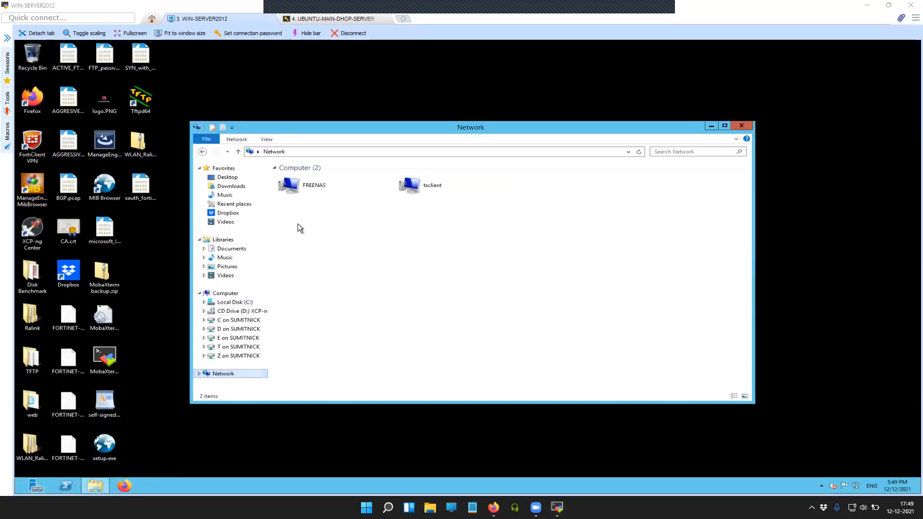
{"action": "left_click", "coordinate": [318, 152]}
{"action": "type", "text": "\\\\19"}
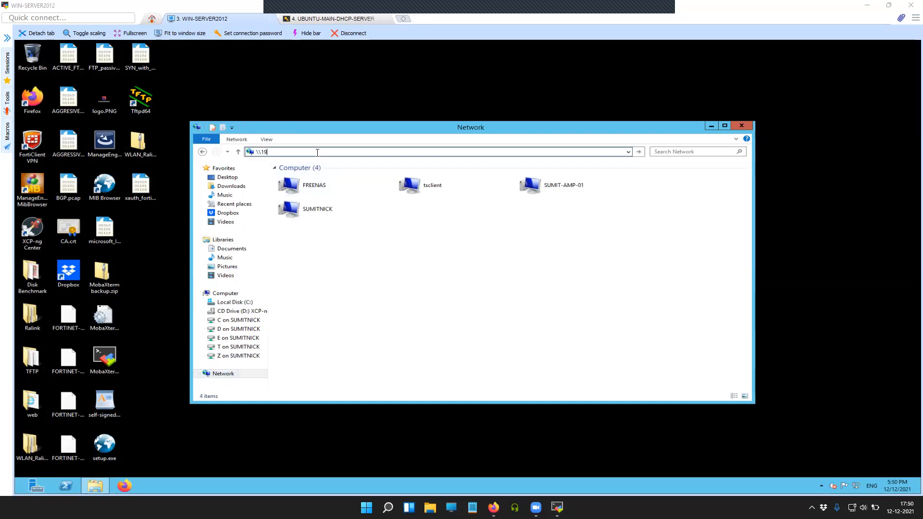
{"action": "type", "text": "2.168.0.236"}
{"action": "key", "text": "Return"}
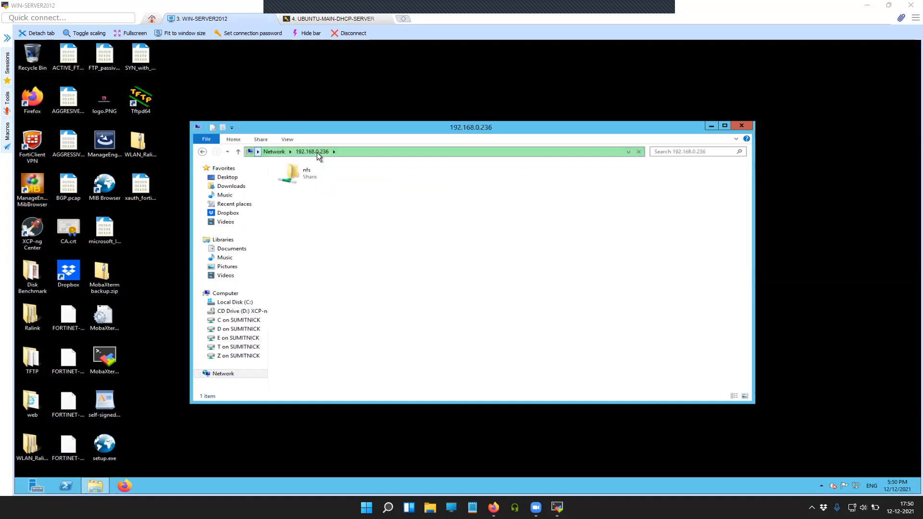
{"action": "double_click", "coordinate": [313, 178]}
{"action": "double_click", "coordinate": [308, 189]}
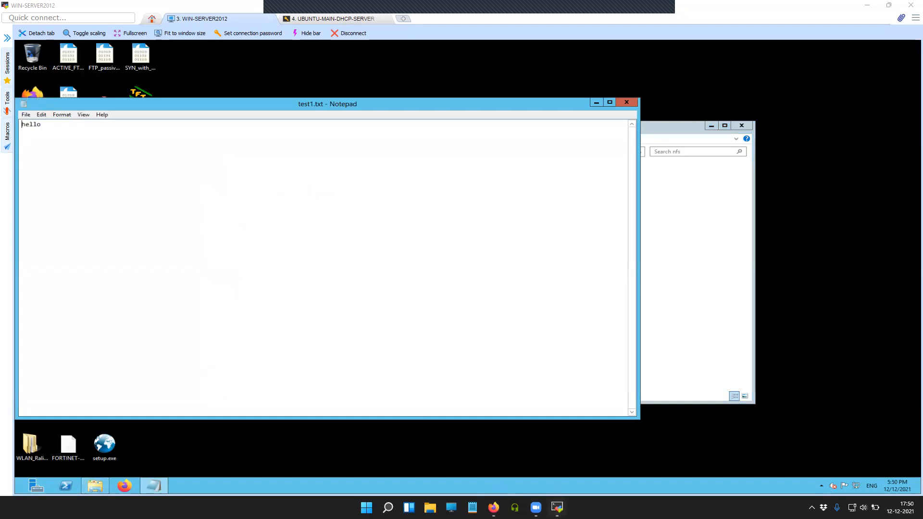
{"action": "left_click", "coordinate": [313, 20]}
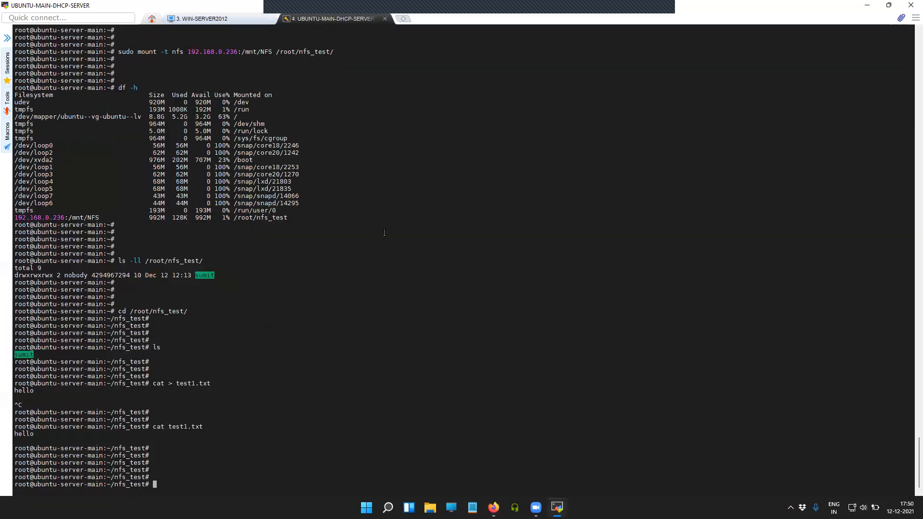
Rerun cat > test1.txt to replace its contents with 'hi i am using share'
{"action": "key", "text": "Up"}
{"action": "key", "text": "Up"}
{"action": "key", "text": "Left"}
{"action": "key", "text": "Left"}
{"action": "key", "text": "Left"}
{"action": "key", "text": "Left"}
{"action": "key", "text": "Left"}
{"action": "key", "text": "Left"}
{"action": "key", "text": "Left"}
{"action": "key", "text": "Left"}
{"action": "key", "text": "Left"}
{"action": "key", "text": "Right"}
{"action": "key", "text": "Right"}
{"action": "key", "text": "Right"}
{"action": "key", "text": "Right"}
{"action": "key", "text": "Right"}
{"action": "key", "text": "Right"}
{"action": "key", "text": "Right"}
{"action": "key", "text": "Right"}
{"action": "key", "text": "Right"}
{"action": "key", "text": "Return"}
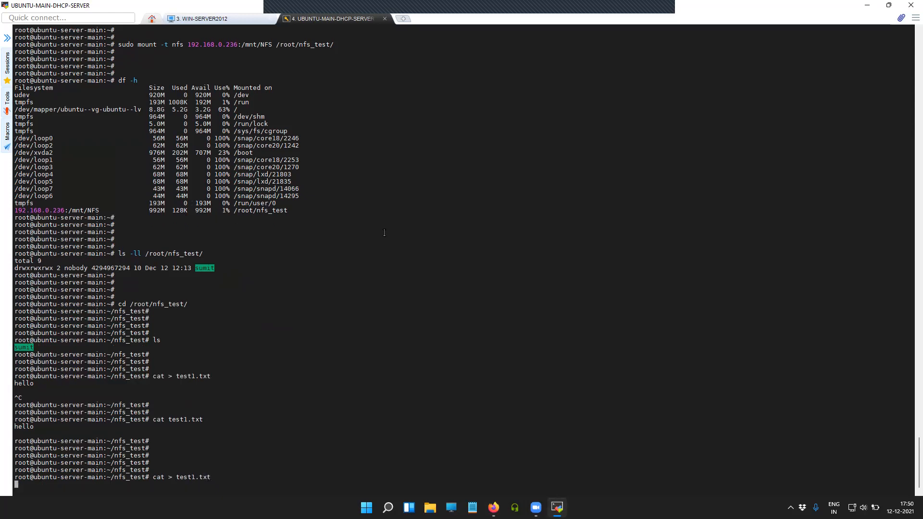
{"action": "type", "text": "hi i am using share"}
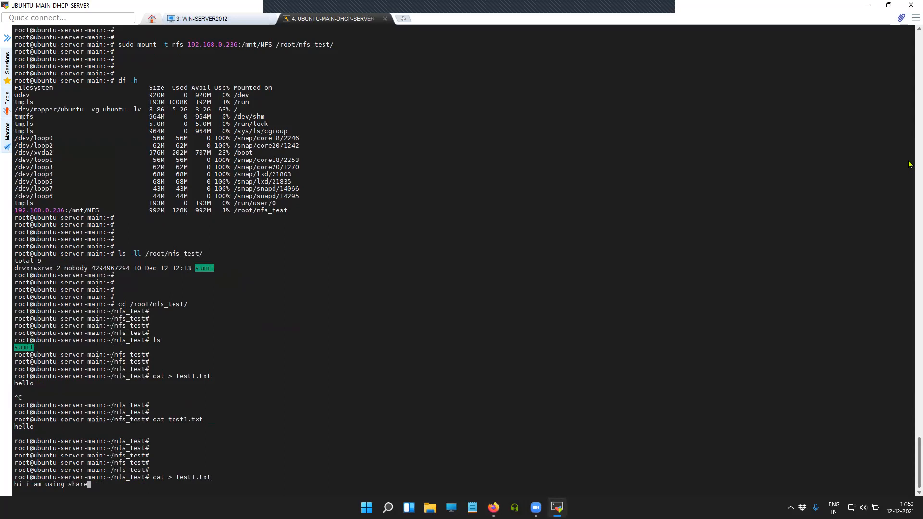
{"action": "key", "text": "Return"}
{"action": "key", "text": "ctrl+c"}
{"action": "key", "text": "Return"}
{"action": "key", "text": "Return"}
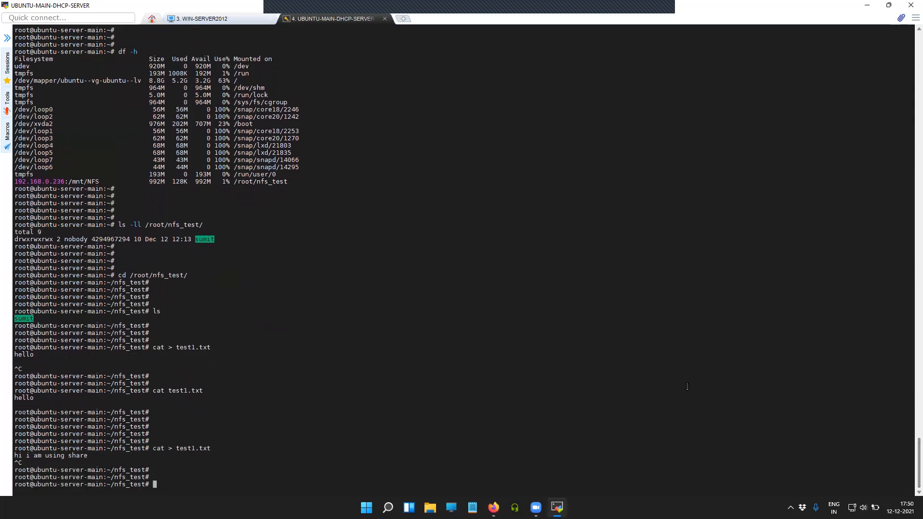
{"action": "left_click_drag", "start_coordinate": [169, 391], "coordinate": [203, 391]}
On Windows, refresh the nfs folder and reopen test1.txt, which reads 'hi i am using share'
{"action": "left_click", "coordinate": [233, 20]}
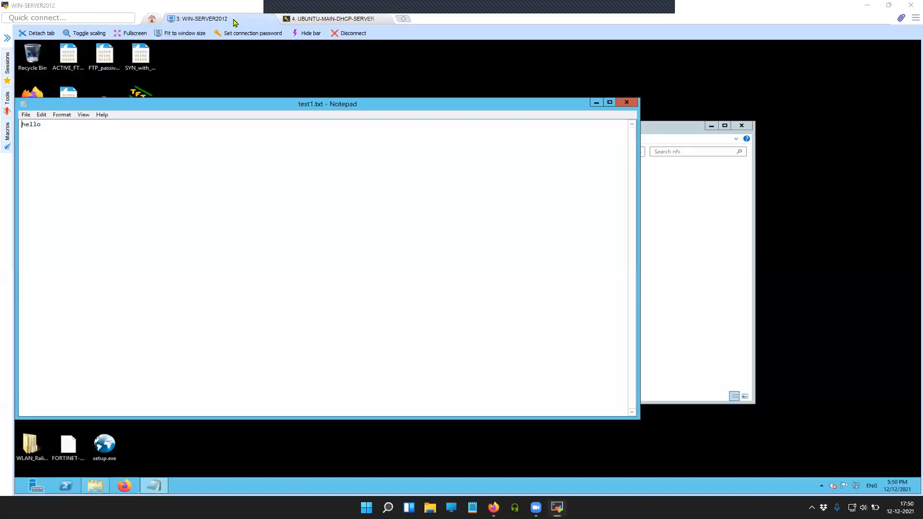
{"action": "left_click", "coordinate": [626, 102]}
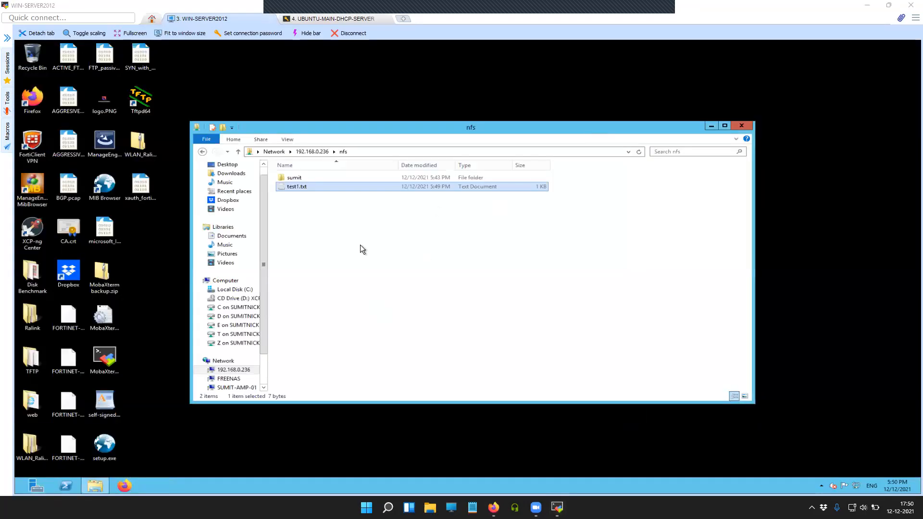
{"action": "left_click", "coordinate": [638, 152]}
{"action": "double_click", "coordinate": [293, 187]}
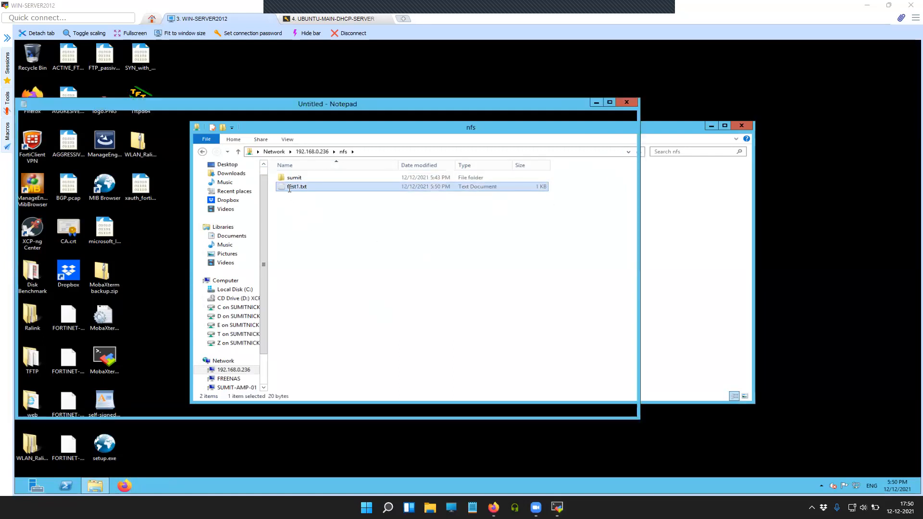
{"action": "left_click_drag", "start_coordinate": [95, 125], "coordinate": [22, 125]}
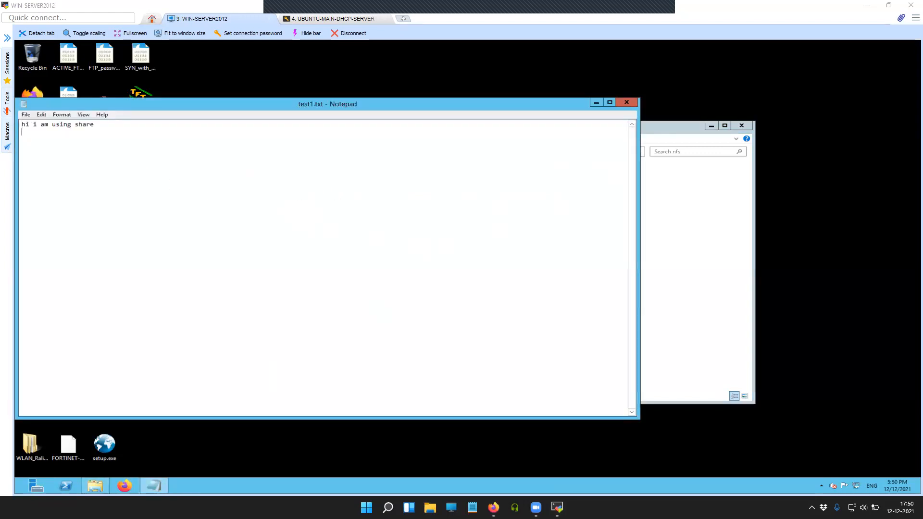
Type scratch test text in Notepad, then add the word 'done'
{"action": "key", "text": "Return"}
{"action": "type", "text": "safdsfdsf"}
{"action": "left_click", "coordinate": [25, 115]}
{"action": "left_click", "coordinate": [117, 157]}
{"action": "double_click", "coordinate": [44, 140]}
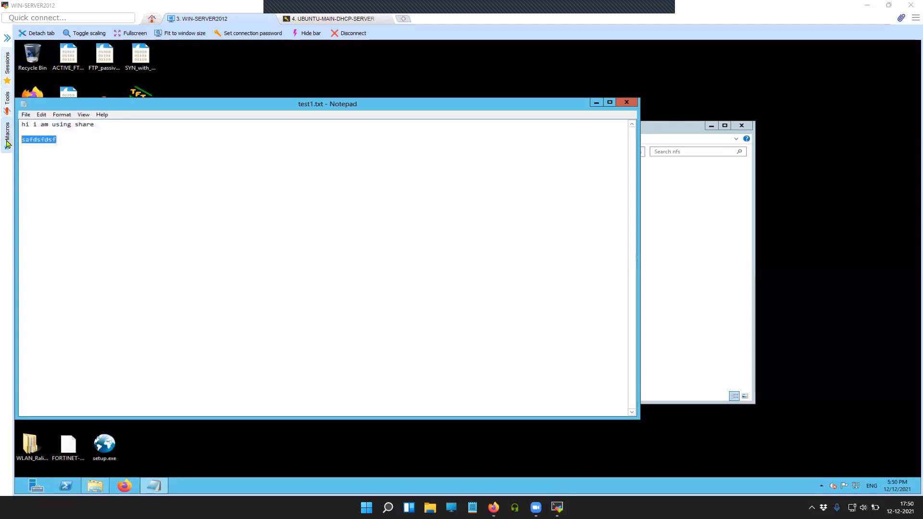
{"action": "left_click", "coordinate": [7, 143]}
{"action": "left_click", "coordinate": [220, 190]}
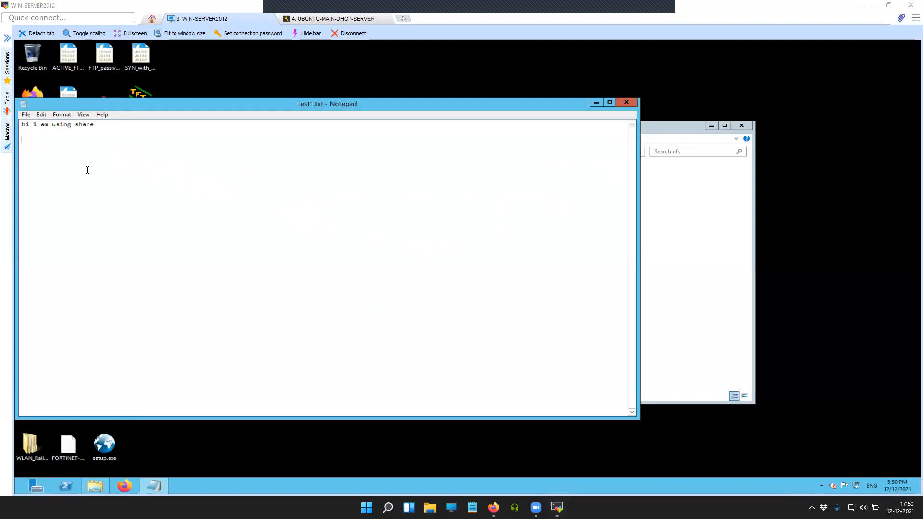
{"action": "type", "text": "done"}
Cancel Save As and close test1.txt, discarding the edits with Don't Save
{"action": "left_click", "coordinate": [24, 115]}
{"action": "left_click", "coordinate": [33, 141]}
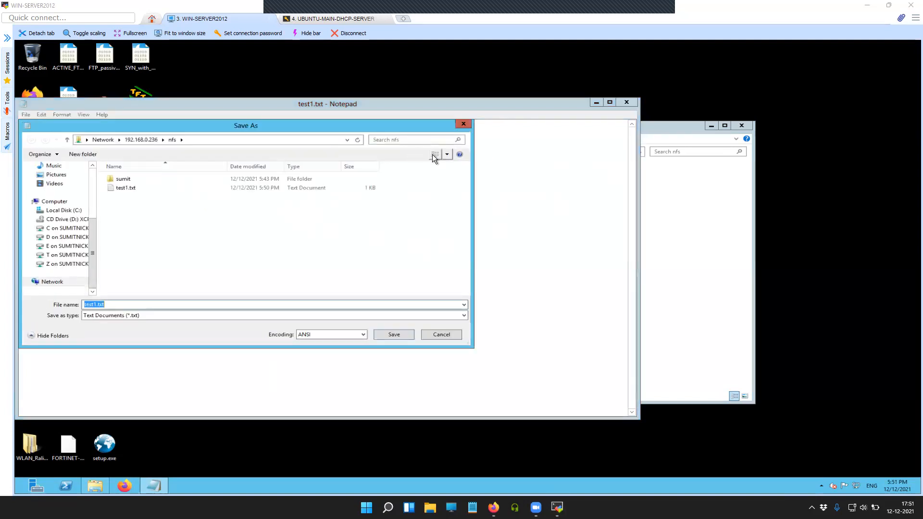
{"action": "left_click", "coordinate": [459, 125]}
{"action": "left_click", "coordinate": [622, 105]}
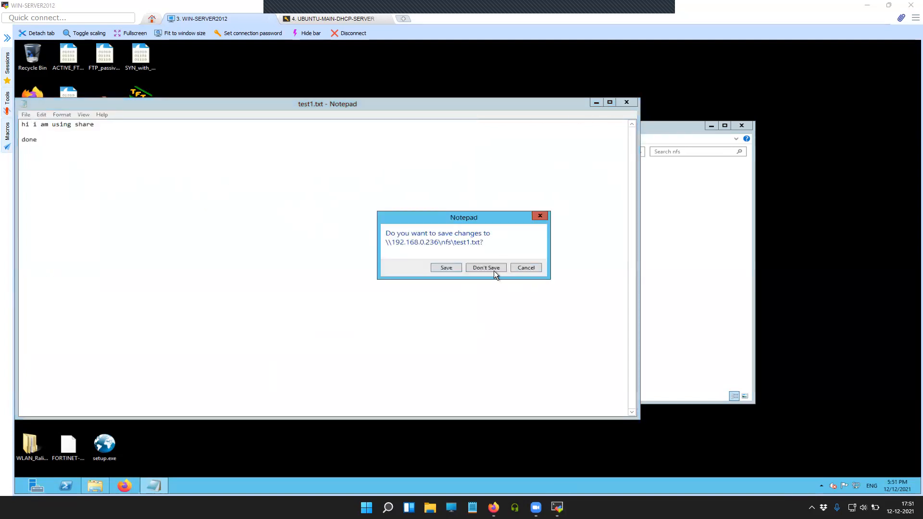
{"action": "left_click", "coordinate": [526, 268]}
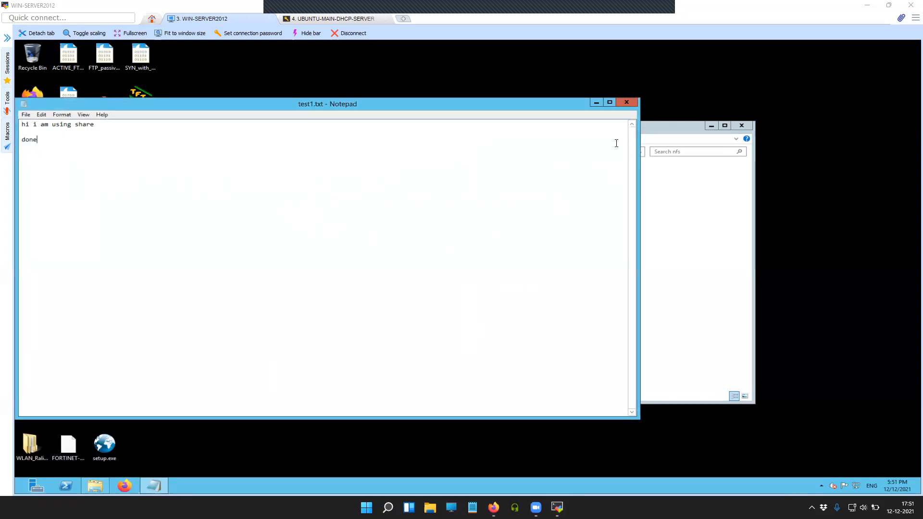
{"action": "left_click", "coordinate": [635, 103]}
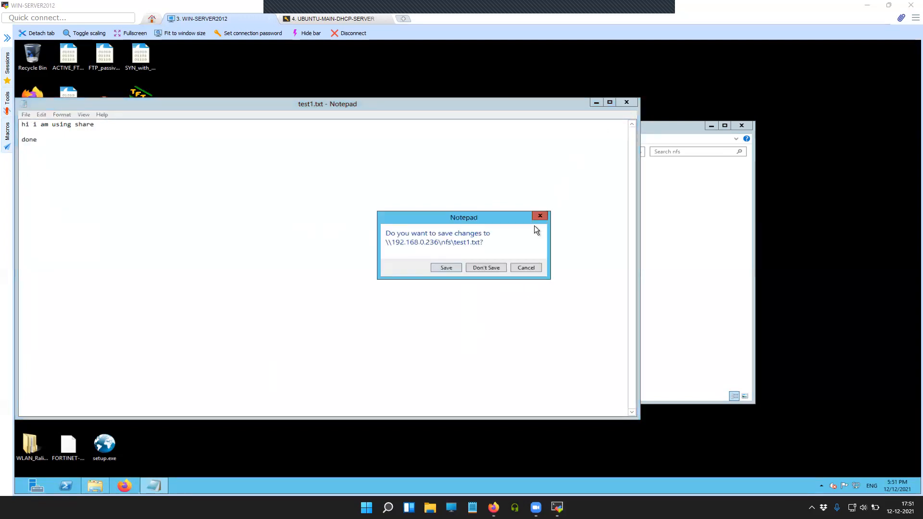
{"action": "left_click", "coordinate": [481, 268]}
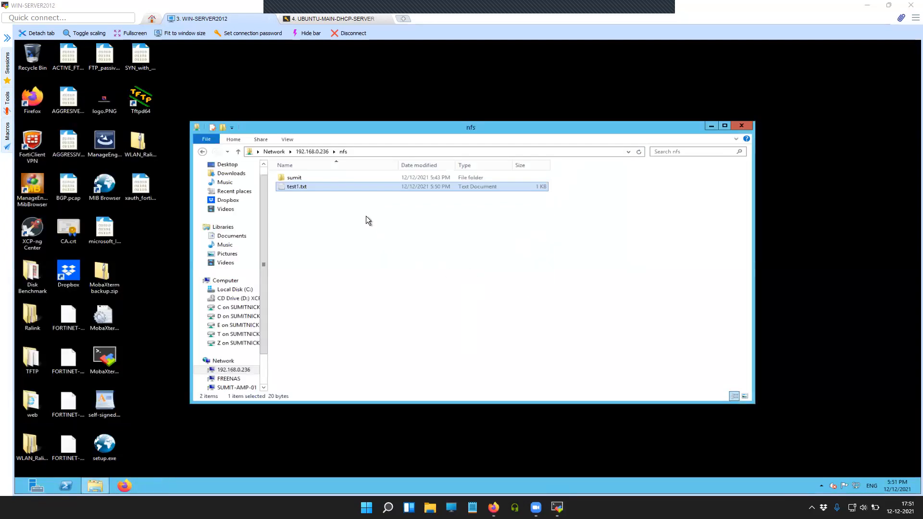
Open test.txt in the sumit folder, change its text to 'testing done', and save it
{"action": "double_click", "coordinate": [295, 177]}
{"action": "double_click", "coordinate": [290, 180]}
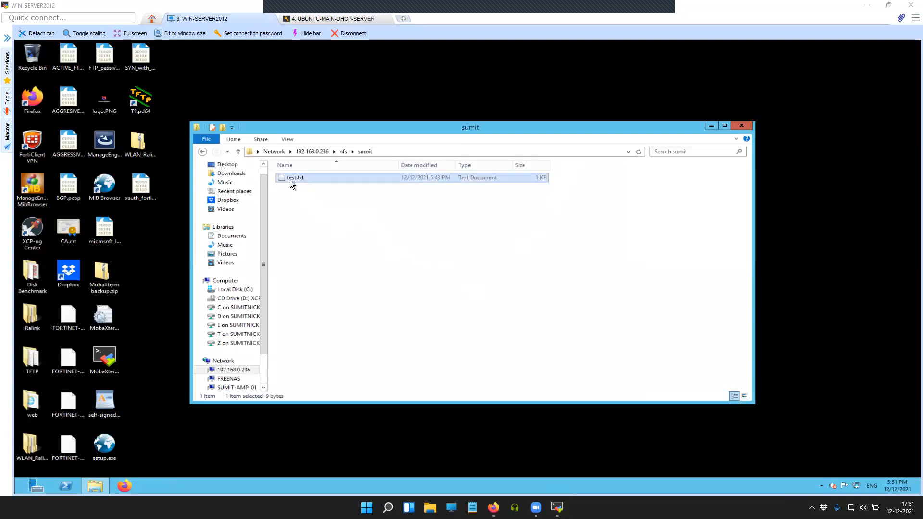
{"action": "left_click", "coordinate": [151, 161]}
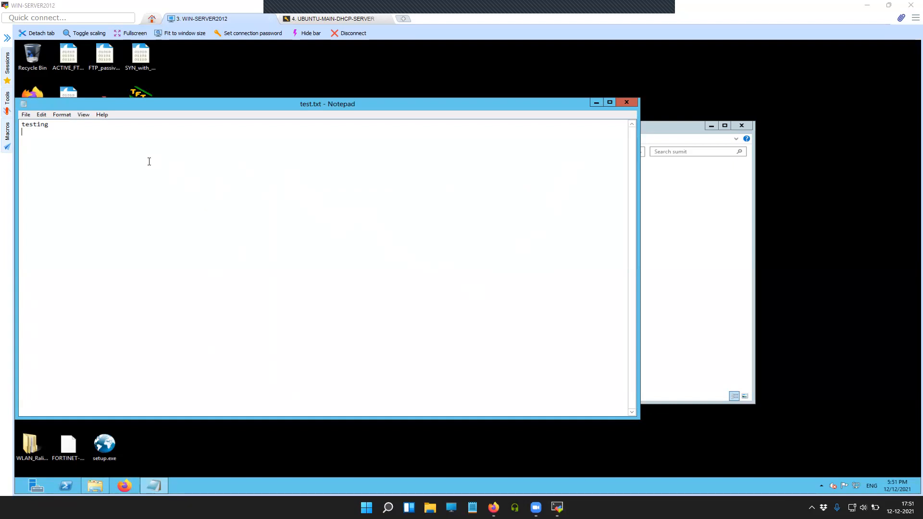
{"action": "key", "text": "BackSpace"}
{"action": "key", "text": "BackSpace"}
{"action": "key", "text": "BackSpace"}
{"action": "key", "text": "BackSpace"}
{"action": "key", "text": "BackSpace"}
{"action": "key", "text": "BackSpace"}
{"action": "key", "text": "BackSpace"}
{"action": "type", "text": "testing done"}
{"action": "left_click", "coordinate": [24, 116]}
{"action": "left_click", "coordinate": [29, 143]}
Back on Ubuntu, run cat sumit/test.txt and list the contents of /root/nfs_test
{"action": "left_click", "coordinate": [339, 19]}
{"action": "key", "text": "Return"}
{"action": "key", "text": "Return"}
{"action": "key", "text": "Return"}
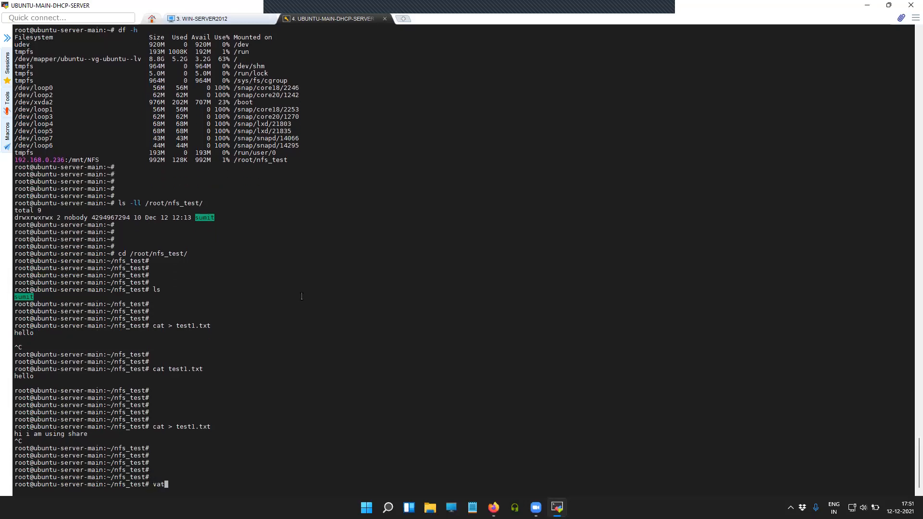
{"action": "type", "text": "cat sumit/test.txt"}
{"action": "key", "text": "Return"}
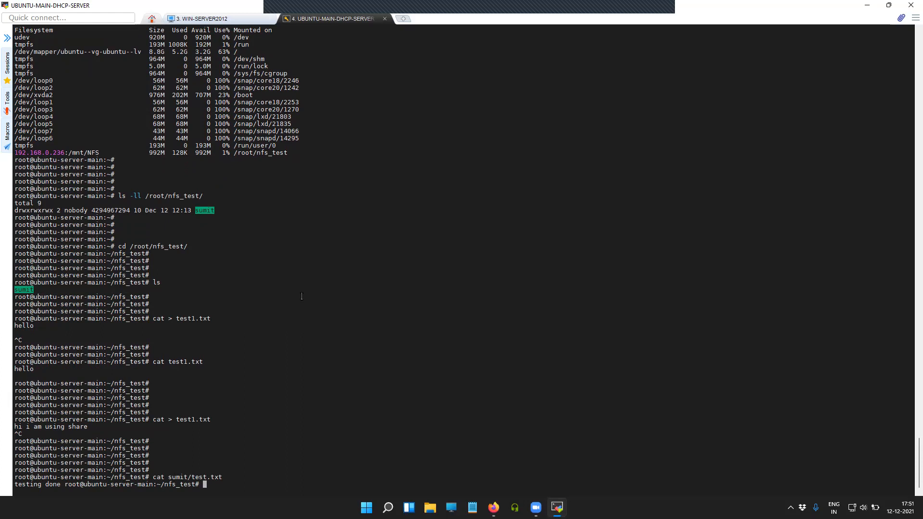
{"action": "key", "text": "Return"}
{"action": "key", "text": "Return"}
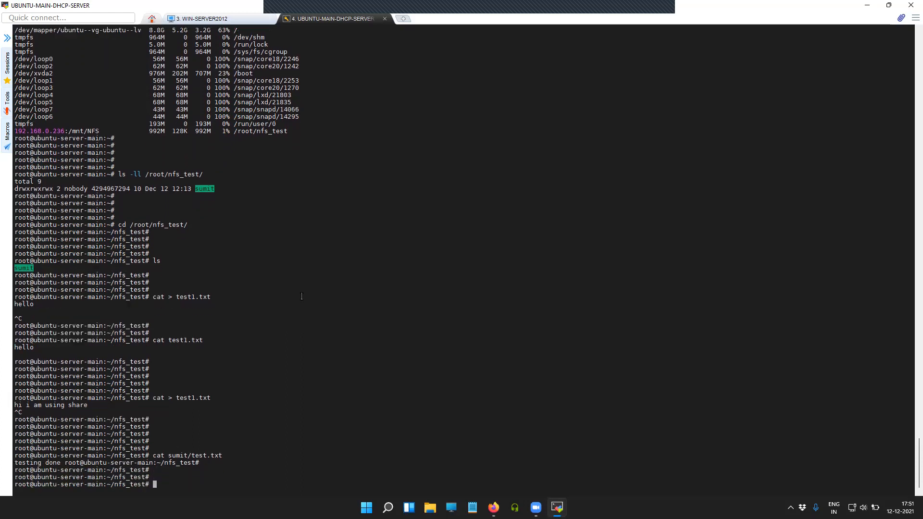
{"action": "key", "text": "Up"}
{"action": "key", "text": "Left"}
{"action": "key", "text": "Left"}
{"action": "key", "text": "Left"}
{"action": "key", "text": "Left"}
{"action": "key", "text": "Left"}
{"action": "key", "text": "Left"}
{"action": "key", "text": "Left"}
{"action": "key", "text": "Left"}
{"action": "key", "text": "Left"}
{"action": "key", "text": "Left"}
{"action": "key", "text": "Left"}
{"action": "key", "text": "Left"}
{"action": "key", "text": "Left"}
{"action": "key", "text": "Left"}
{"action": "key", "text": "Left"}
{"action": "type", "text": "/"}
{"action": "key", "text": "Return"}
{"action": "key", "text": "Return"}
{"action": "key", "text": "Return"}
{"action": "type", "text": "ls"}
Change into sumit, list it, and cat test.txt to show 'testing done'
{"action": "key", "text": "Return"}
{"action": "key", "text": "Return"}
{"action": "key", "text": "Return"}
{"action": "key", "text": "Return"}
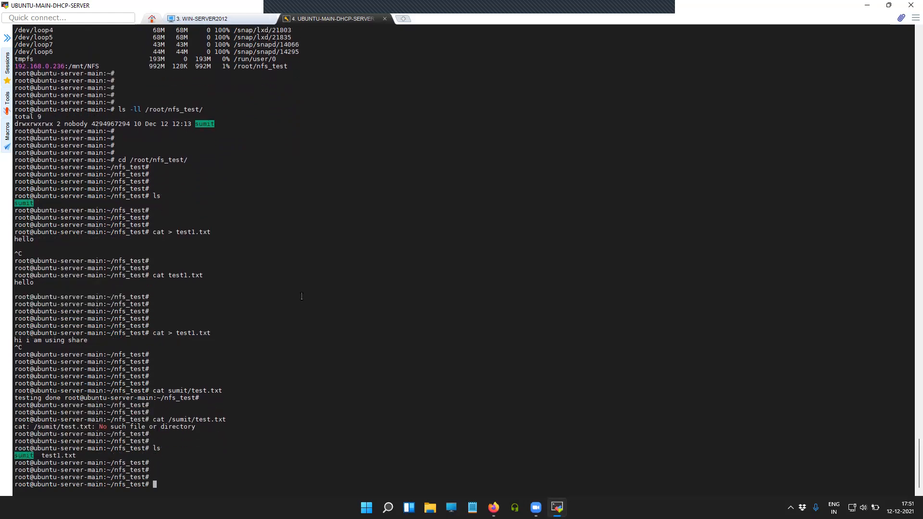
{"action": "type", "text": "cd s"}
{"action": "key", "text": "Tab"}
{"action": "key", "text": "Return"}
{"action": "key", "text": "Return"}
{"action": "key", "text": "Return"}
{"action": "type", "text": "ls"}
{"action": "key", "text": "Return"}
{"action": "key", "text": "Return"}
{"action": "key", "text": "Return"}
{"action": "key", "text": "Return"}
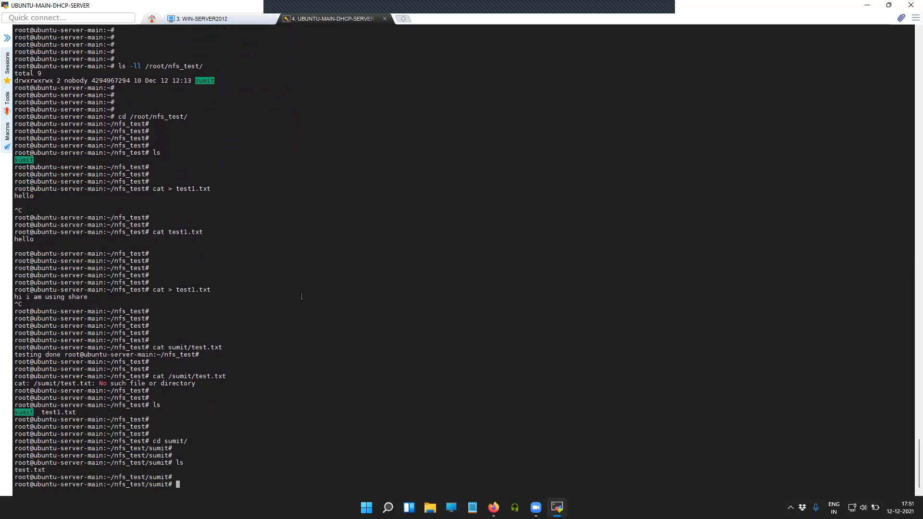
{"action": "type", "text": "cat "}
{"action": "type", "text": "te"}
{"action": "key", "text": "Tab"}
{"action": "key", "text": "Return"}
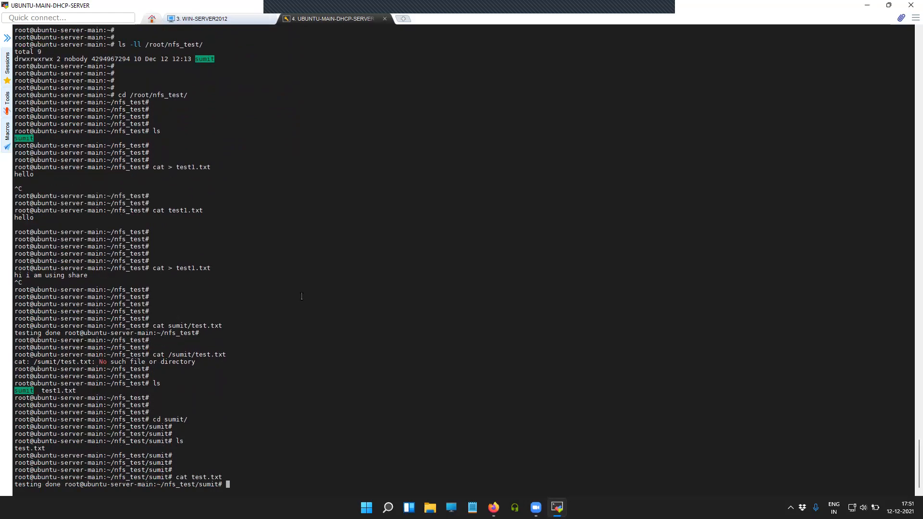
{"action": "left_click_drag", "start_coordinate": [15, 485], "coordinate": [80, 484]}
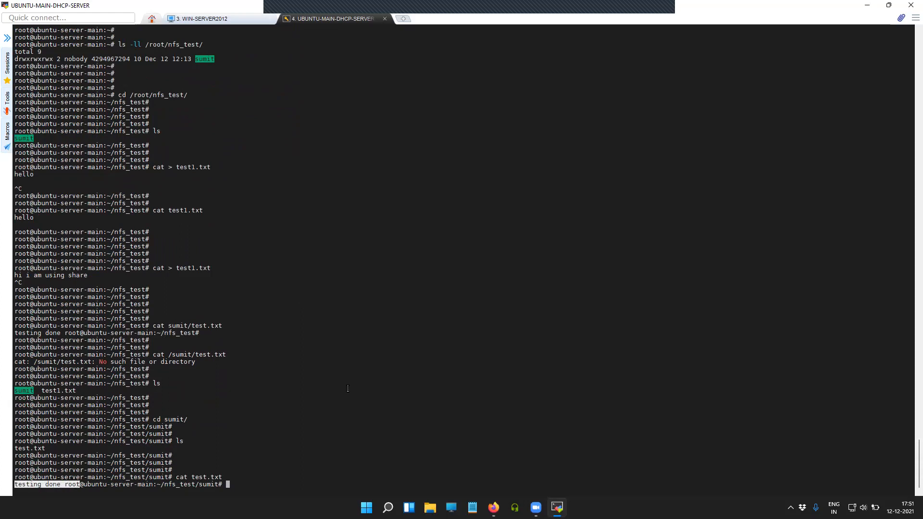
{"action": "key", "text": "Return"}
{"action": "key", "text": "Return"}
{"action": "key", "text": "Return"}
{"action": "key", "text": "Return"}
{"action": "key", "text": "Return"}
{"action": "key", "text": "Return"}
{"action": "key", "text": "Return"}
{"action": "key", "text": "Return"}
{"action": "key", "text": "Return"}
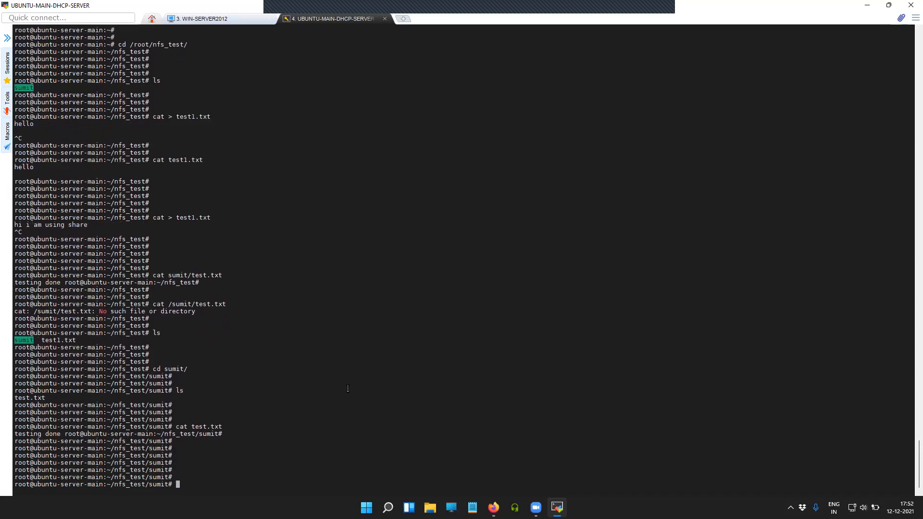
Run cat > test.txt in sumit and write the single line hello
{"action": "type", "text": "ca"}
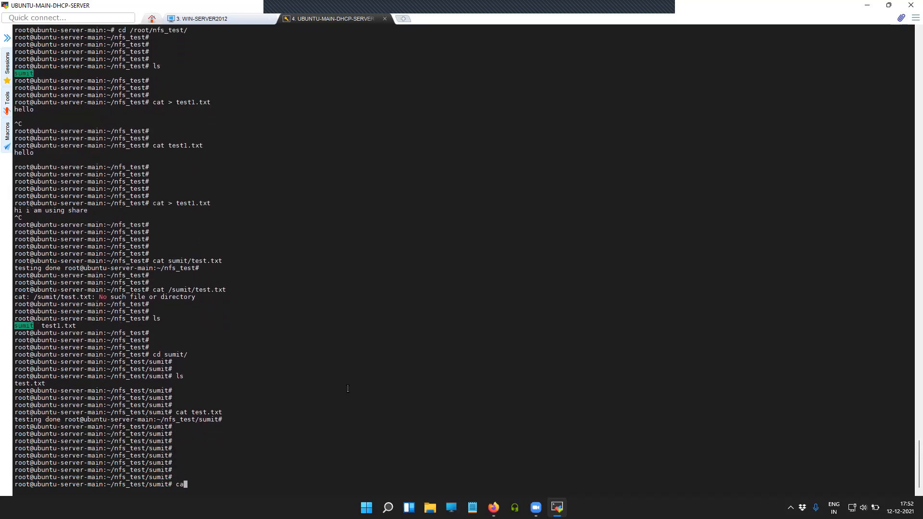
{"action": "type", "text": "t >"}
{"action": "type", "text": "test.txt"}
{"action": "key", "text": "Return"}
{"action": "type", "text": "hello"}
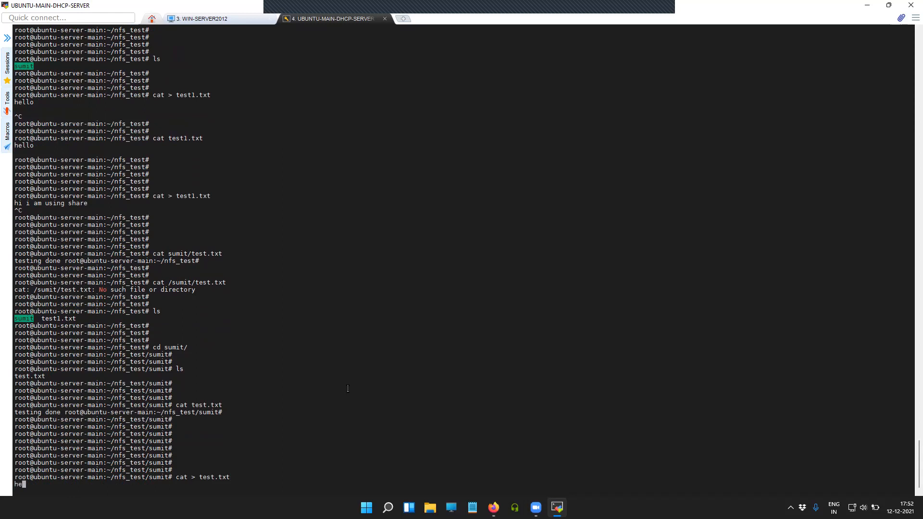
{"action": "key", "text": "Return"}
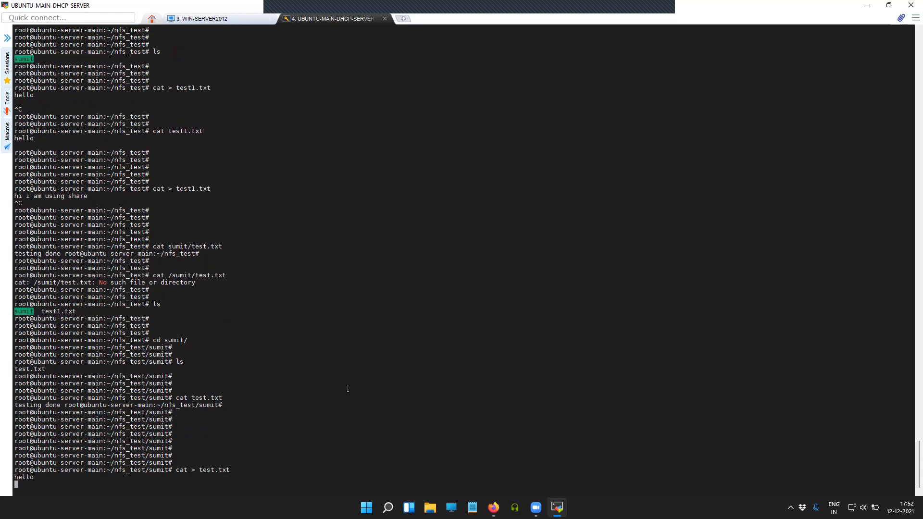
{"action": "key", "text": "ctrl+c"}
{"action": "key", "text": "Return"}
{"action": "key", "text": "Return"}
{"action": "key", "text": "Return"}
{"action": "key", "text": "Return"}
{"action": "key", "text": "Return"}
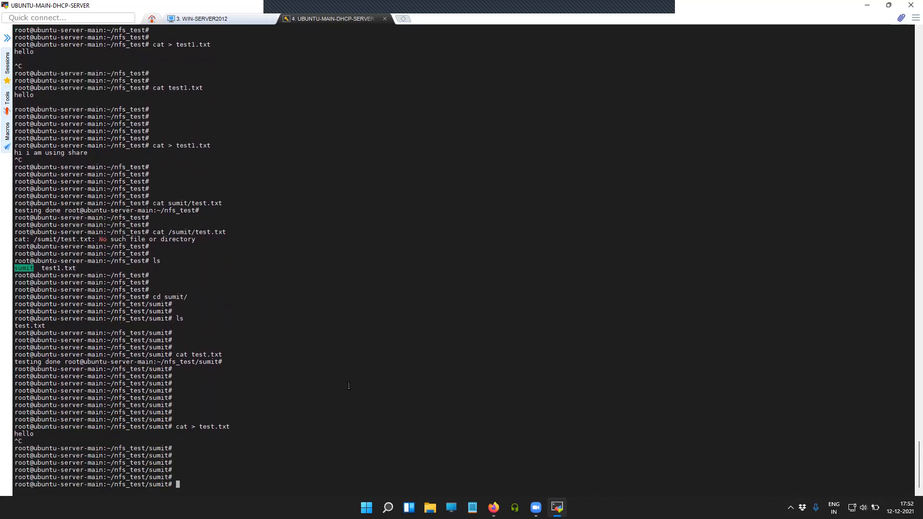
{"action": "left_click_drag", "start_coordinate": [193, 428], "coordinate": [237, 428]}
{"action": "left_click", "coordinate": [177, 438]}
{"action": "left_click_drag", "start_coordinate": [149, 427], "coordinate": [171, 420]}
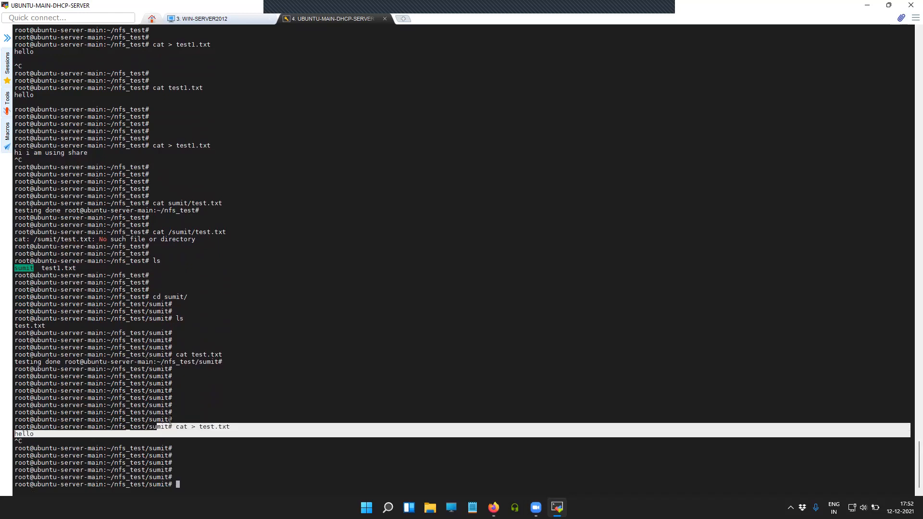
On Windows, refresh sumit and reopen test.txt to see hello, then switch to Firefox's TrueNAS page
{"action": "left_click", "coordinate": [214, 19]}
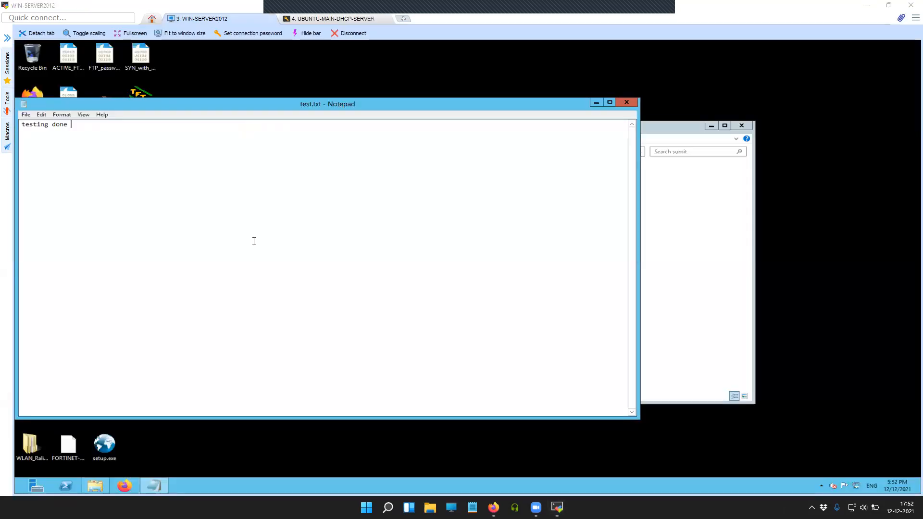
{"action": "left_click", "coordinate": [625, 100]}
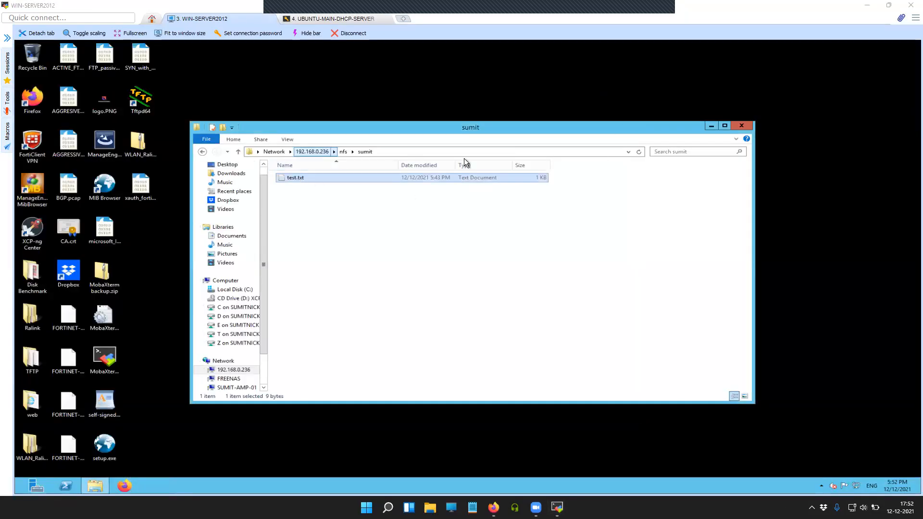
{"action": "left_click", "coordinate": [638, 152]}
{"action": "double_click", "coordinate": [301, 179]}
{"action": "key", "text": "ctrl+a"}
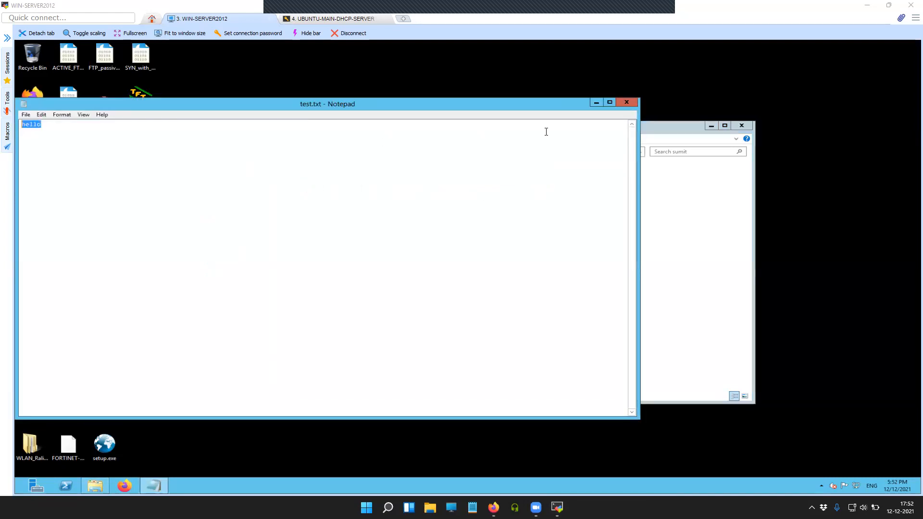
{"action": "left_click", "coordinate": [627, 101]}
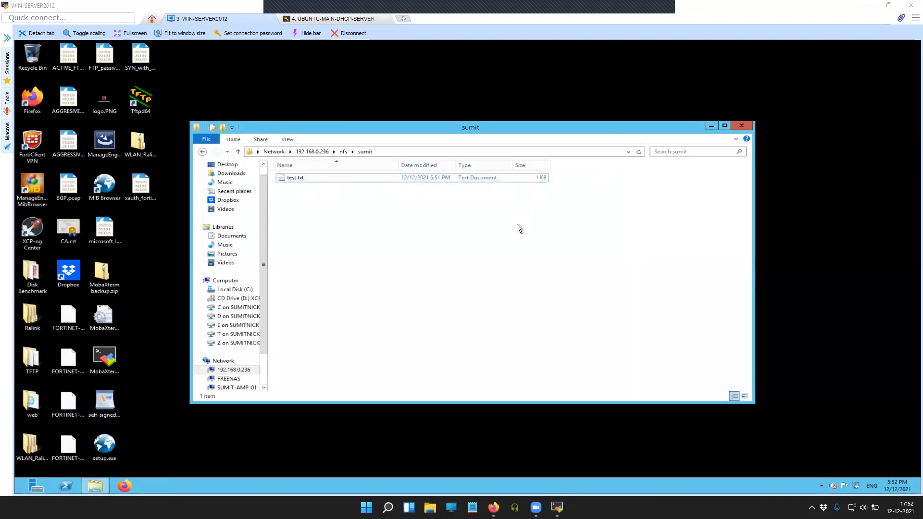
{"action": "left_click", "coordinate": [493, 507]}
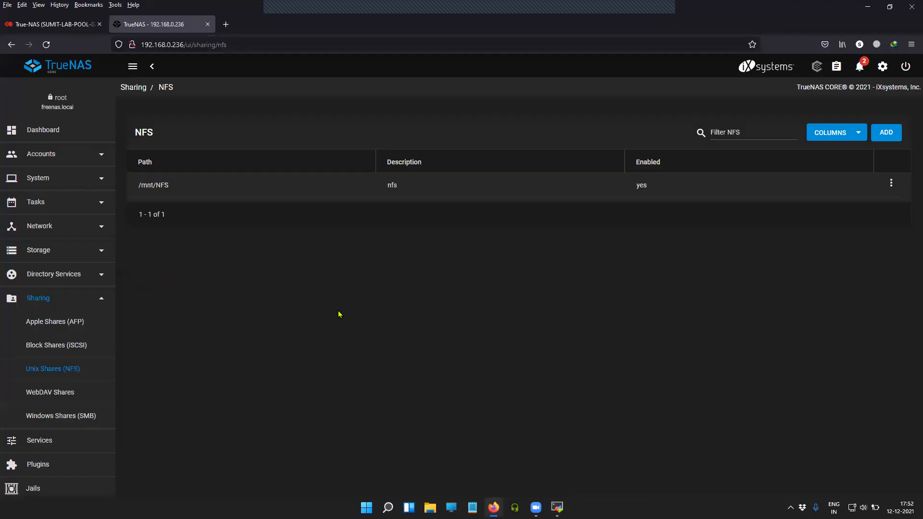